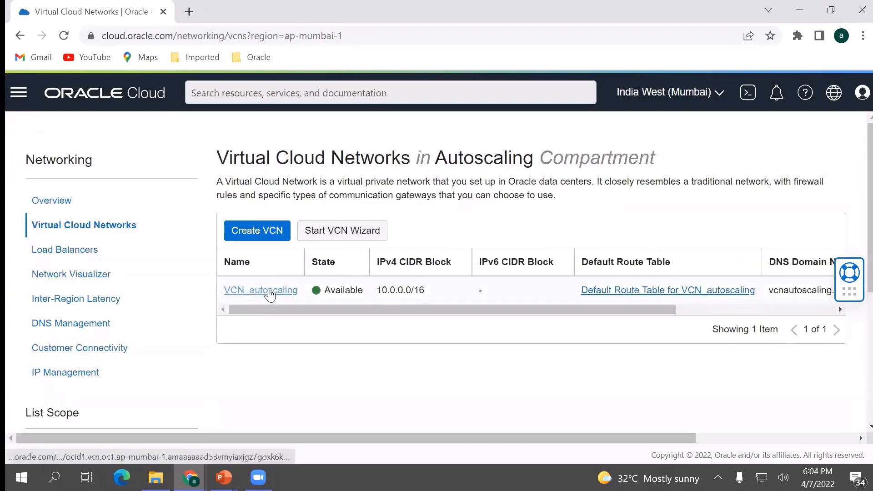
Step: Examine the VCN_autoscaling network's CIDR block, subnets and resource list, and return to the list of virtual cloud networks
{"action": "scroll", "coordinate": [158, 347], "scroll_direction": "down", "scroll_amount": 1}
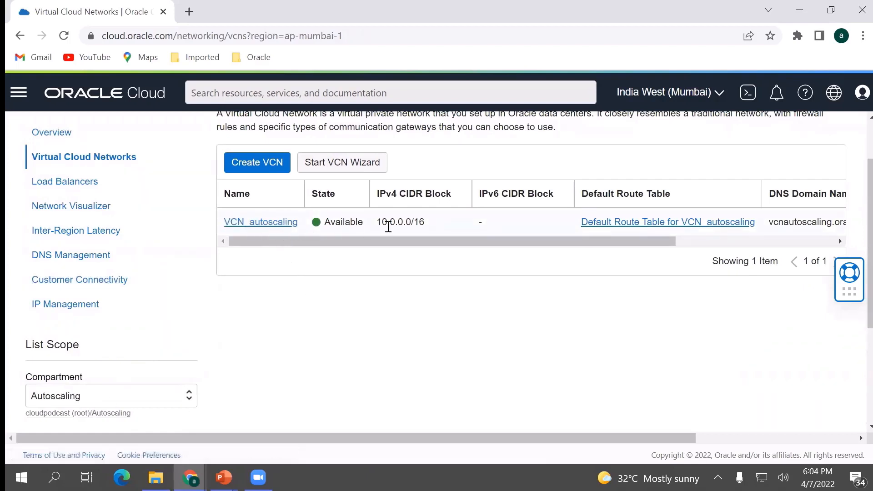
{"action": "left_click_drag", "start_coordinate": [382, 223], "coordinate": [418, 225]}
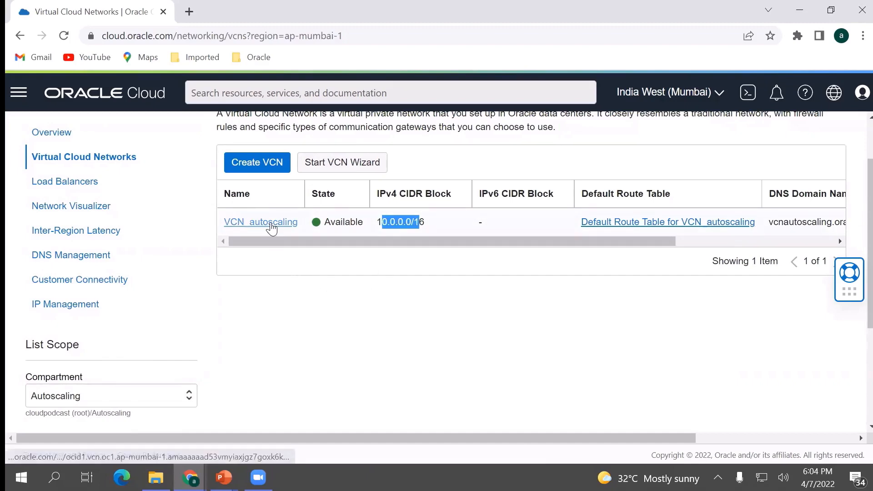
{"action": "left_click", "coordinate": [271, 222]}
{"action": "scroll", "coordinate": [461, 323], "scroll_direction": "down", "scroll_amount": 6}
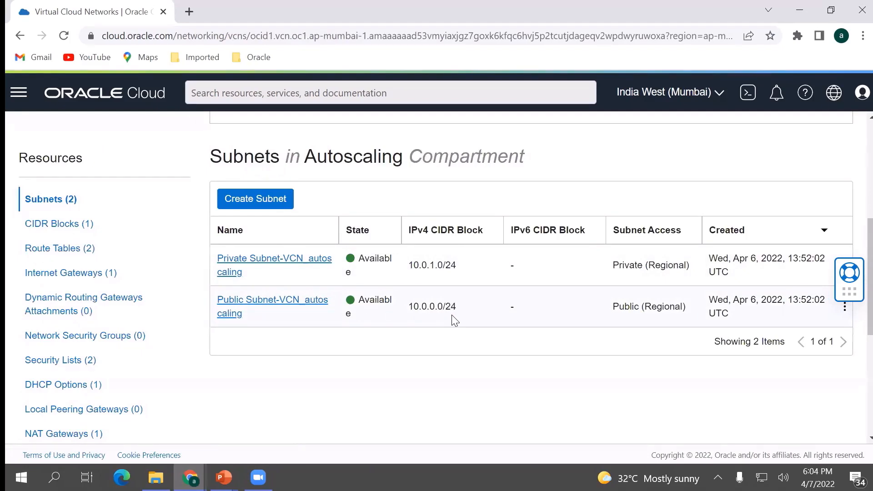
{"action": "scroll", "coordinate": [455, 321], "scroll_direction": "up", "scroll_amount": 4}
{"action": "scroll", "coordinate": [203, 283], "scroll_direction": "down", "scroll_amount": 3}
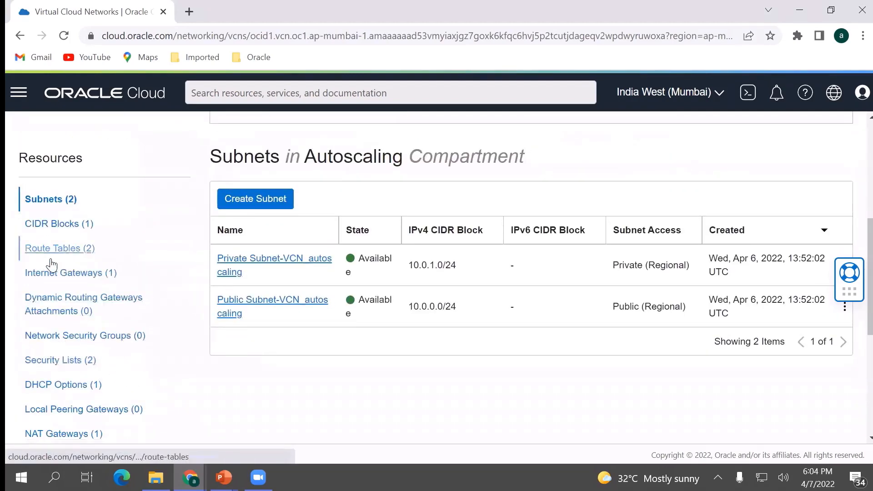
{"action": "scroll", "coordinate": [59, 255], "scroll_direction": "down", "scroll_amount": 3}
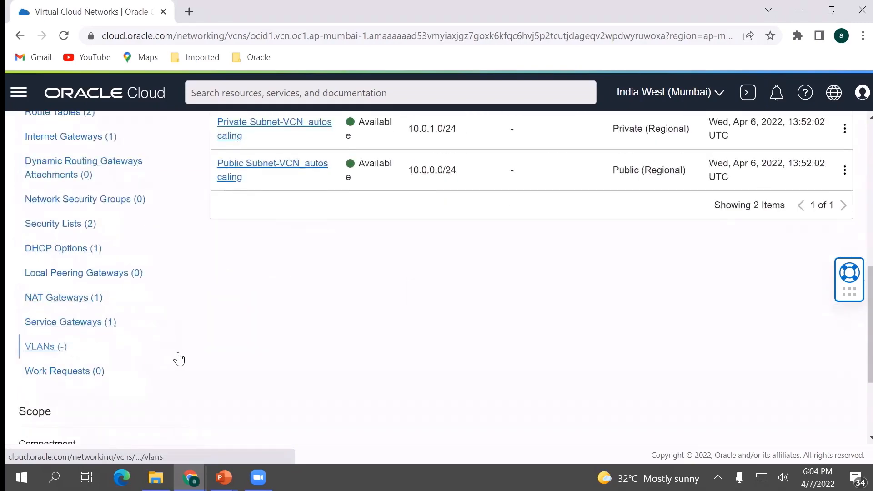
{"action": "scroll", "coordinate": [214, 357], "scroll_direction": "up", "scroll_amount": 9}
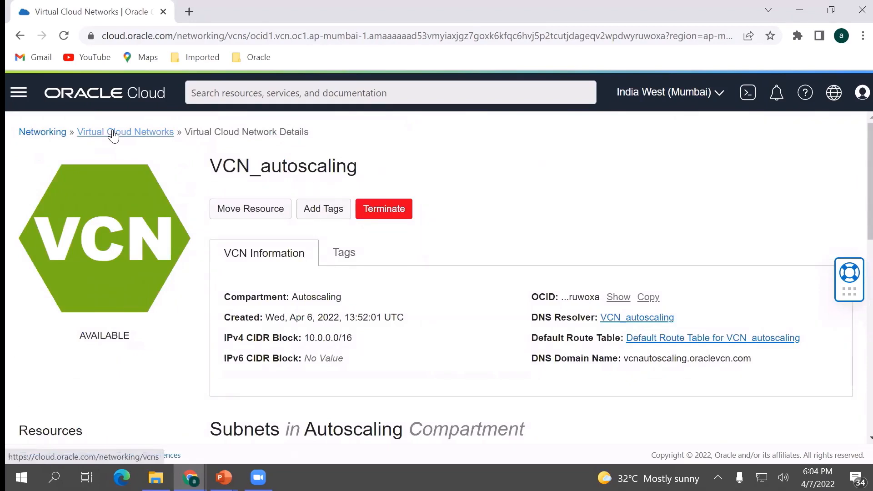
{"action": "left_click", "coordinate": [114, 134]}
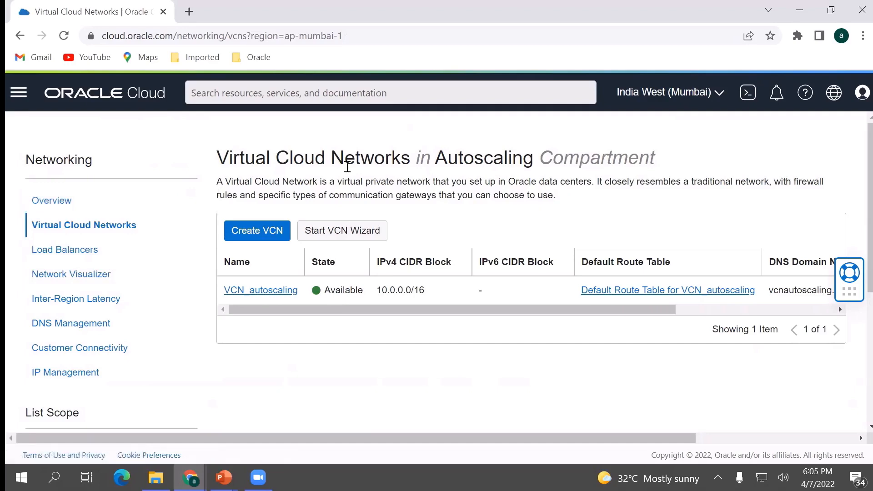
Step: Start creating a load balancer of the Load Balancer type in the Autoscaling compartment
{"action": "left_click", "coordinate": [88, 252]}
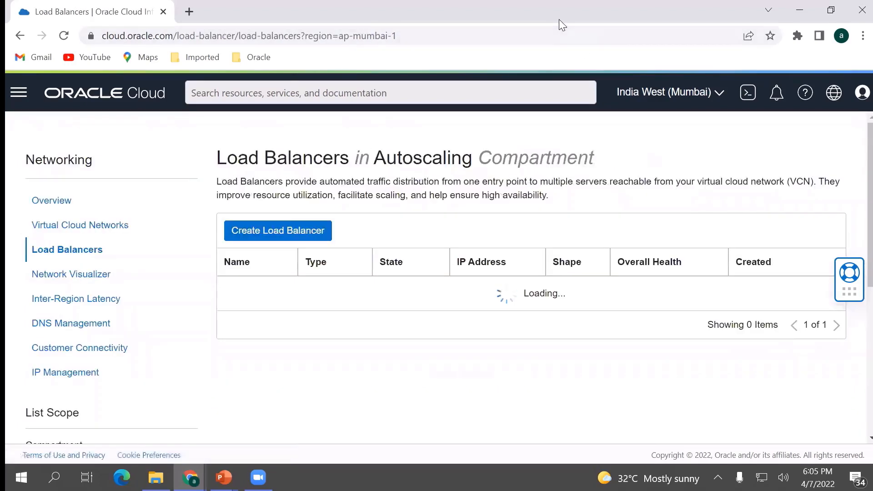
{"action": "left_click", "coordinate": [240, 237]}
{"action": "scroll", "coordinate": [391, 273], "scroll_direction": "down", "scroll_amount": 2}
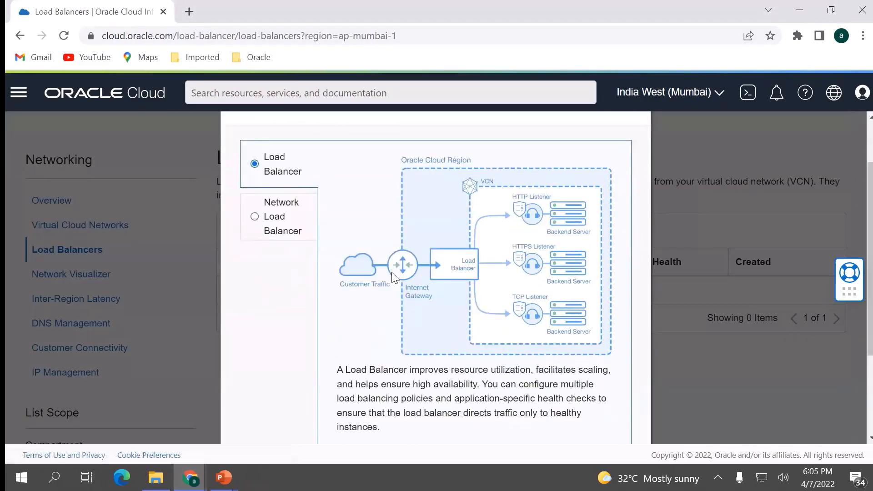
{"action": "scroll", "coordinate": [339, 358], "scroll_direction": "down", "scroll_amount": 3}
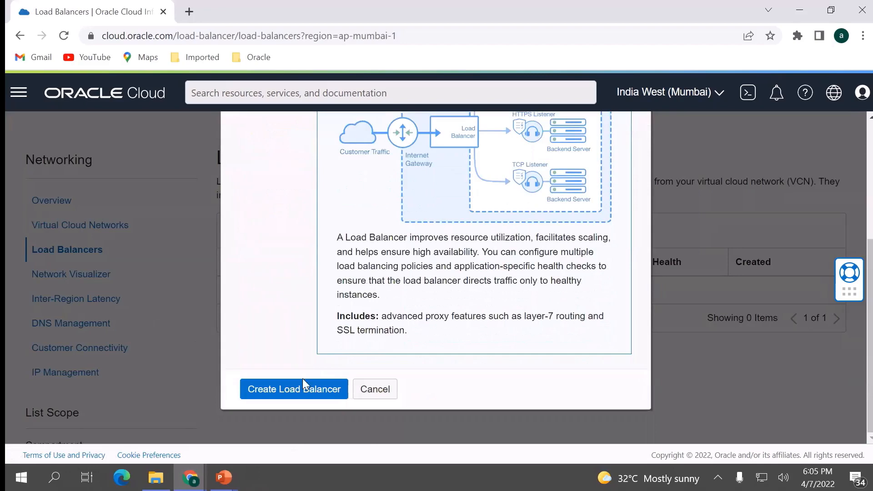
{"action": "left_click", "coordinate": [287, 397]}
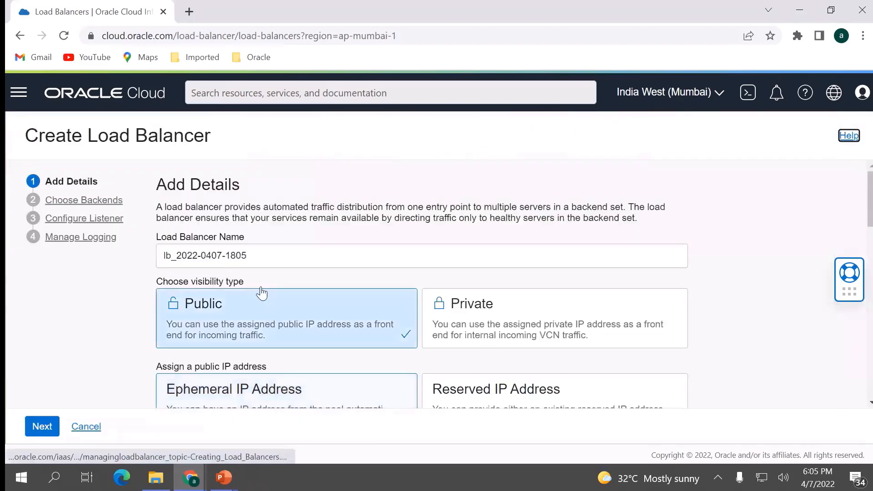
Step: Name the load balancer Test_LB
{"action": "left_click_drag", "start_coordinate": [272, 256], "coordinate": [117, 256]}
{"action": "type", "text": "Te"}
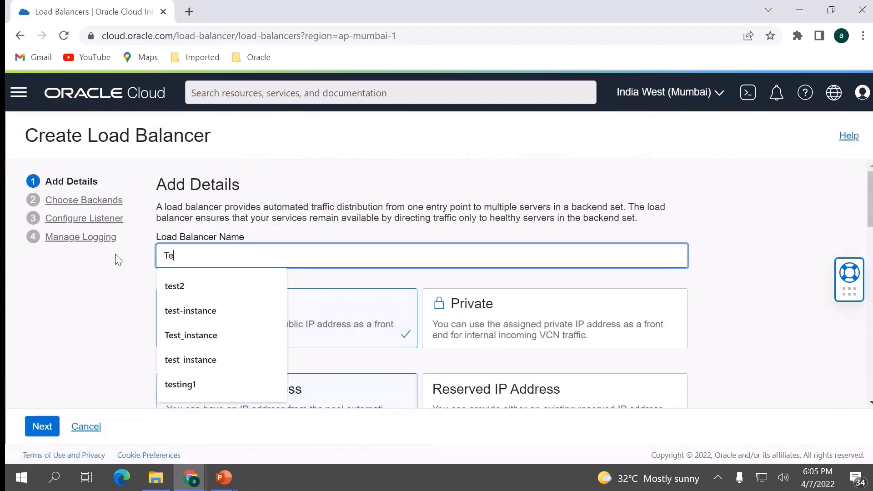
{"action": "type", "text": "st_LB"}
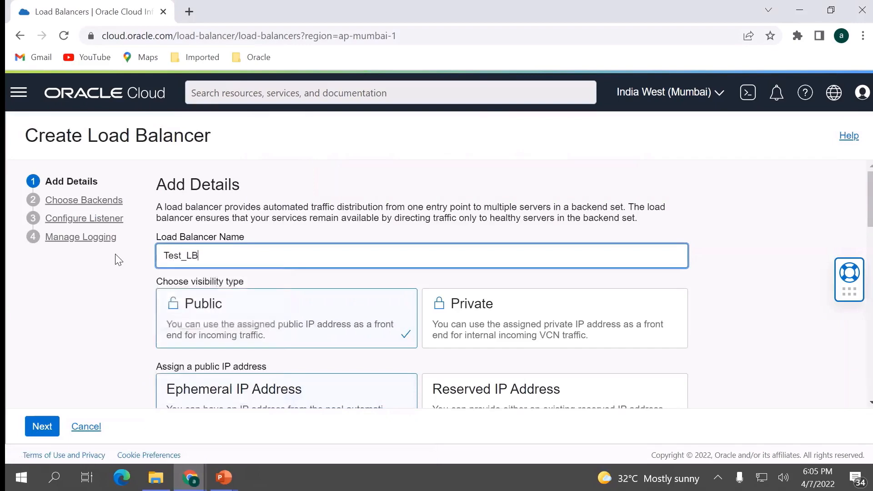
Step: Place the load balancer in VCN_autoscaling on Public Subnet-VCN_autoscaling (regional) and proceed to the backend settings
{"action": "scroll", "coordinate": [291, 260], "scroll_direction": "down", "scroll_amount": 3}
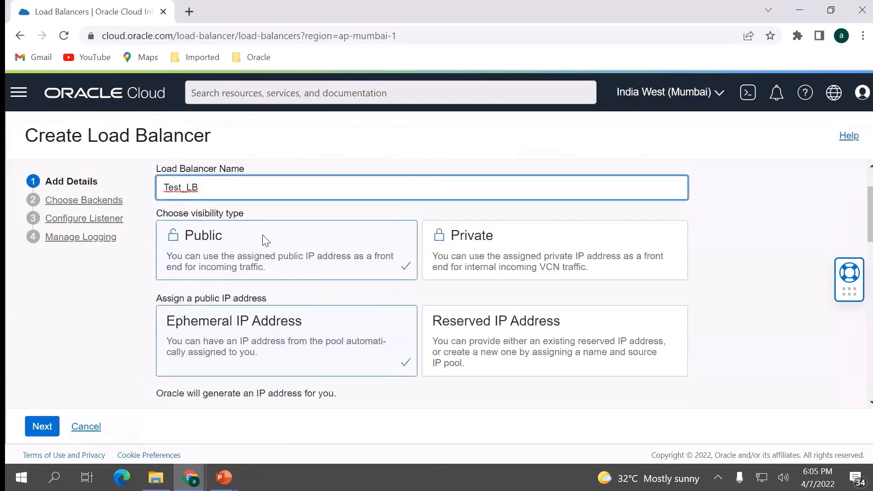
{"action": "scroll", "coordinate": [245, 257], "scroll_direction": "down", "scroll_amount": 3}
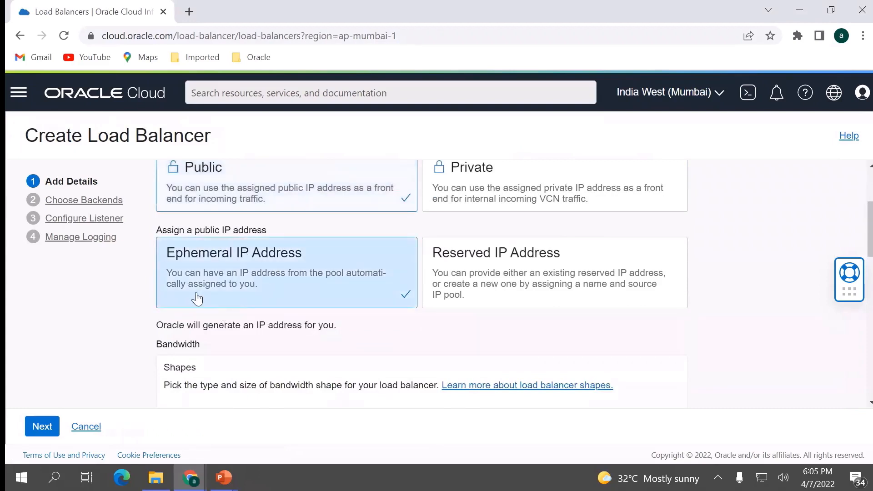
{"action": "scroll", "coordinate": [287, 302], "scroll_direction": "down", "scroll_amount": 3}
{"action": "scroll", "coordinate": [289, 303], "scroll_direction": "down", "scroll_amount": 3}
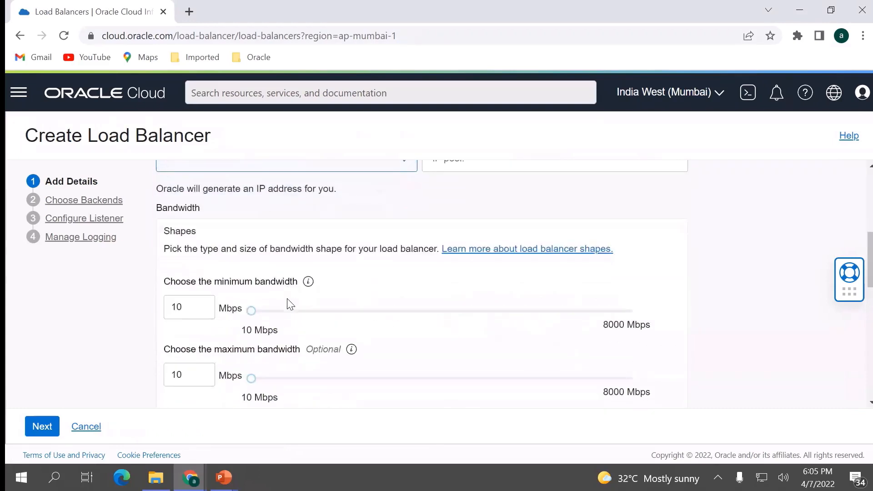
{"action": "mouse_move", "coordinate": [309, 282]}
{"action": "scroll", "coordinate": [300, 279], "scroll_direction": "down", "scroll_amount": 3}
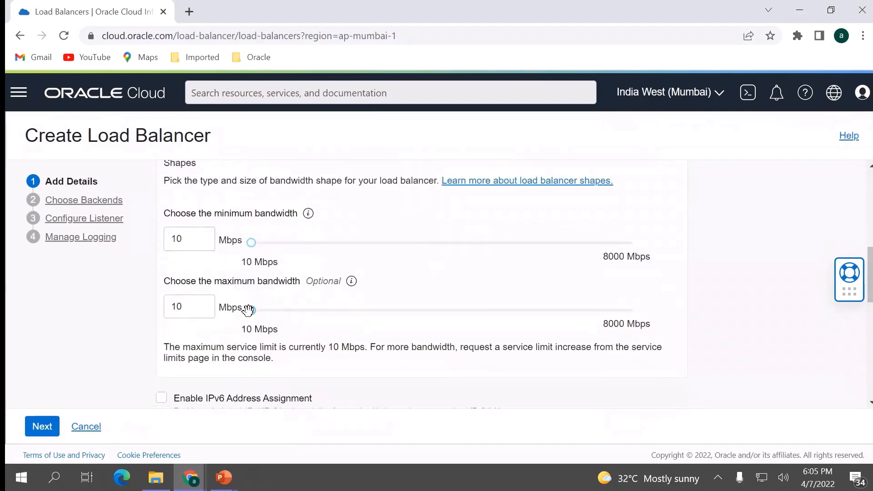
{"action": "scroll", "coordinate": [248, 309], "scroll_direction": "down", "scroll_amount": 6}
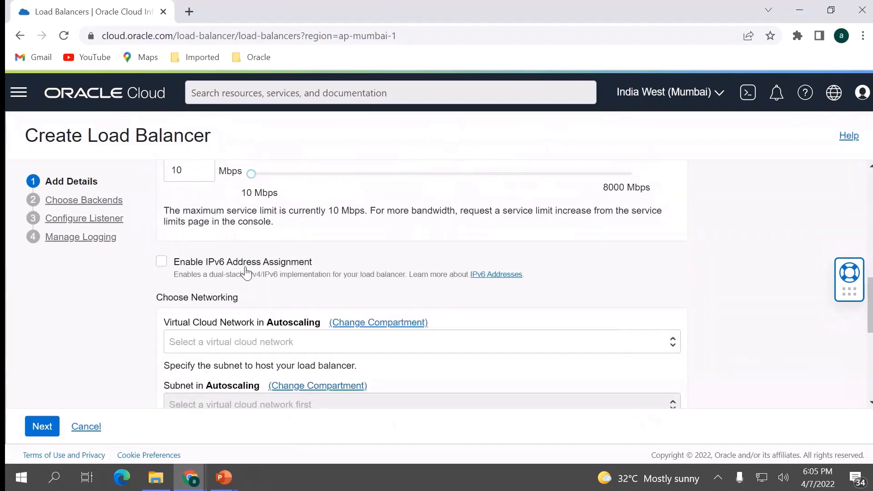
{"action": "scroll", "coordinate": [245, 273], "scroll_direction": "down", "scroll_amount": 3}
{"action": "left_click", "coordinate": [246, 274]}
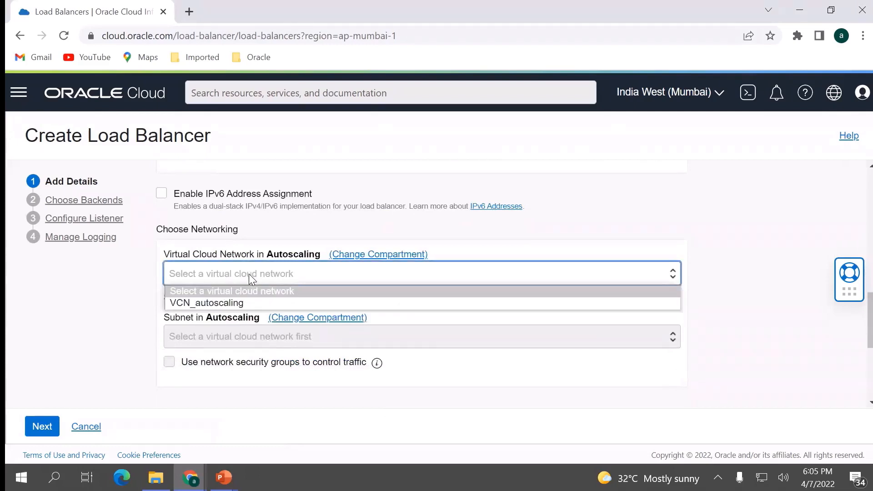
{"action": "left_click", "coordinate": [210, 303]}
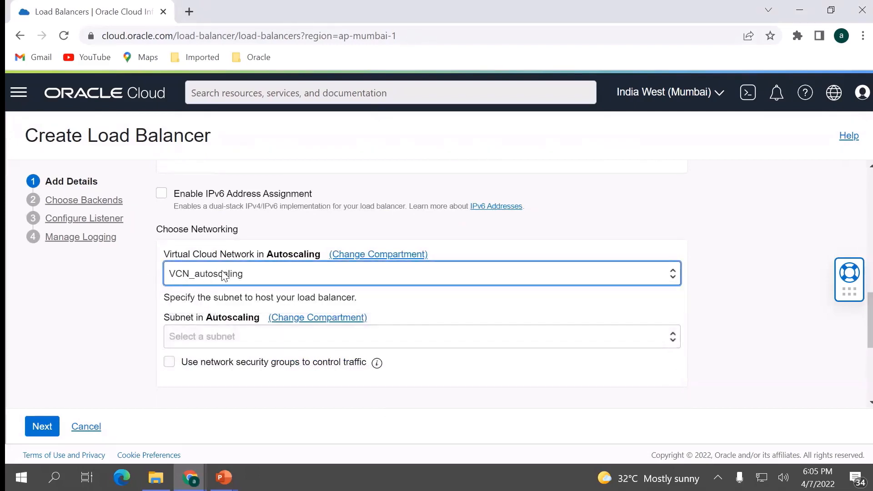
{"action": "left_click", "coordinate": [214, 338]}
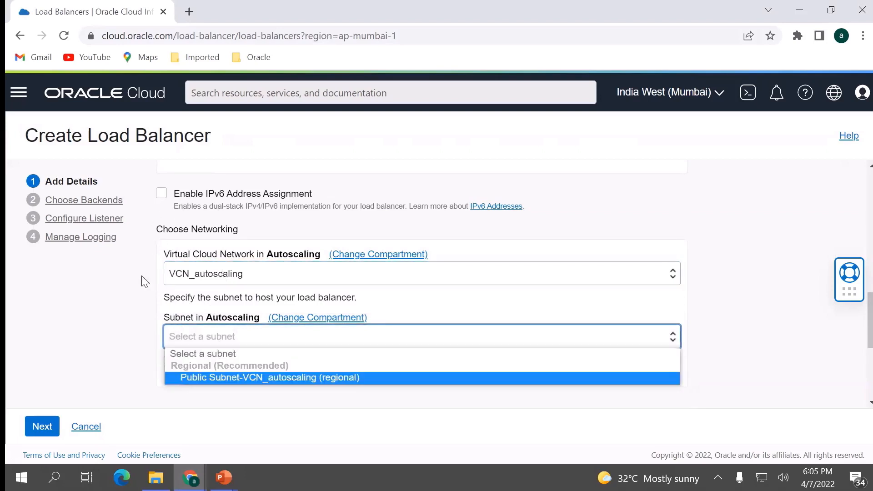
{"action": "left_click", "coordinate": [228, 379]}
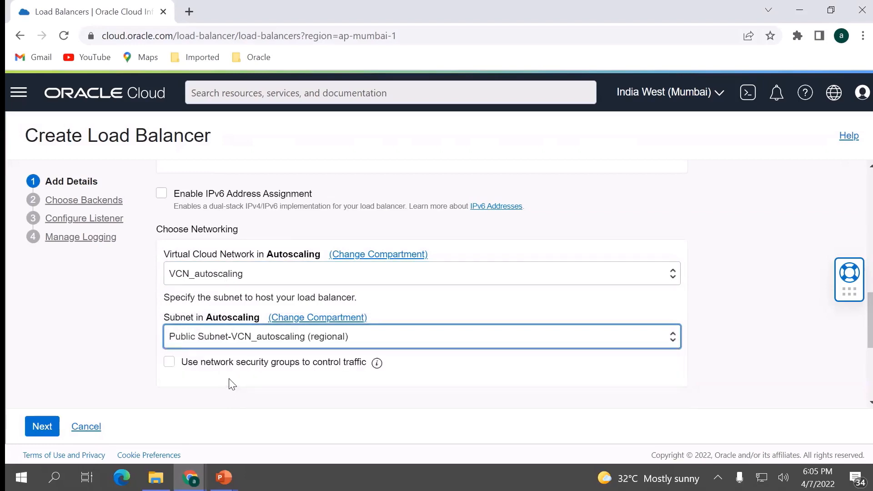
{"action": "scroll", "coordinate": [263, 345], "scroll_direction": "down", "scroll_amount": 2}
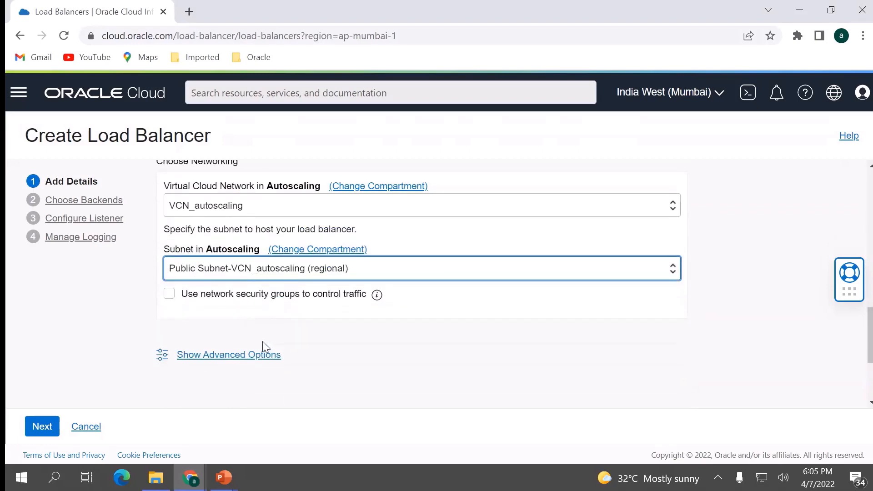
{"action": "left_click", "coordinate": [42, 430]}
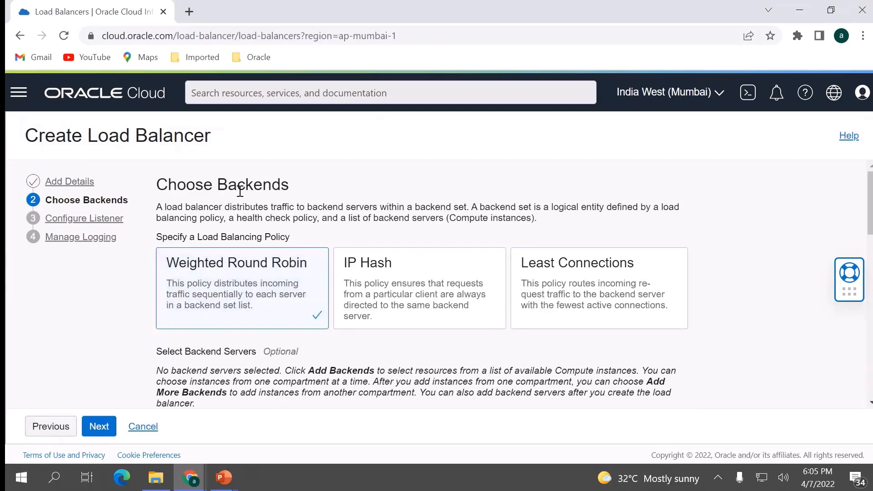
Step: Check which compute instances in the Autoscaling compartment can be added as backends, and leave the selection without adding any
{"action": "left_click_drag", "start_coordinate": [230, 186], "coordinate": [299, 207]}
{"action": "left_click", "coordinate": [302, 212]}
{"action": "scroll", "coordinate": [231, 298], "scroll_direction": "down", "scroll_amount": 2}
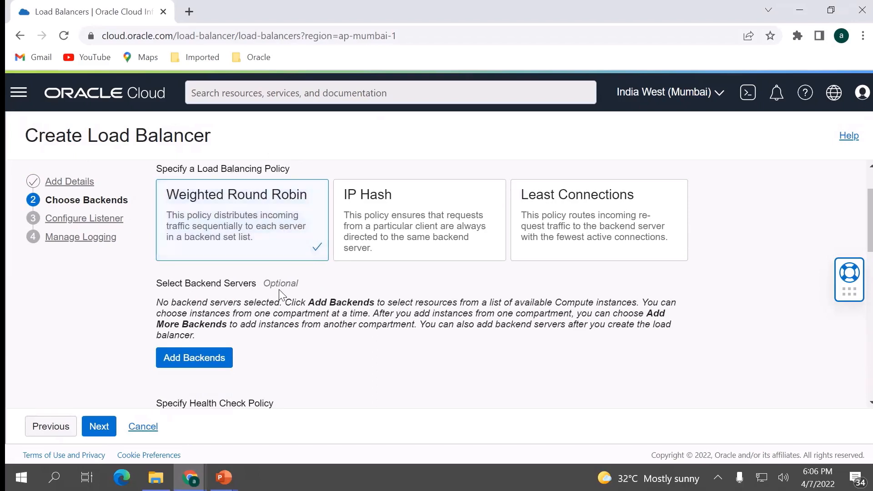
{"action": "scroll", "coordinate": [280, 292], "scroll_direction": "down", "scroll_amount": 2}
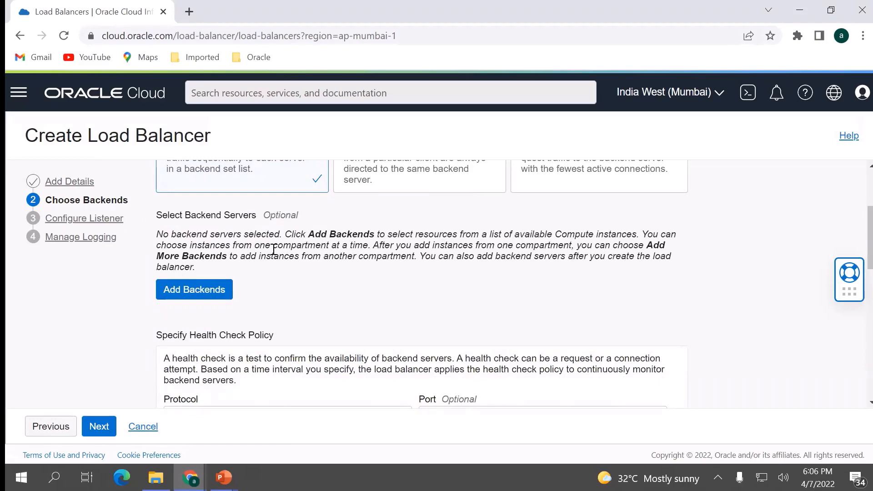
{"action": "left_click", "coordinate": [185, 291]}
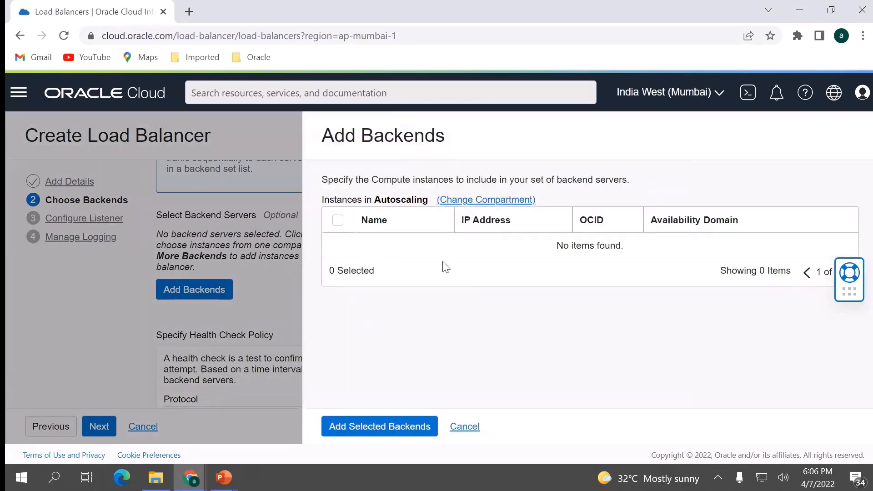
{"action": "left_click", "coordinate": [468, 432]}
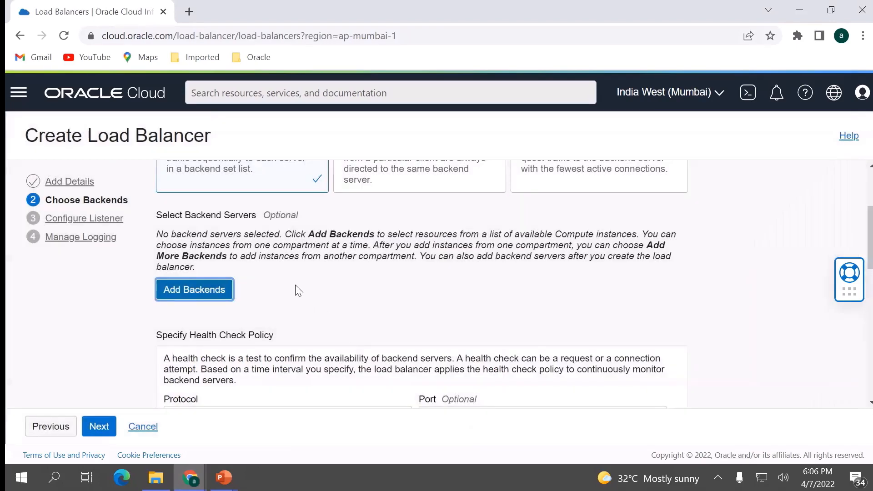
Step: Set the backend health check protocol to TCP and proceed to the listener configuration
{"action": "scroll", "coordinate": [299, 291], "scroll_direction": "down", "scroll_amount": 1}
{"action": "scroll", "coordinate": [297, 223], "scroll_direction": "down", "scroll_amount": 1}
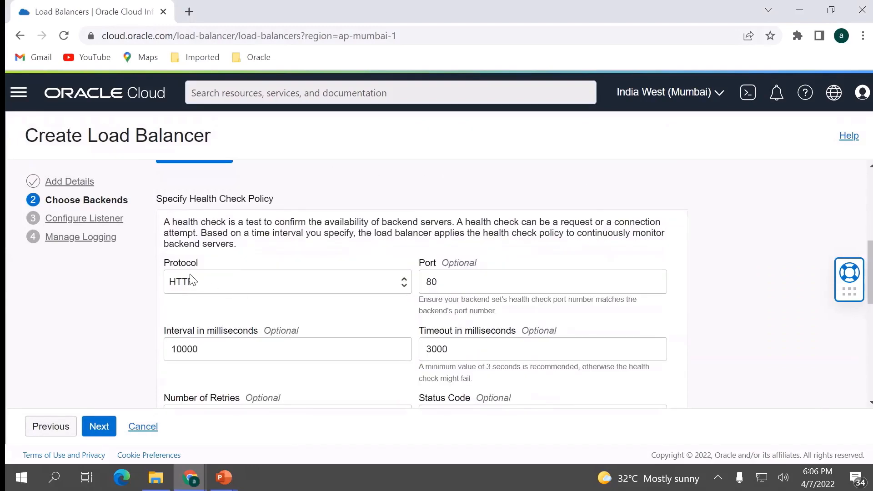
{"action": "scroll", "coordinate": [335, 273], "scroll_direction": "down", "scroll_amount": 1}
{"action": "left_click", "coordinate": [275, 215]}
{"action": "left_click", "coordinate": [252, 242]}
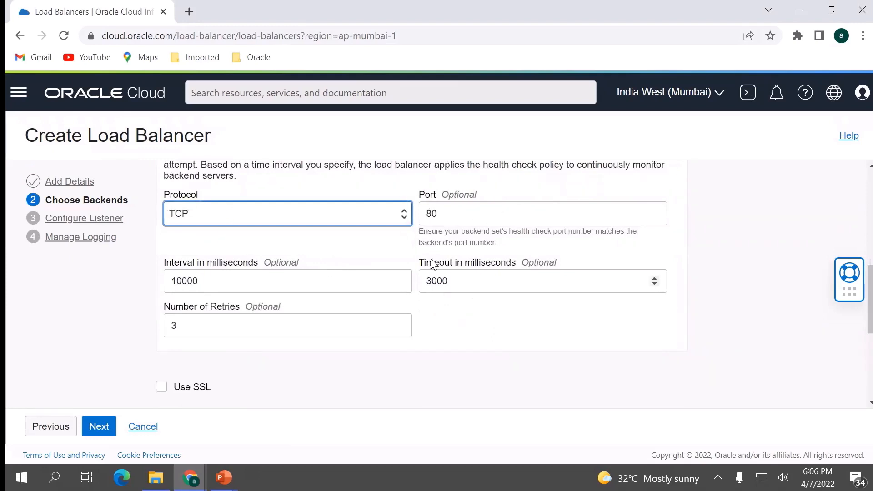
{"action": "scroll", "coordinate": [318, 345], "scroll_direction": "down", "scroll_amount": 1}
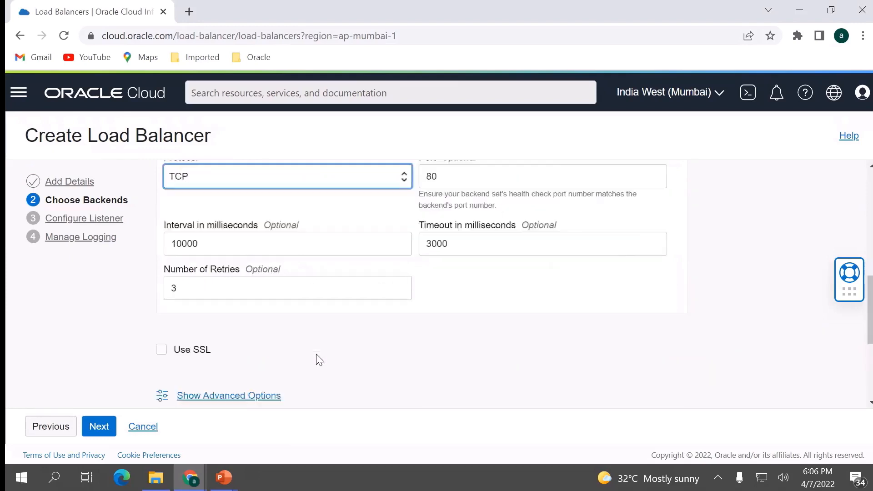
{"action": "left_click", "coordinate": [99, 427]}
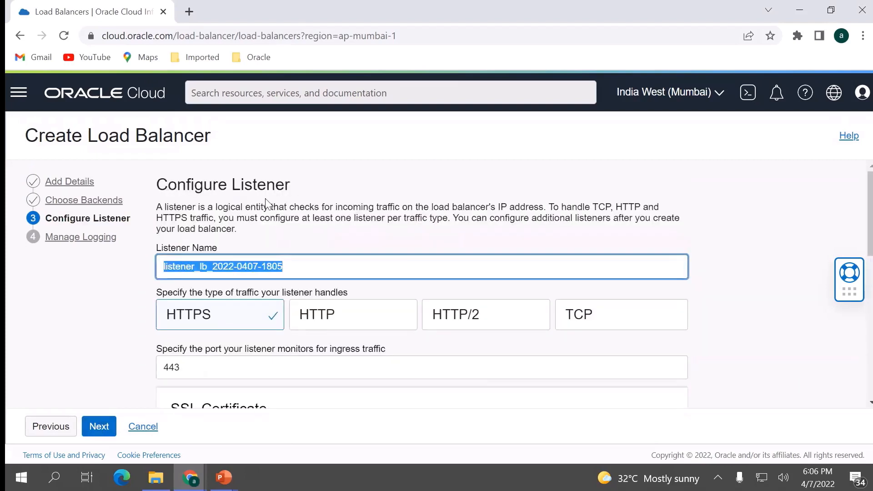
Step: Shorten the listener name to listener_lb
{"action": "scroll", "coordinate": [387, 256], "scroll_direction": "down", "scroll_amount": 1}
{"action": "scroll", "coordinate": [344, 197], "scroll_direction": "up", "scroll_amount": 1}
{"action": "left_click", "coordinate": [317, 264]}
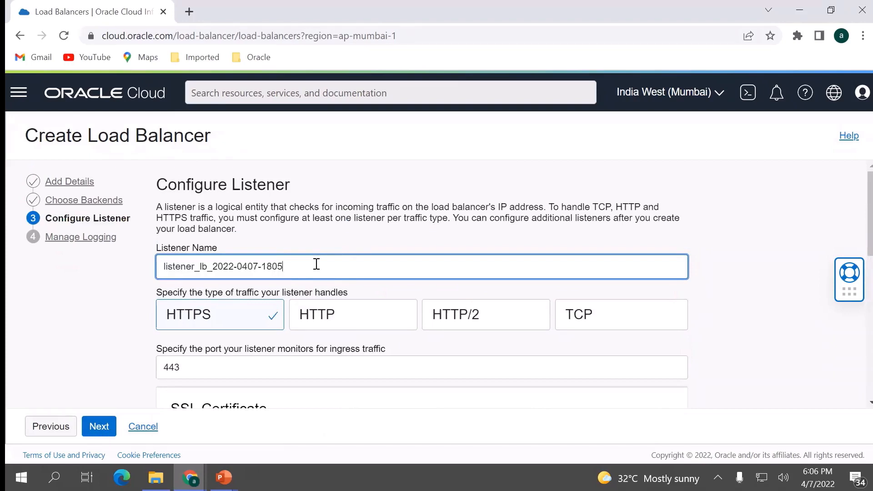
{"action": "key", "text": "BackSpace"}
{"action": "key", "text": "BackSpace"}
{"action": "key", "text": "BackSpace"}
{"action": "key", "text": "BackSpace"}
{"action": "key", "text": "BackSpace"}
{"action": "key", "text": "BackSpace"}
{"action": "key", "text": "BackSpace"}
{"action": "key", "text": "BackSpace"}
{"action": "key", "text": "BackSpace"}
{"action": "key", "text": "BackSpace"}
{"action": "key", "text": "BackSpace"}
{"action": "key", "text": "BackSpace"}
{"action": "key", "text": "BackSpace"}
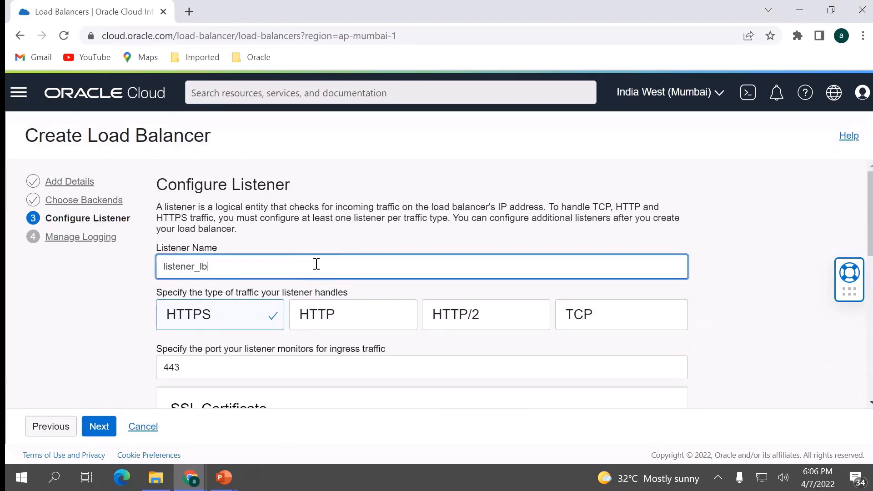
{"action": "scroll", "coordinate": [334, 278], "scroll_direction": "down", "scroll_amount": 1}
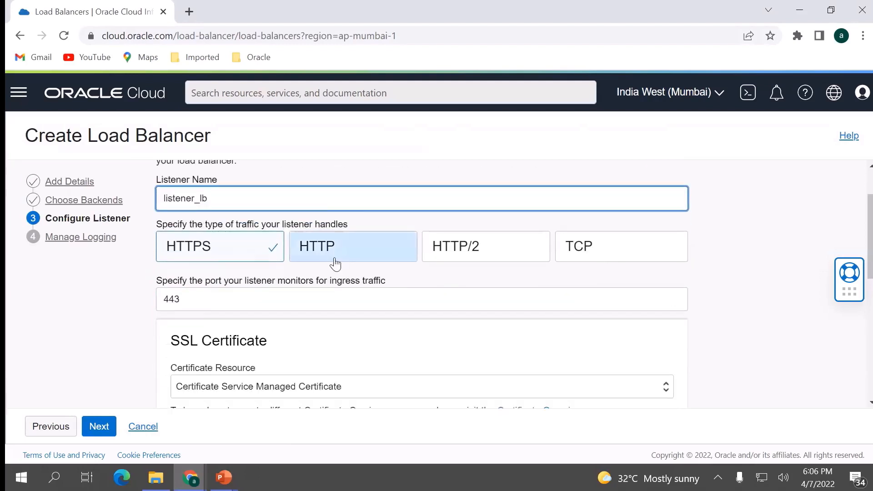
Step: Set the listener's traffic type to HTTP on port 80 and proceed to the logging settings
{"action": "left_click", "coordinate": [321, 253]}
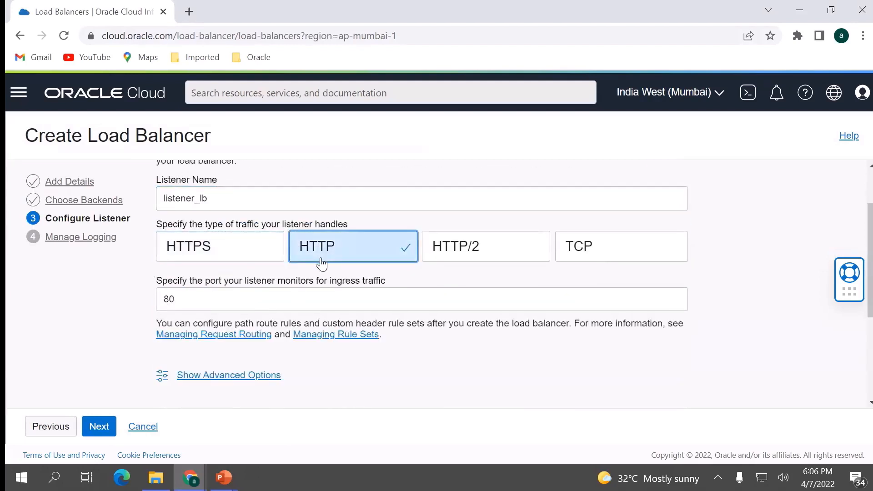
{"action": "scroll", "coordinate": [207, 300], "scroll_direction": "down", "scroll_amount": 3}
{"action": "scroll", "coordinate": [207, 305], "scroll_direction": "up", "scroll_amount": 3}
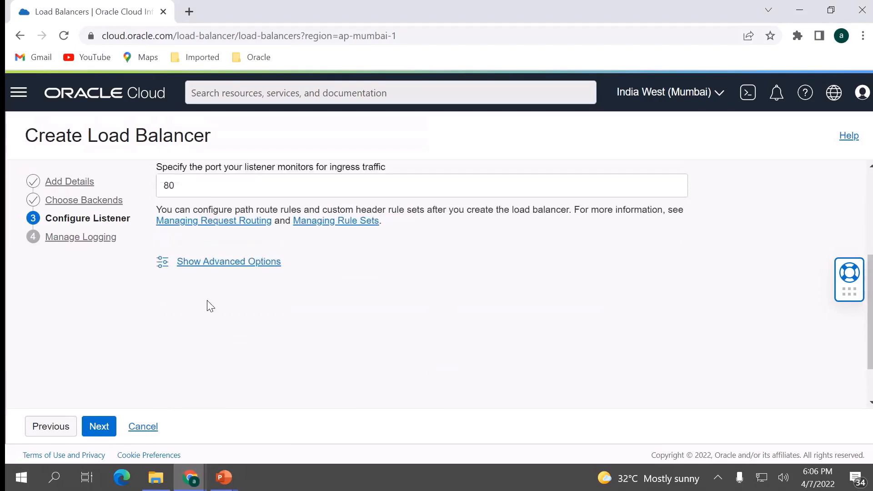
{"action": "left_click", "coordinate": [100, 428]}
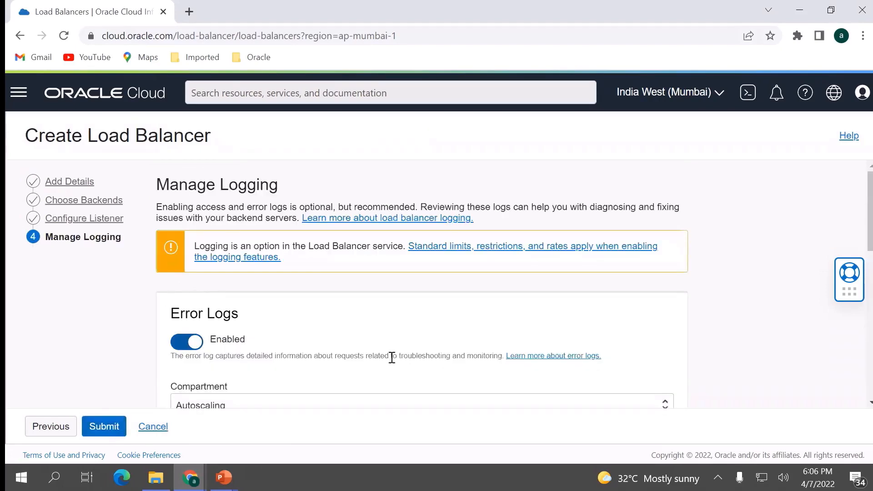
Step: Enable access logs with the default log group alongside the error logs, and submit the load balancer for creation
{"action": "scroll", "coordinate": [396, 363], "scroll_direction": "down", "scroll_amount": 2}
{"action": "scroll", "coordinate": [255, 286], "scroll_direction": "down", "scroll_amount": 1}
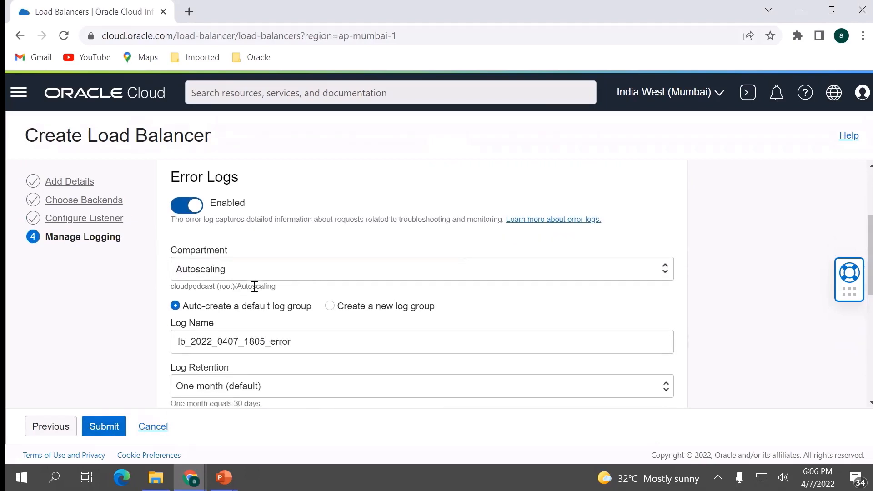
{"action": "scroll", "coordinate": [255, 287], "scroll_direction": "down", "scroll_amount": 1}
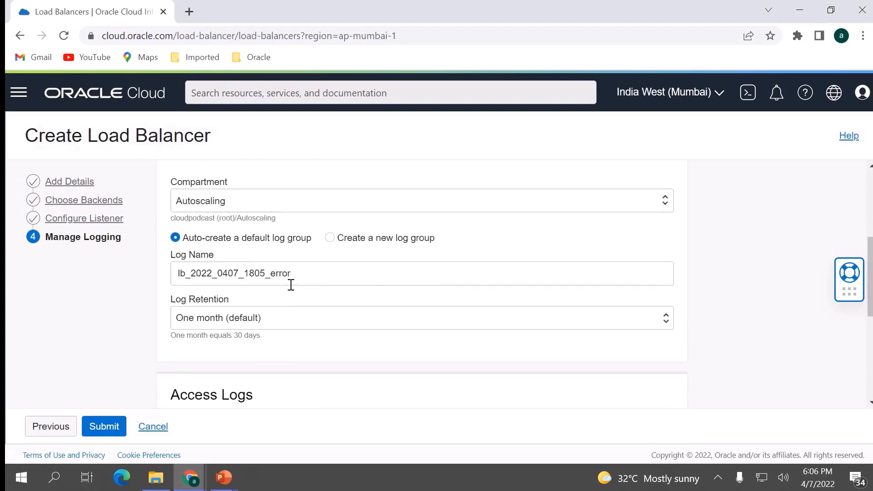
{"action": "scroll", "coordinate": [291, 284], "scroll_direction": "down", "scroll_amount": 3}
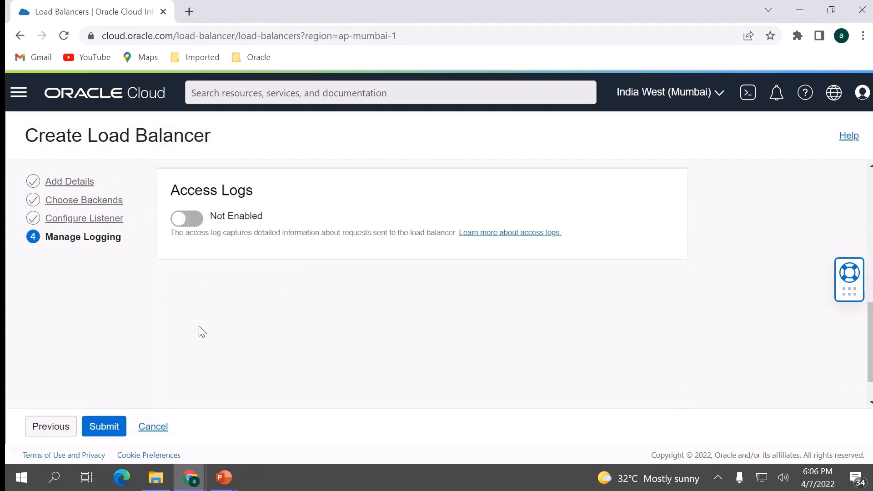
{"action": "left_click", "coordinate": [190, 219]}
{"action": "scroll", "coordinate": [241, 307], "scroll_direction": "down", "scroll_amount": 1}
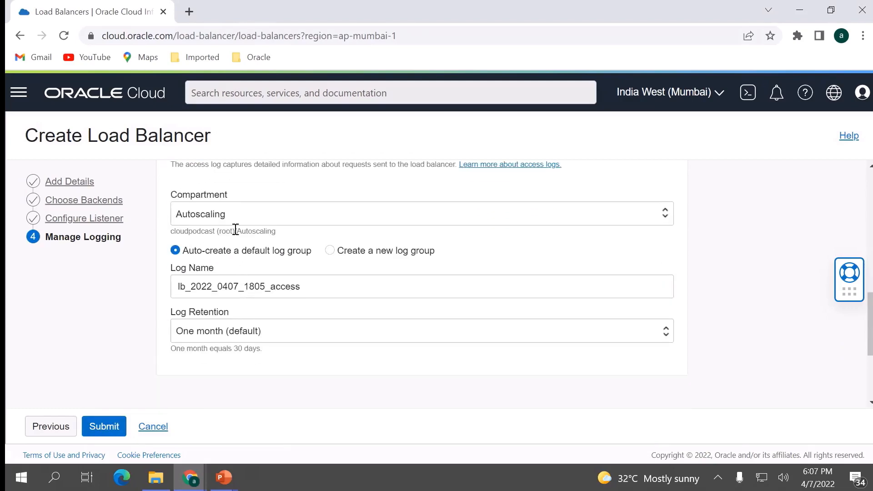
{"action": "scroll", "coordinate": [235, 229], "scroll_direction": "up", "scroll_amount": 5}
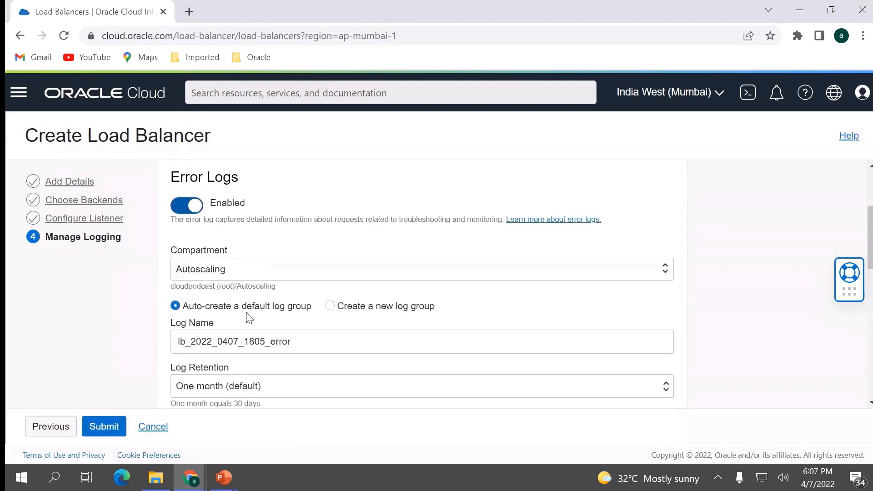
{"action": "scroll", "coordinate": [250, 318], "scroll_direction": "down", "scroll_amount": 5}
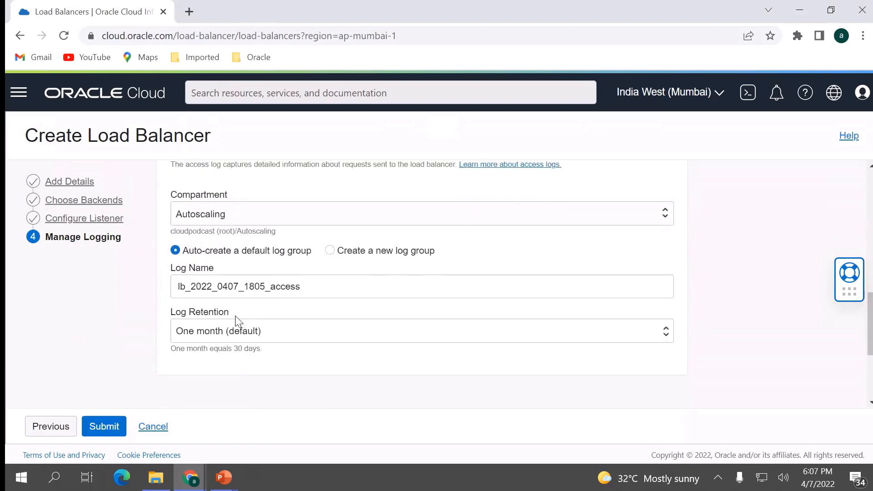
{"action": "left_click", "coordinate": [98, 429]}
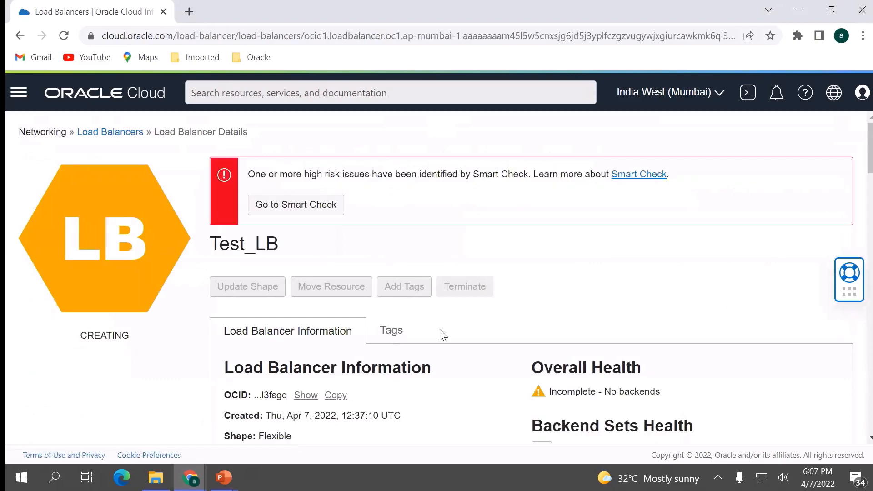
Step: Review the Test_LB load balancer details, including its overall health and backend sets health
{"action": "scroll", "coordinate": [450, 323], "scroll_direction": "down", "scroll_amount": 2}
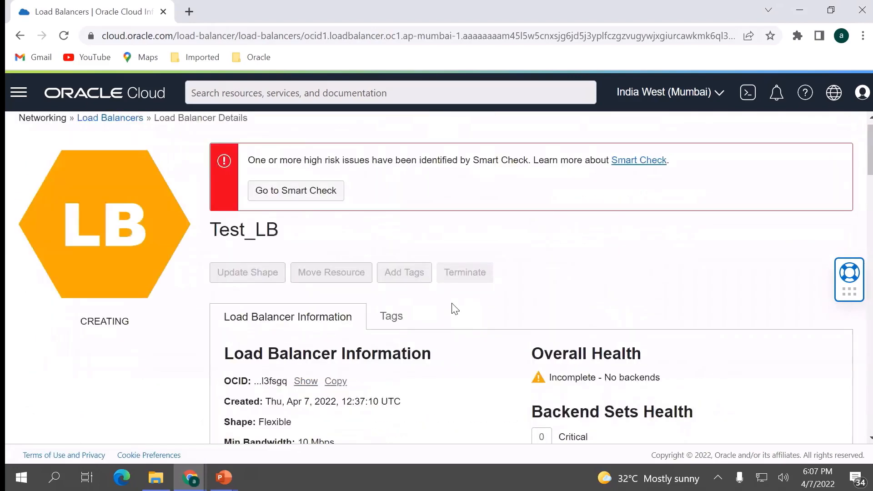
{"action": "scroll", "coordinate": [326, 269], "scroll_direction": "down", "scroll_amount": 5}
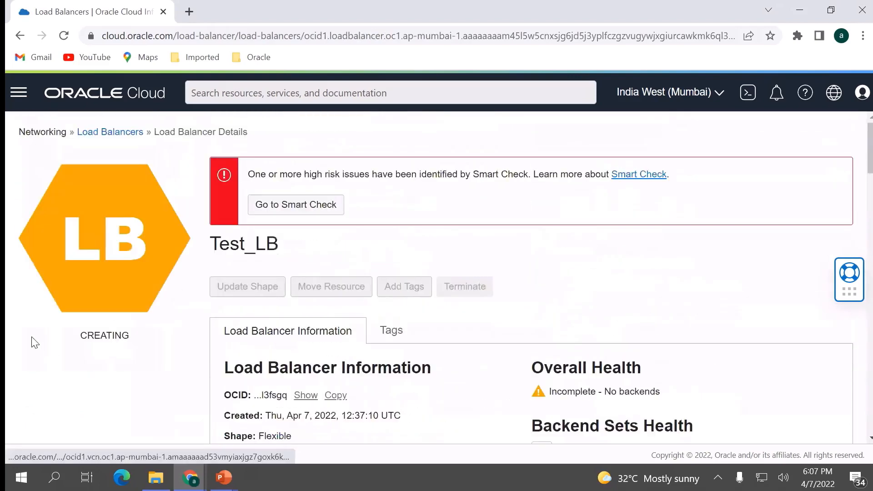
{"action": "scroll", "coordinate": [495, 336], "scroll_direction": "down", "scroll_amount": 3}
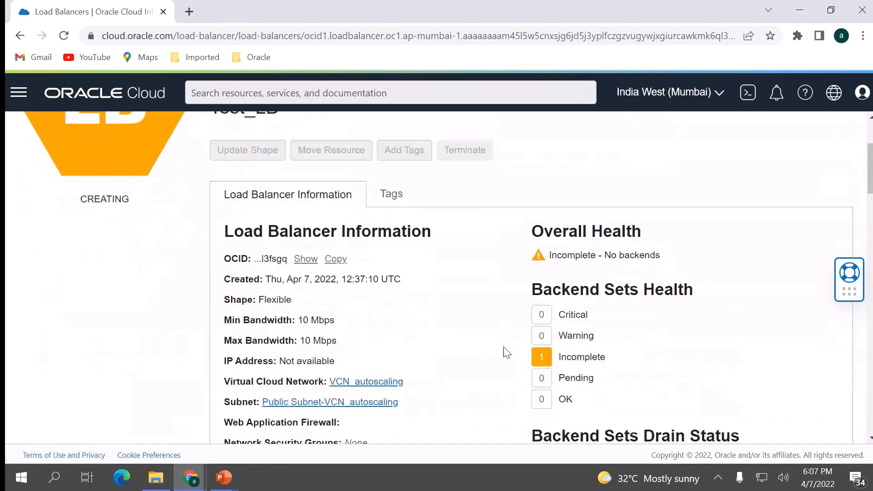
{"action": "left_click_drag", "start_coordinate": [564, 362], "coordinate": [592, 359]}
{"action": "left_click_drag", "start_coordinate": [534, 290], "coordinate": [627, 289]}
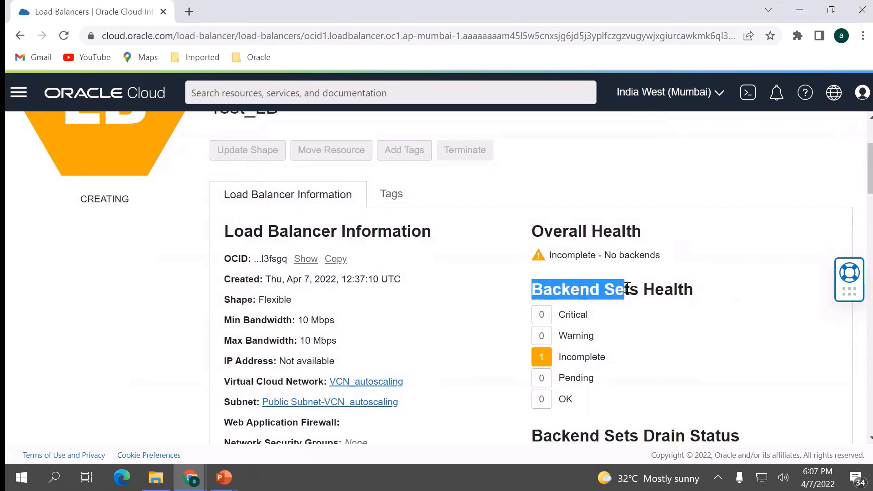
{"action": "left_click", "coordinate": [628, 289]}
{"action": "scroll", "coordinate": [255, 272], "scroll_direction": "up", "scroll_amount": 3}
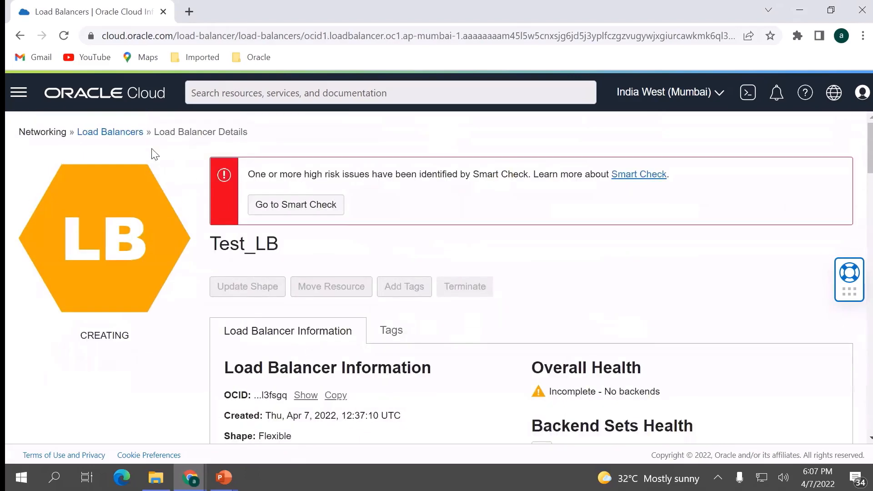
Step: Open the details of the VCN_autoscaling virtual cloud network
{"action": "left_click", "coordinate": [18, 92]}
{"action": "left_click", "coordinate": [58, 248]}
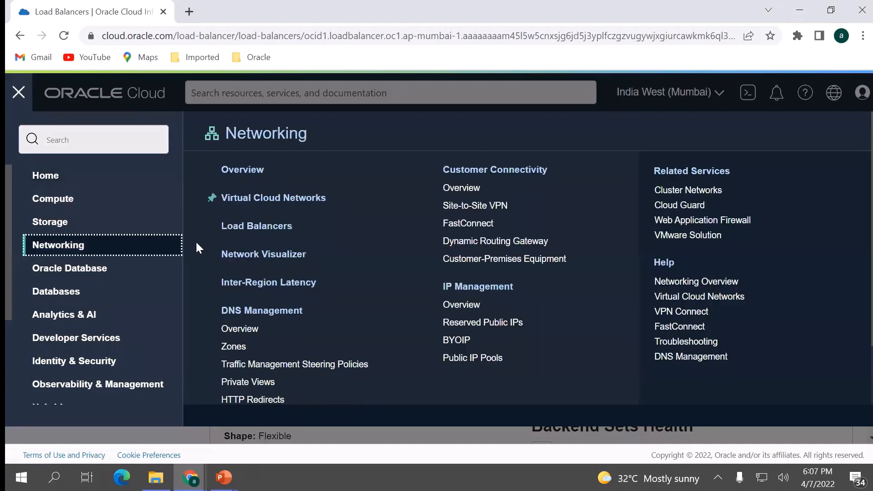
{"action": "left_click", "coordinate": [240, 199]}
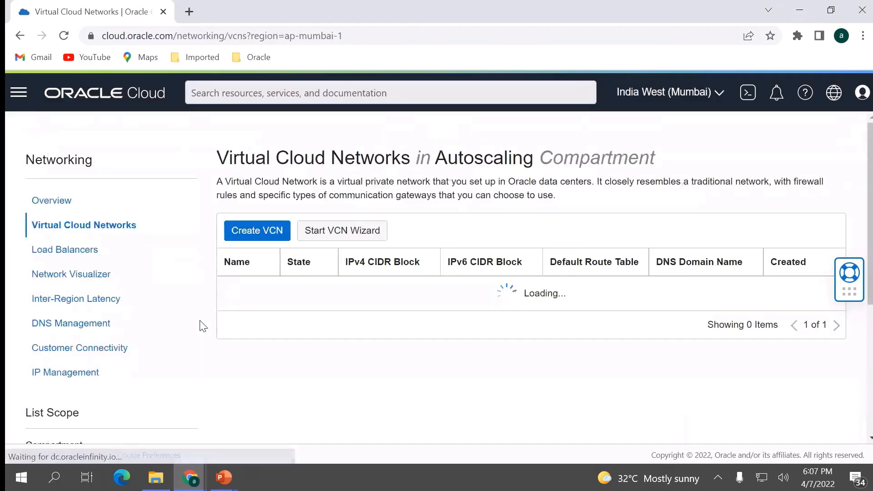
{"action": "left_click", "coordinate": [238, 293]}
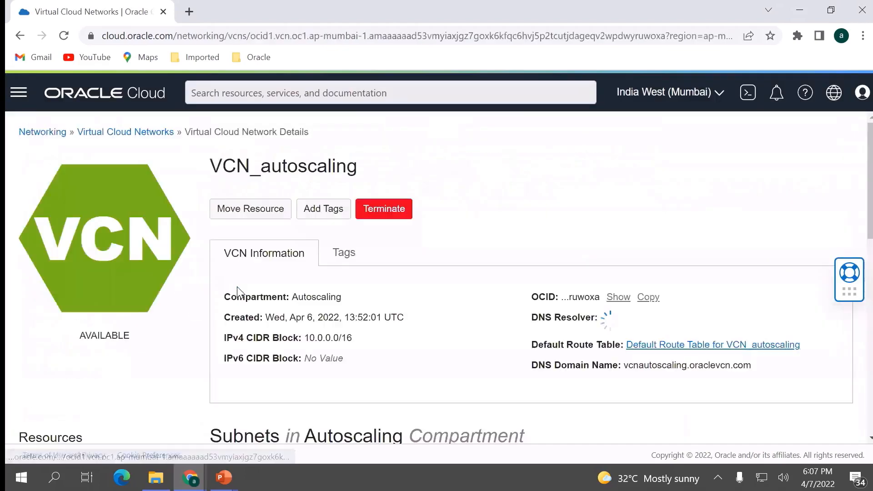
Step: Open the Default Security List for VCN_autoscaling and look through its existing ingress rules
{"action": "scroll", "coordinate": [108, 378], "scroll_direction": "down", "scroll_amount": 6}
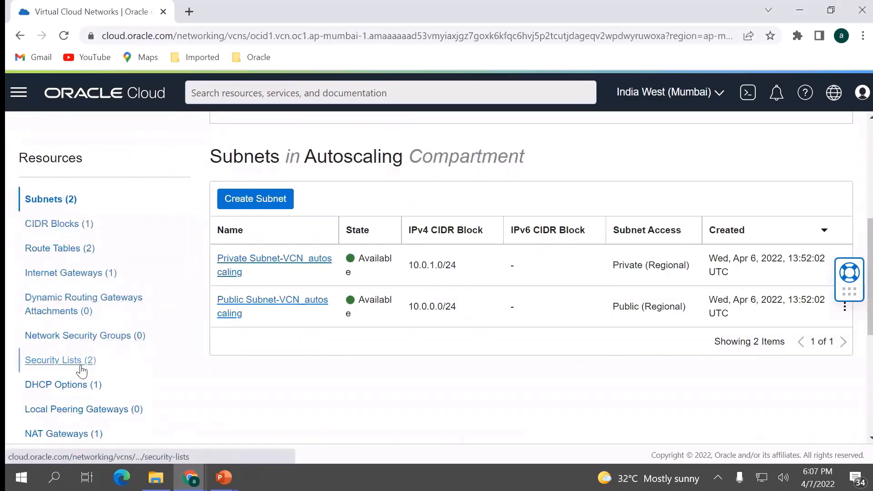
{"action": "left_click", "coordinate": [66, 362]}
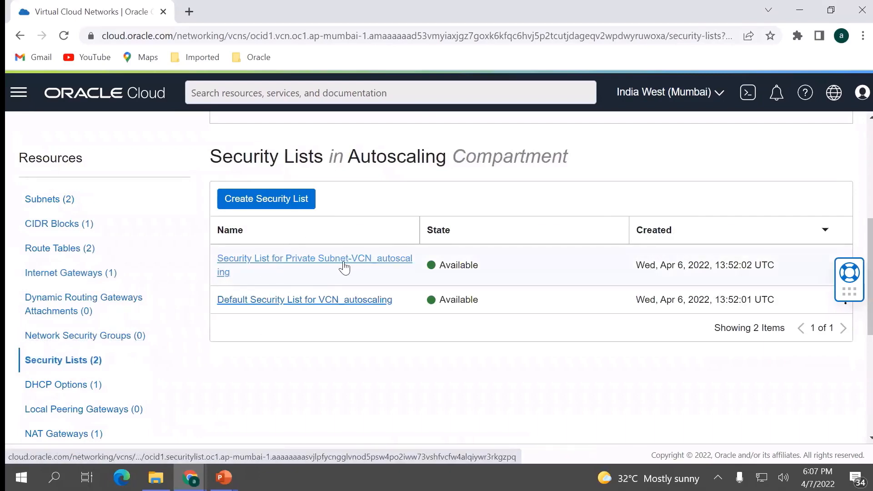
{"action": "left_click", "coordinate": [307, 302]}
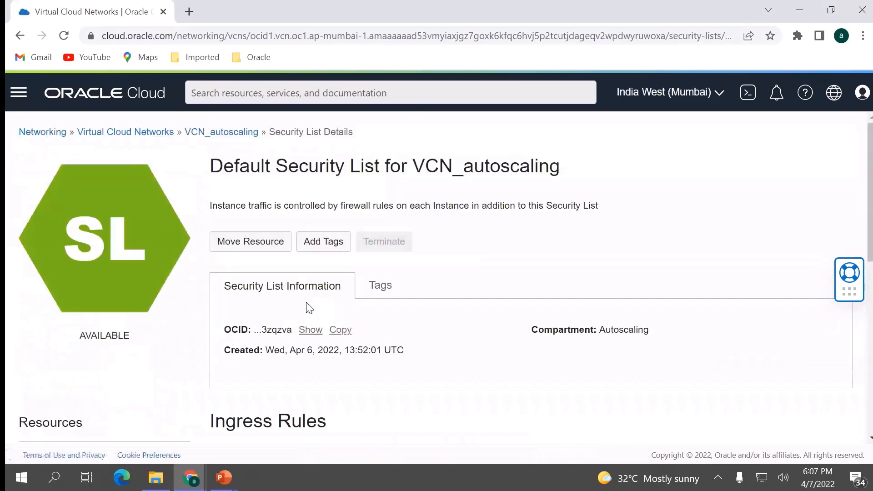
{"action": "scroll", "coordinate": [309, 308], "scroll_direction": "down", "scroll_amount": 5}
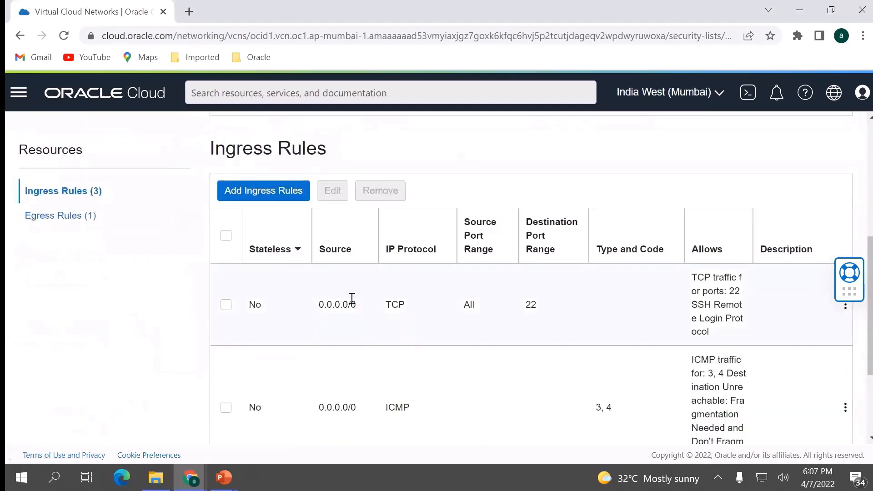
{"action": "scroll", "coordinate": [438, 296], "scroll_direction": "down", "scroll_amount": 3}
{"action": "scroll", "coordinate": [439, 294], "scroll_direction": "up", "scroll_amount": 2}
{"action": "scroll", "coordinate": [441, 295], "scroll_direction": "up", "scroll_amount": 3}
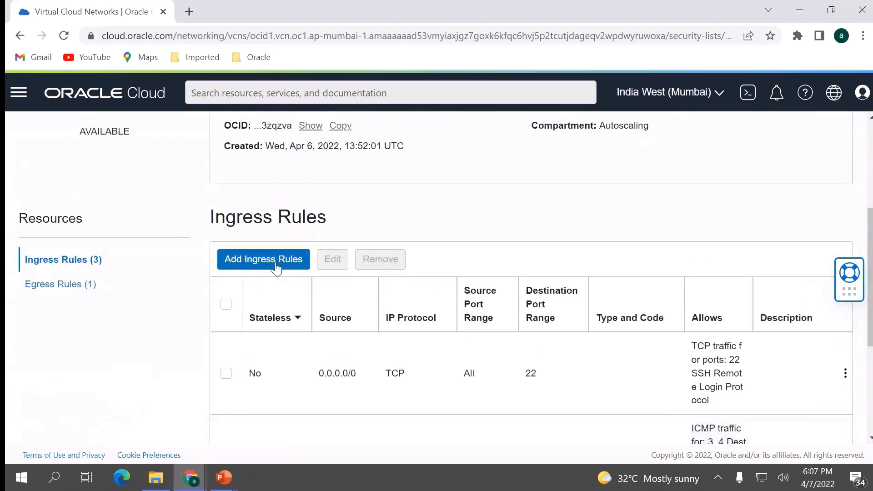
Step: Add a TCP ingress rule with source CIDR 0.0.0.0/0, source port range All and destination port 80
{"action": "left_click", "coordinate": [263, 257]}
{"action": "scroll", "coordinate": [395, 250], "scroll_direction": "down", "scroll_amount": 1}
{"action": "left_click", "coordinate": [421, 260]}
{"action": "type", "text": "0.0"}
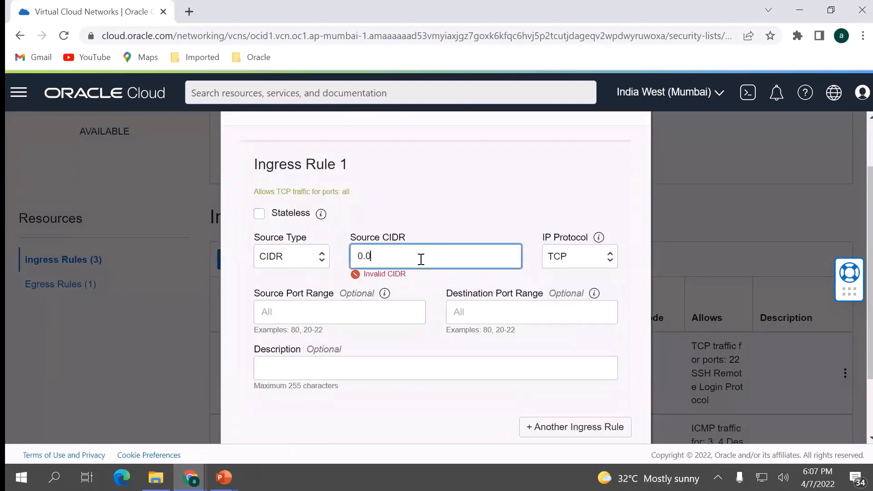
{"action": "type", "text": ".0.0/0"}
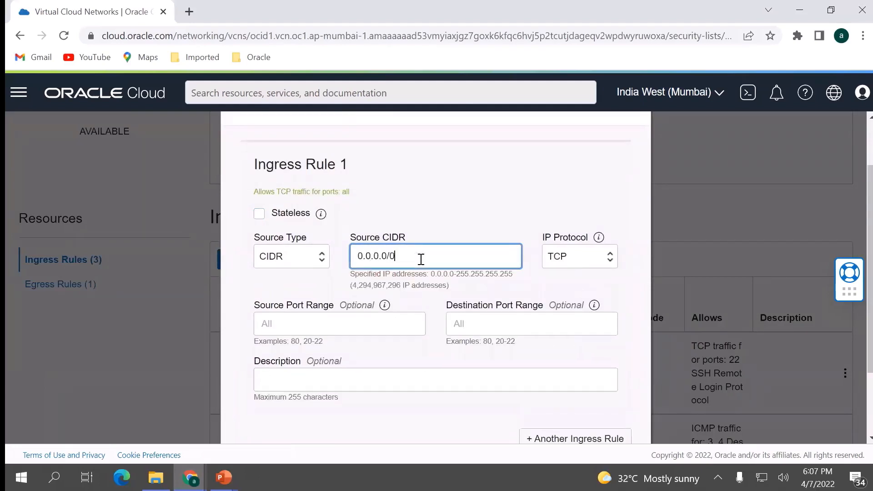
{"action": "left_click", "coordinate": [384, 323]}
{"action": "type", "text": "All"}
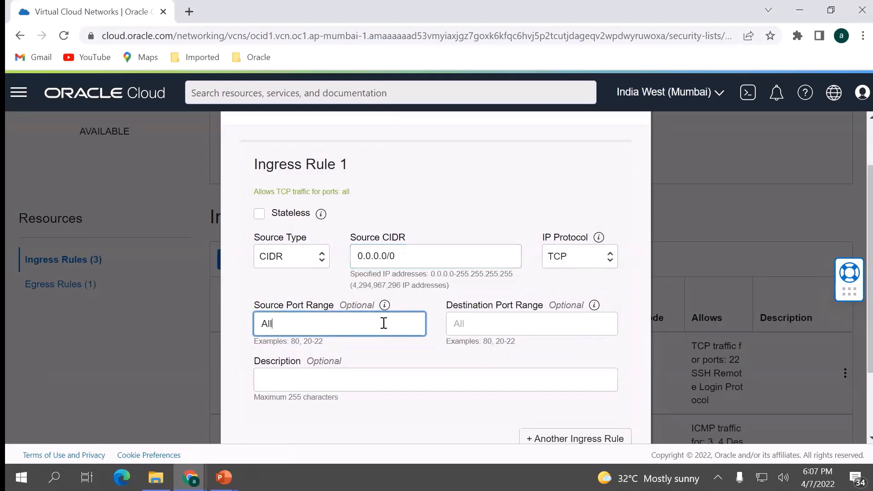
{"action": "key", "text": "Tab"}
{"action": "key", "text": "Tab"}
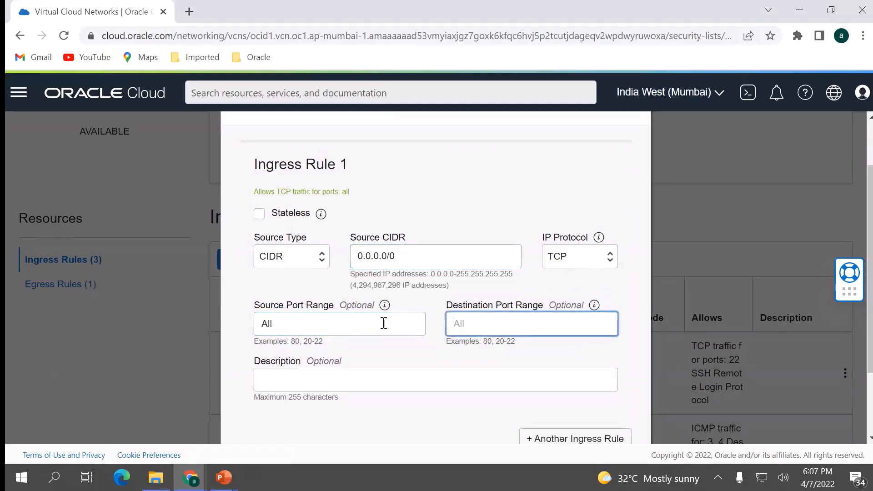
{"action": "type", "text": "80"}
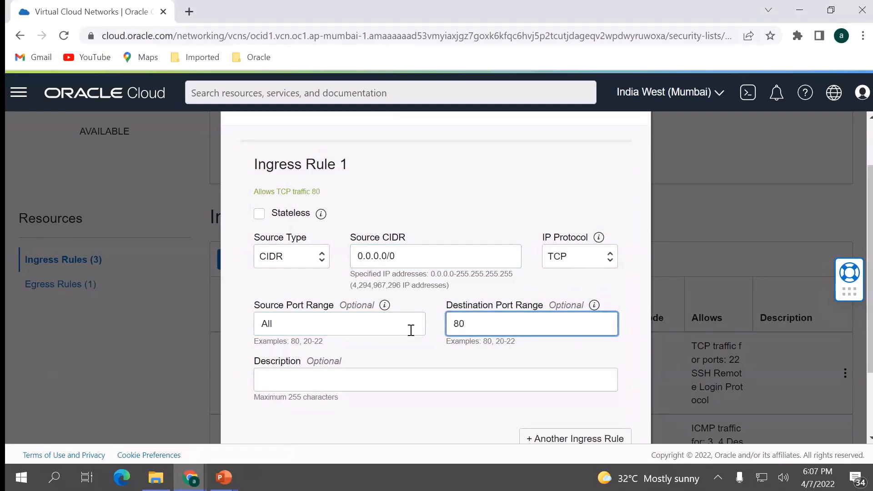
{"action": "scroll", "coordinate": [533, 321], "scroll_direction": "down", "scroll_amount": 2}
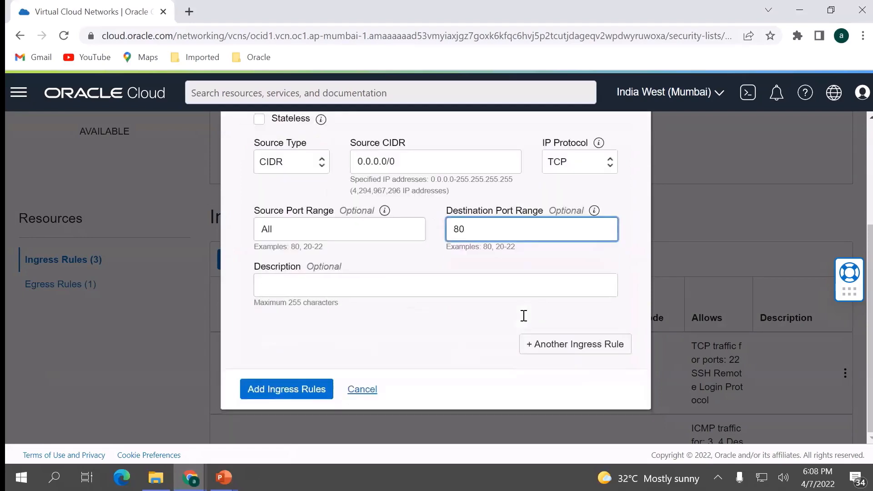
{"action": "left_click", "coordinate": [296, 391]}
Step: Check the ingress rules list for the new port 80 rule
{"action": "scroll", "coordinate": [414, 337], "scroll_direction": "down", "scroll_amount": 1}
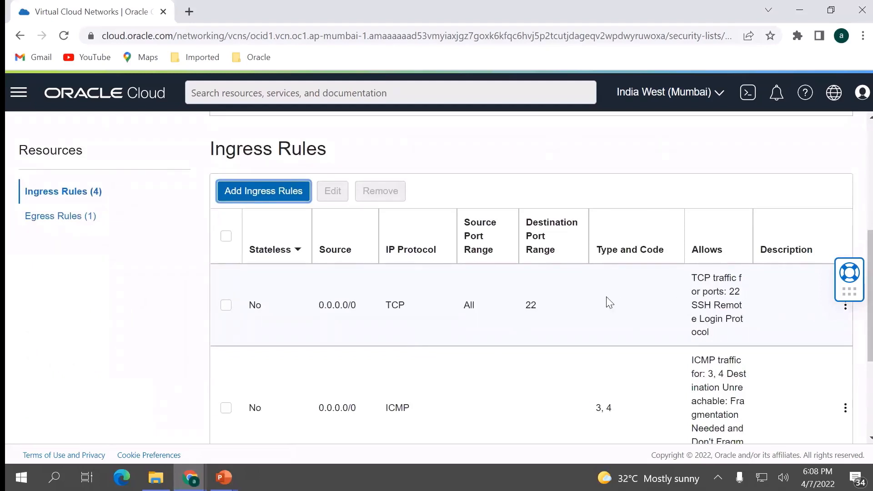
{"action": "scroll", "coordinate": [609, 302], "scroll_direction": "down", "scroll_amount": 3}
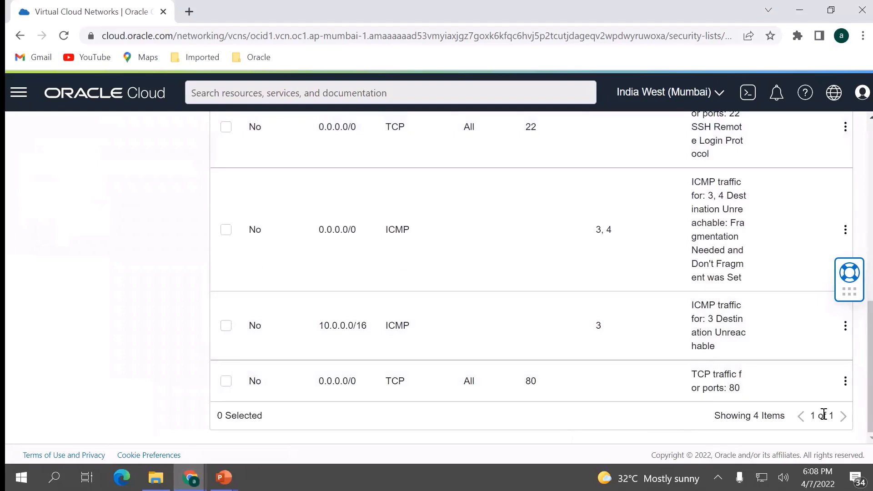
{"action": "scroll", "coordinate": [288, 259], "scroll_direction": "up", "scroll_amount": 5}
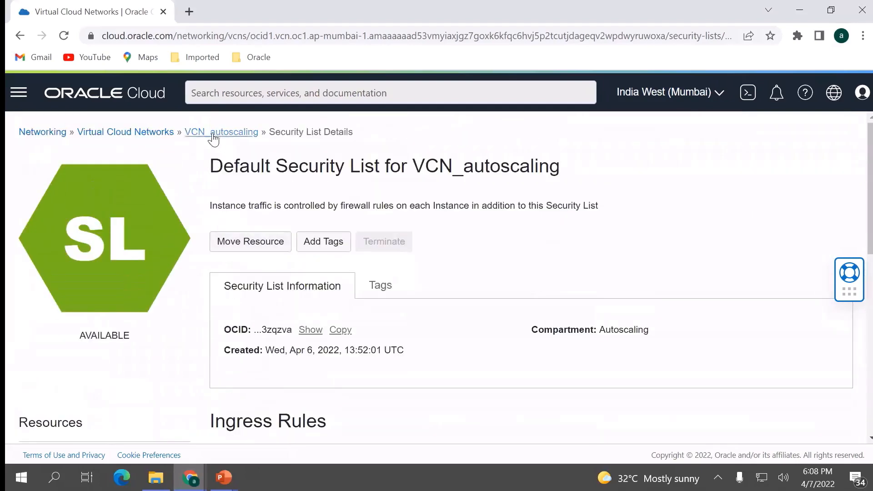
Step: Return to the load balancers list and check the state and public IP address of Test_LB
{"action": "left_click", "coordinate": [43, 136]}
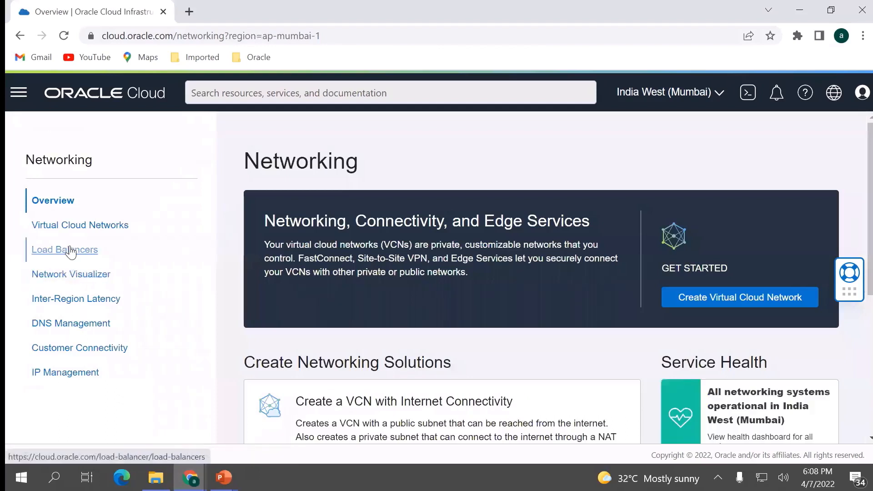
{"action": "left_click", "coordinate": [69, 249]}
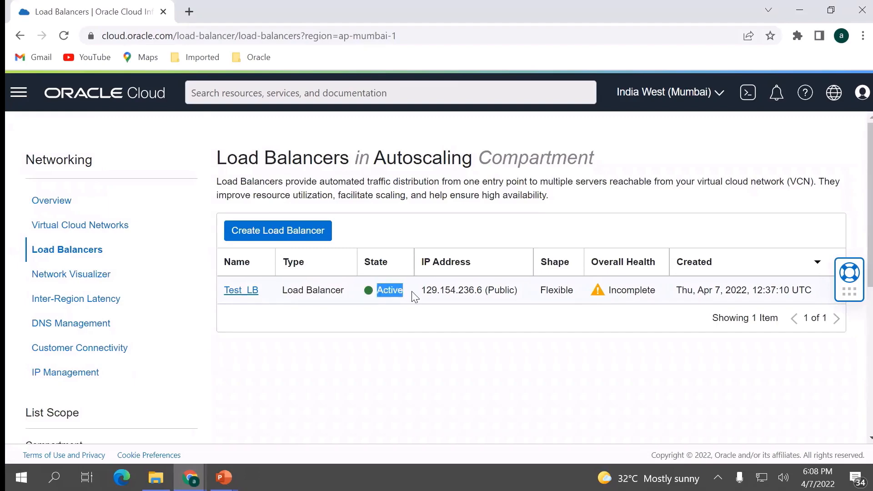
{"action": "left_click_drag", "start_coordinate": [429, 285], "coordinate": [482, 294]}
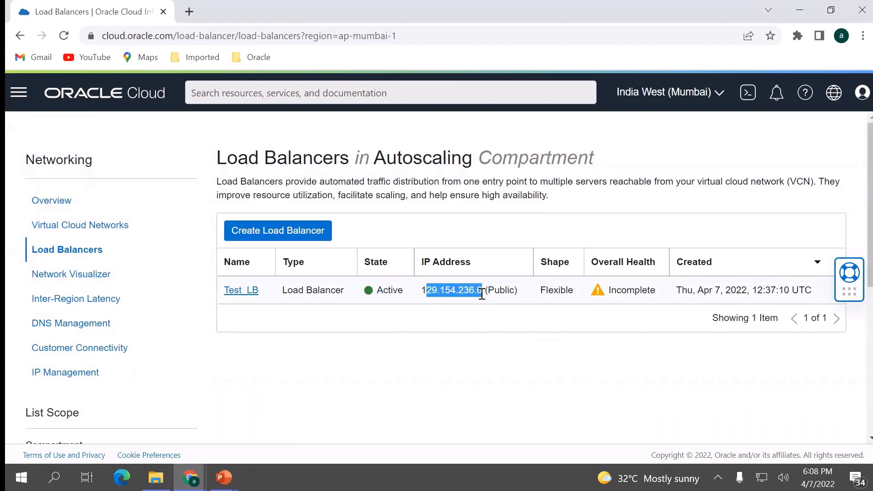
Step: Check the overall health status of Test_LB in the load balancers list
{"action": "left_click_drag", "start_coordinate": [617, 290], "coordinate": [661, 301]}
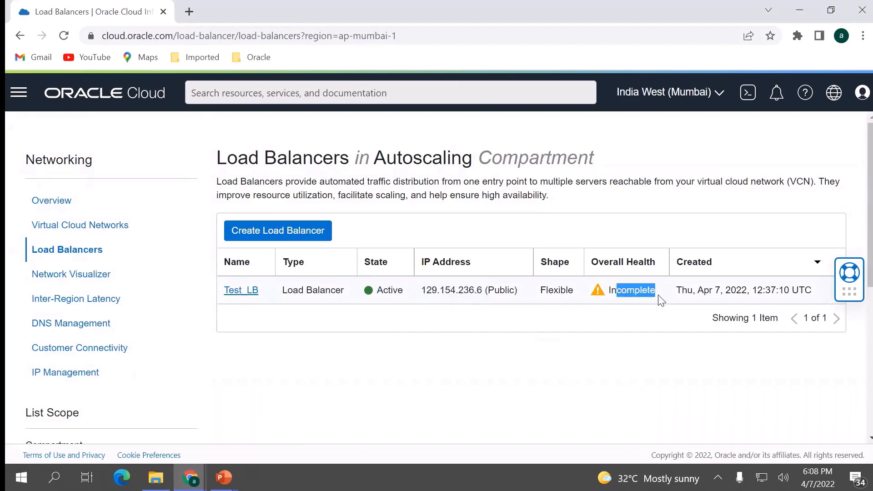
{"action": "left_click", "coordinate": [639, 290]}
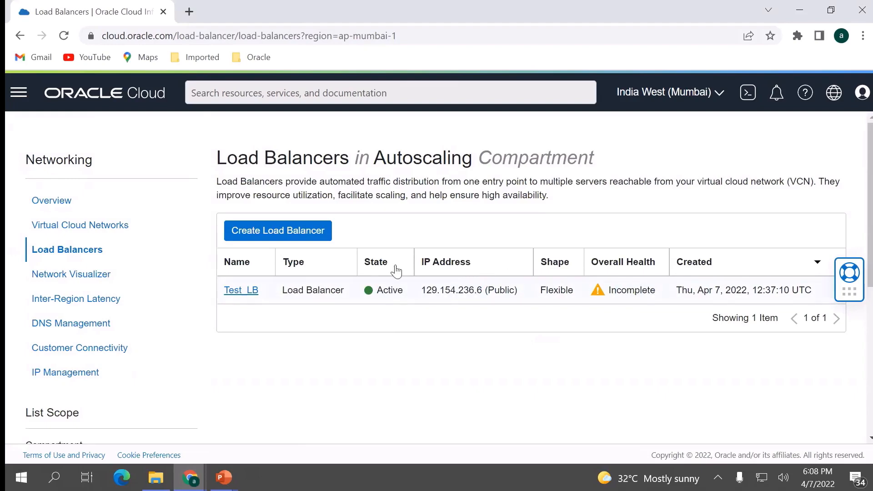
Step: Start creating a compute instance in the Autoscaling compartment and name it Test_instance
{"action": "left_click", "coordinate": [20, 95]}
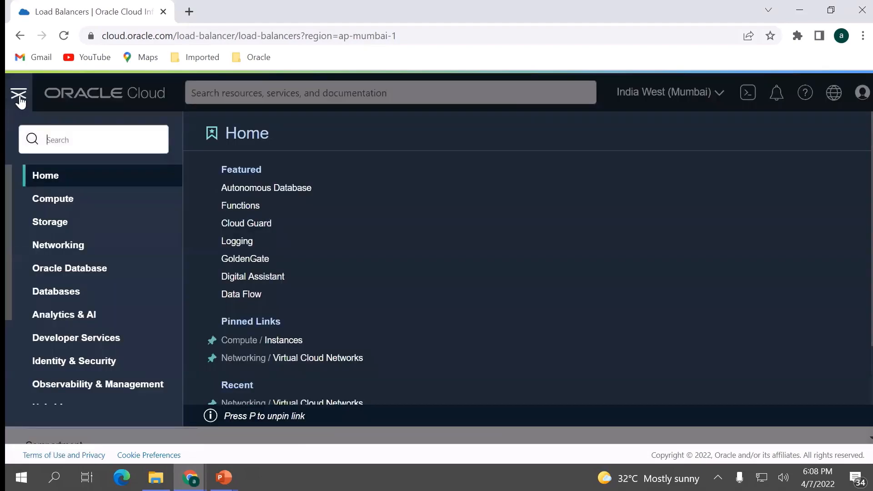
{"action": "left_click", "coordinate": [57, 199]}
{"action": "left_click", "coordinate": [232, 206]}
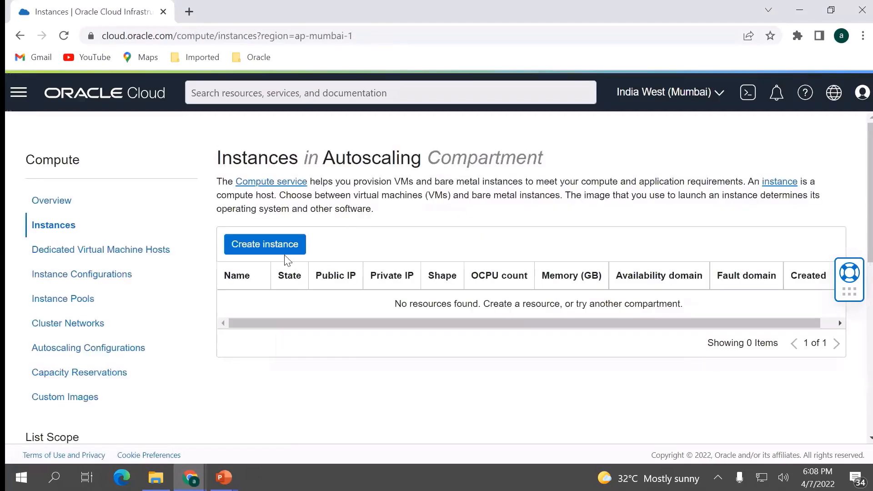
{"action": "left_click", "coordinate": [275, 251]}
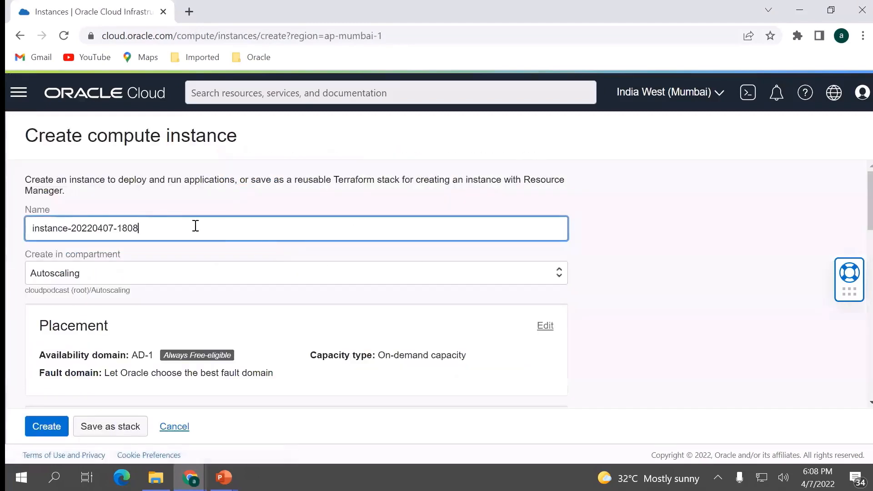
{"action": "left_click_drag", "start_coordinate": [202, 224], "coordinate": [8, 222]}
{"action": "type", "text": "Test"}
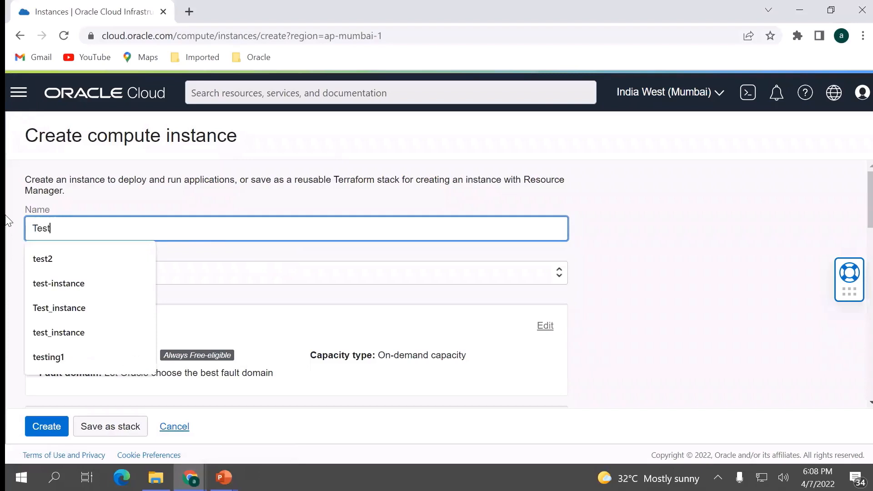
{"action": "type", "text": "_instance"}
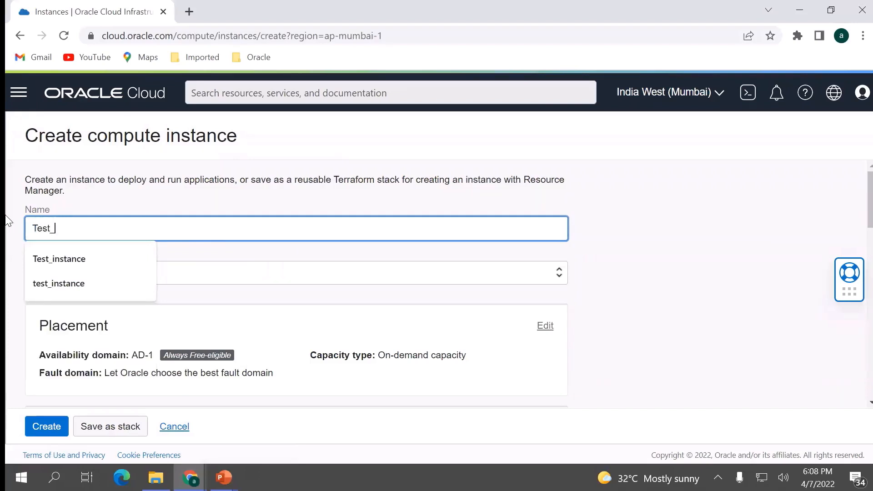
{"action": "left_click", "coordinate": [302, 200]}
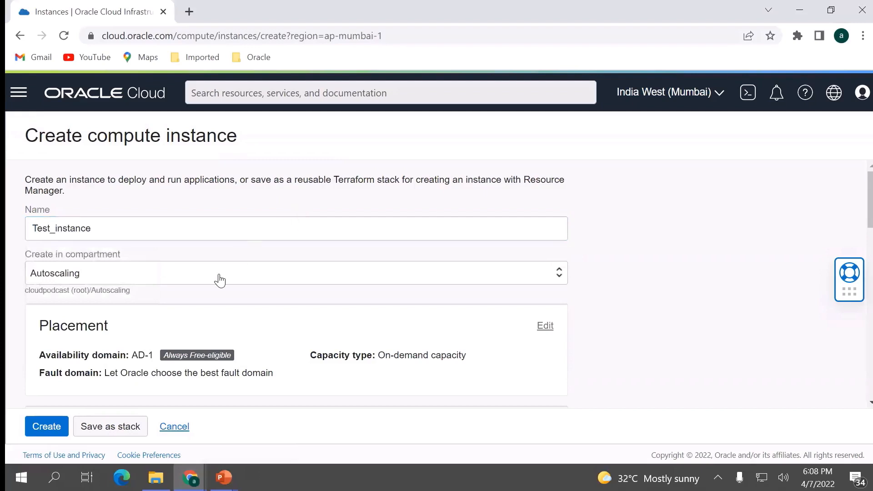
Step: Review the placement, image and shape settings of the new instance
{"action": "scroll", "coordinate": [127, 282], "scroll_direction": "down", "scroll_amount": 1}
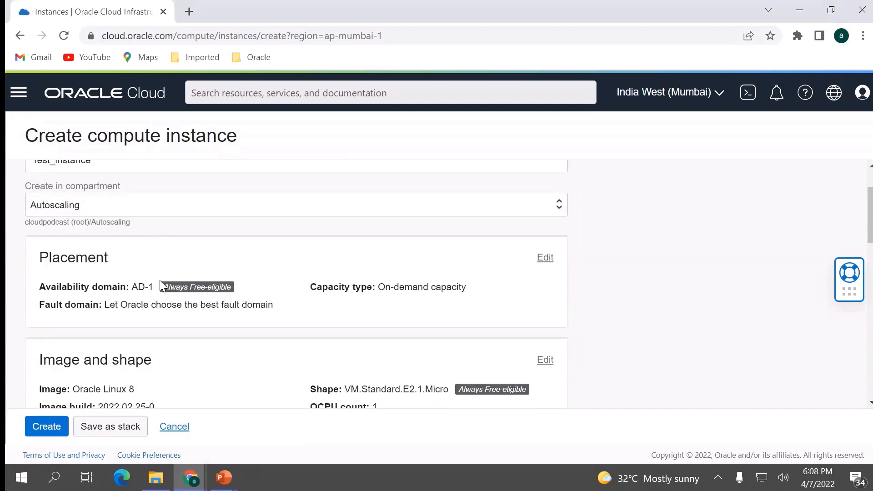
{"action": "scroll", "coordinate": [373, 282], "scroll_direction": "down", "scroll_amount": 3}
{"action": "scroll", "coordinate": [376, 282], "scroll_direction": "up", "scroll_amount": 2}
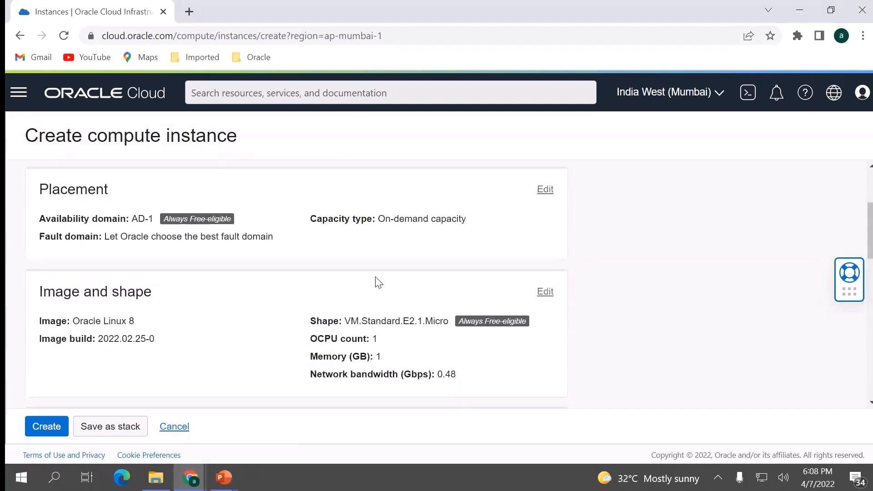
{"action": "scroll", "coordinate": [350, 353], "scroll_direction": "down", "scroll_amount": 1}
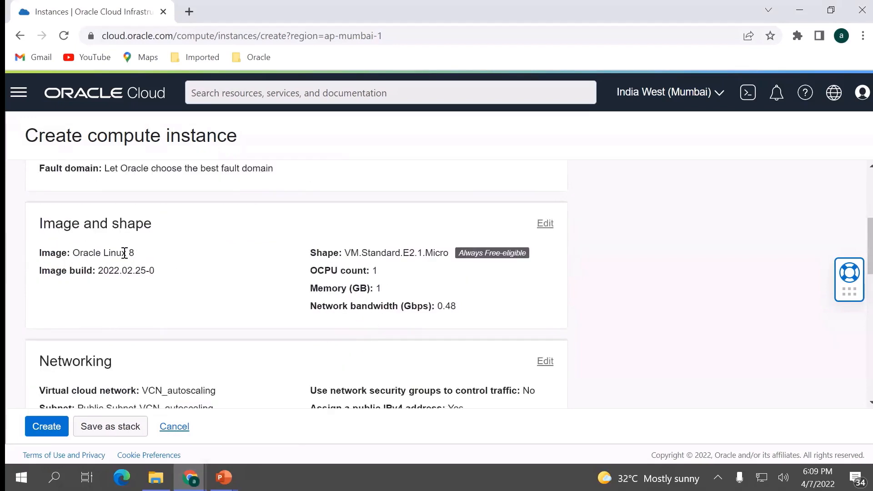
{"action": "left_click_drag", "start_coordinate": [105, 255], "coordinate": [302, 250]}
{"action": "left_click_drag", "start_coordinate": [359, 247], "coordinate": [385, 277]}
{"action": "left_click", "coordinate": [404, 279]}
{"action": "scroll", "coordinate": [439, 302], "scroll_direction": "down", "scroll_amount": 1}
{"action": "scroll", "coordinate": [230, 322], "scroll_direction": "down", "scroll_amount": 1}
Step: Expand the instance's networking settings and review the virtual cloud network, subnet and public IP assignment
{"action": "left_click", "coordinate": [545, 225]}
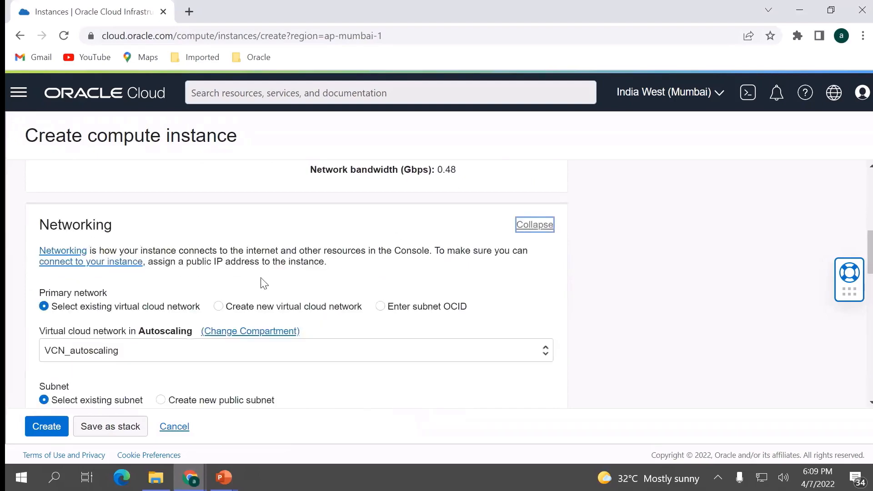
{"action": "scroll", "coordinate": [201, 286], "scroll_direction": "down", "scroll_amount": 1}
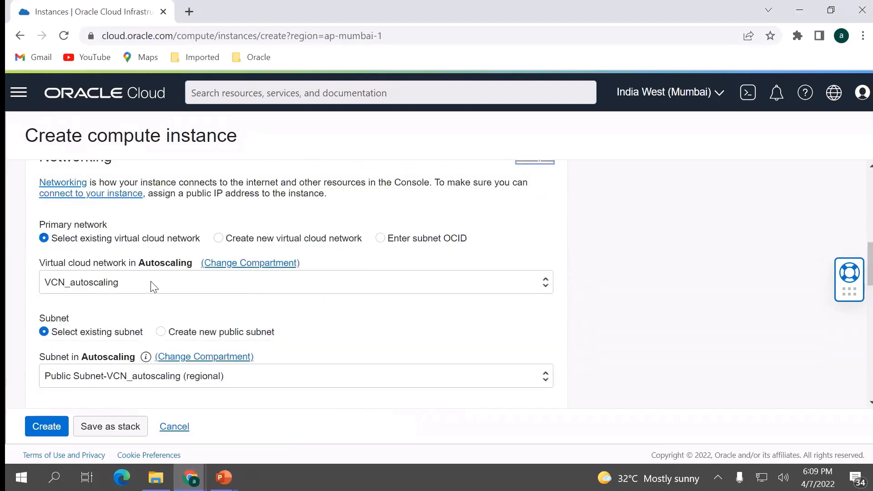
{"action": "scroll", "coordinate": [117, 291], "scroll_direction": "down", "scroll_amount": 1}
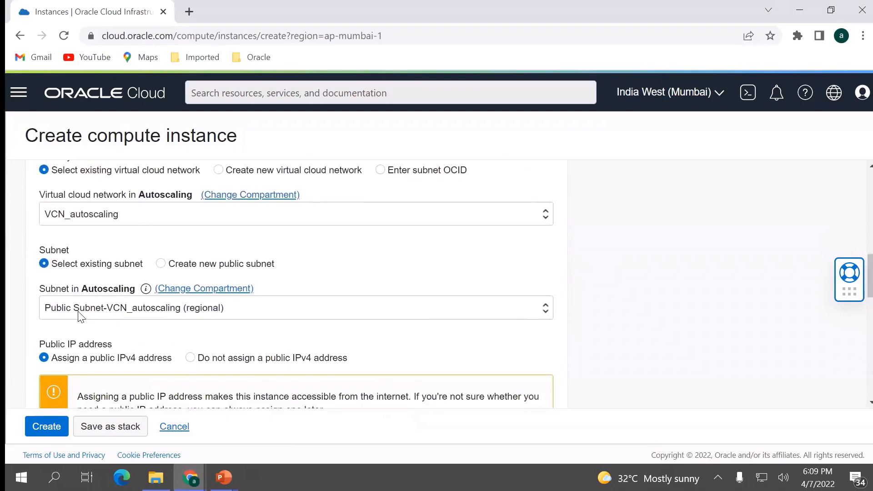
{"action": "scroll", "coordinate": [135, 310], "scroll_direction": "down", "scroll_amount": 2}
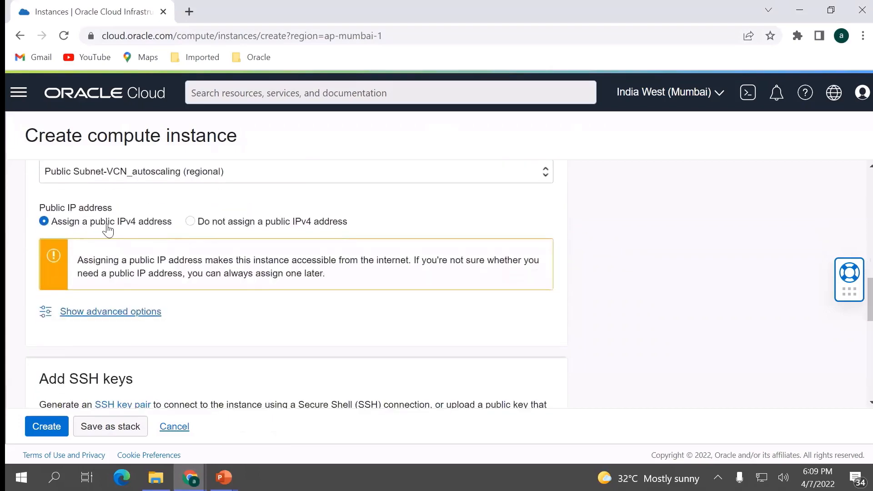
Step: Start saving the generated private SSH key and create a folder named new SSH keys in Documents for it
{"action": "scroll", "coordinate": [143, 312], "scroll_direction": "down", "scroll_amount": 3}
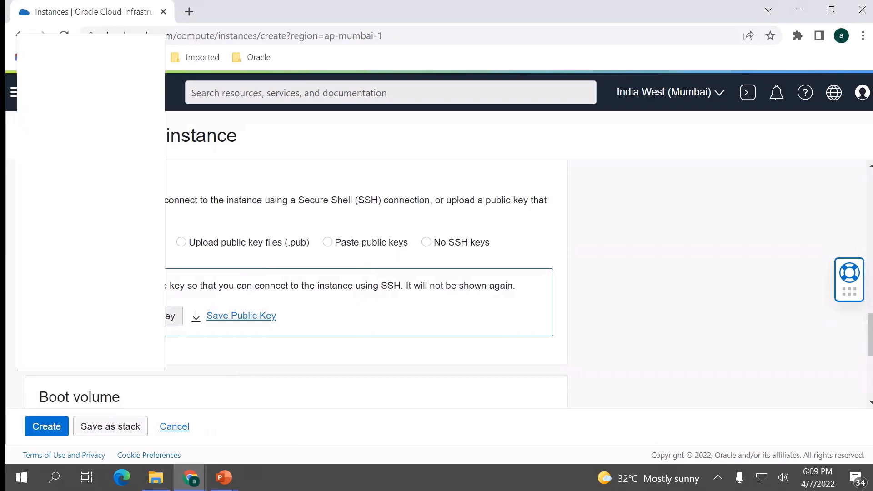
{"action": "left_click", "coordinate": [173, 316]}
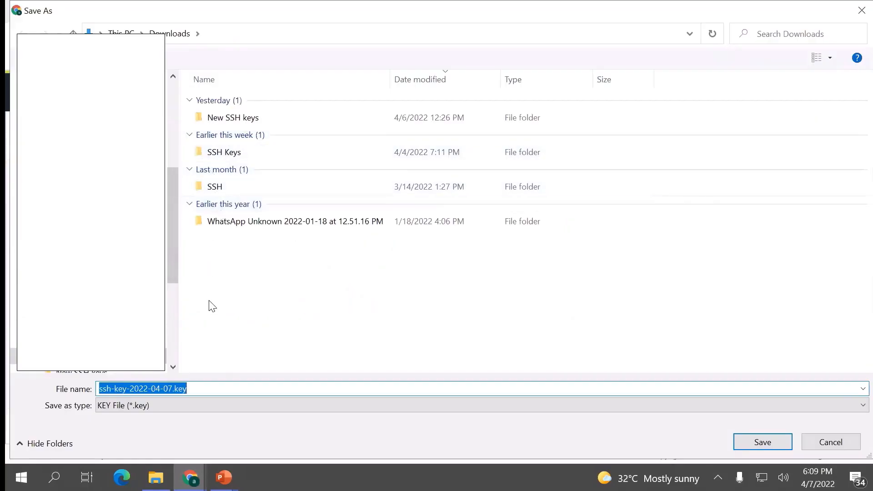
{"action": "left_click", "coordinate": [13, 143]}
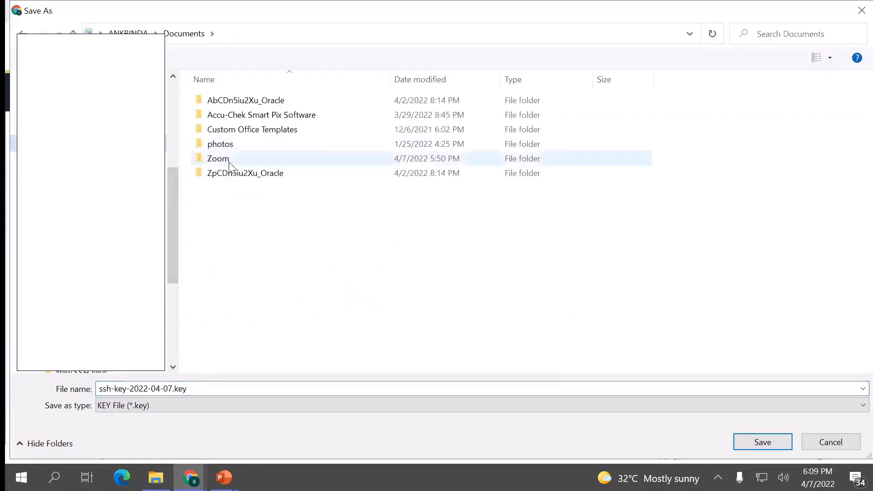
{"action": "right_click", "coordinate": [226, 226]}
{"action": "mouse_move", "coordinate": [207, 369]}
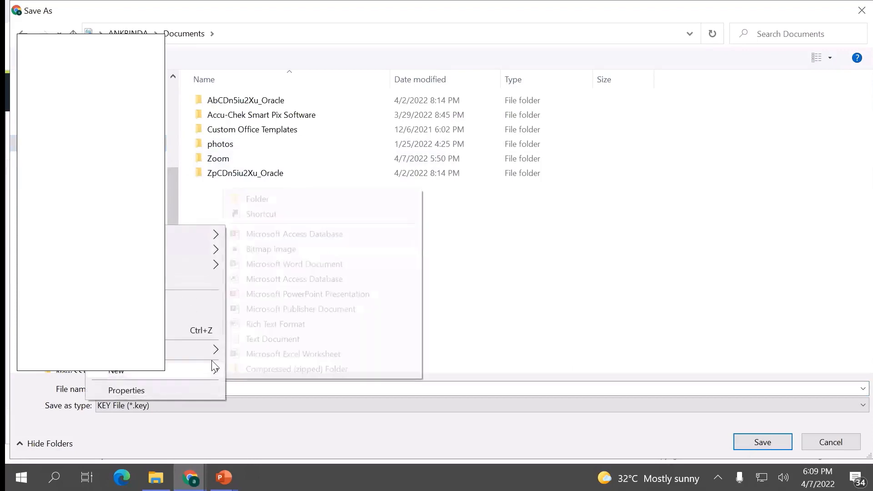
{"action": "left_click", "coordinate": [269, 199]}
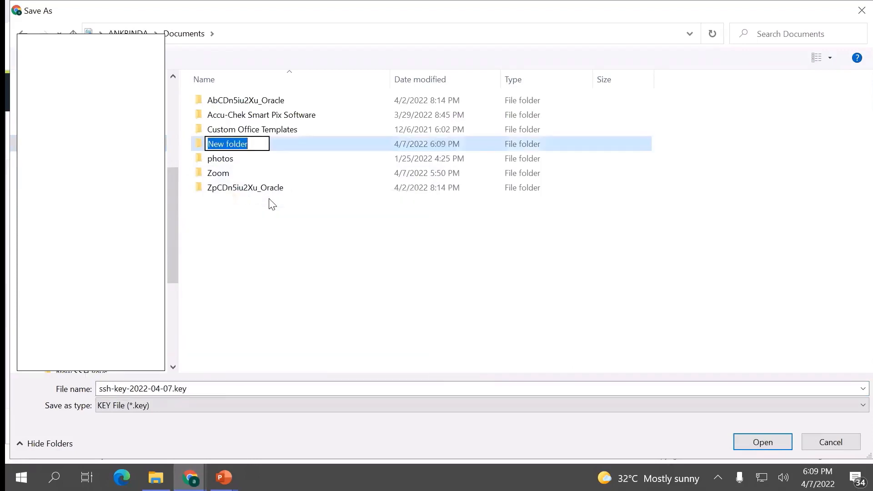
{"action": "type", "text": "new SSH "}
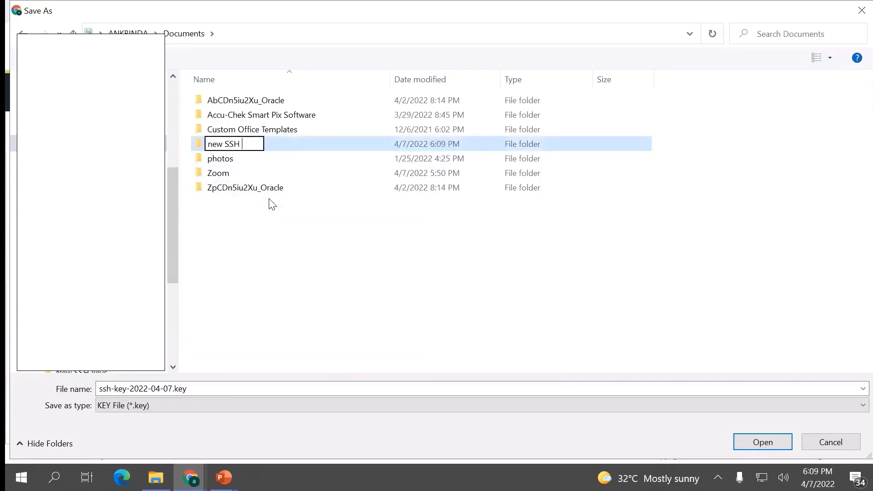
{"action": "type", "text": "keys"}
{"action": "key", "text": "Return"}
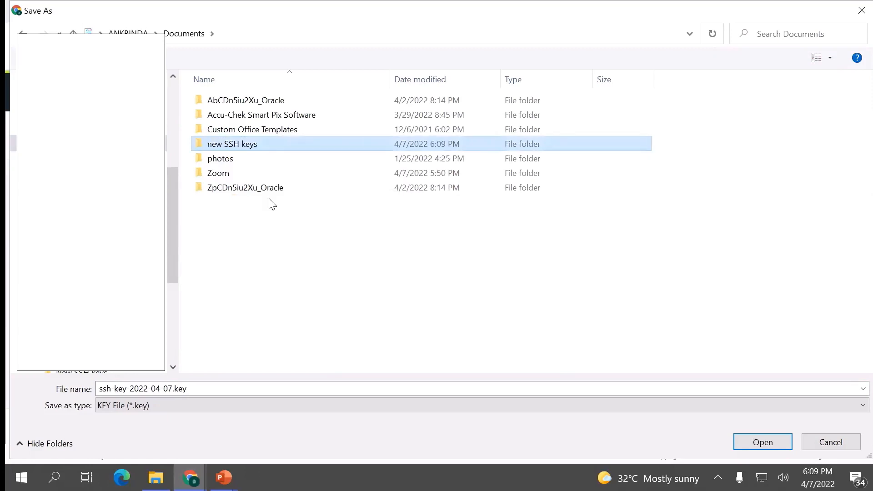
Step: Save the private key as ssh-key-2022-04-07.key and the public key as ssh-key-2022-04-07.key.pub in the new SSH keys folder
{"action": "key", "text": "Return"}
{"action": "left_click", "coordinate": [741, 442]}
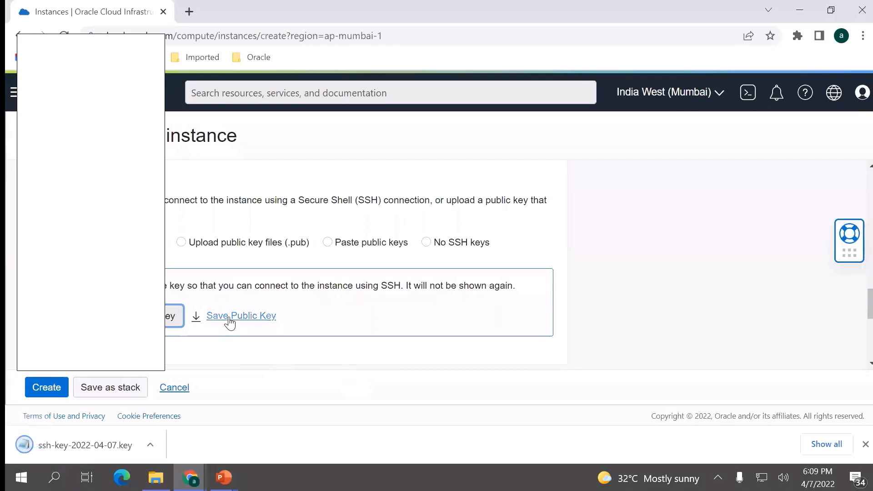
{"action": "left_click", "coordinate": [228, 317]}
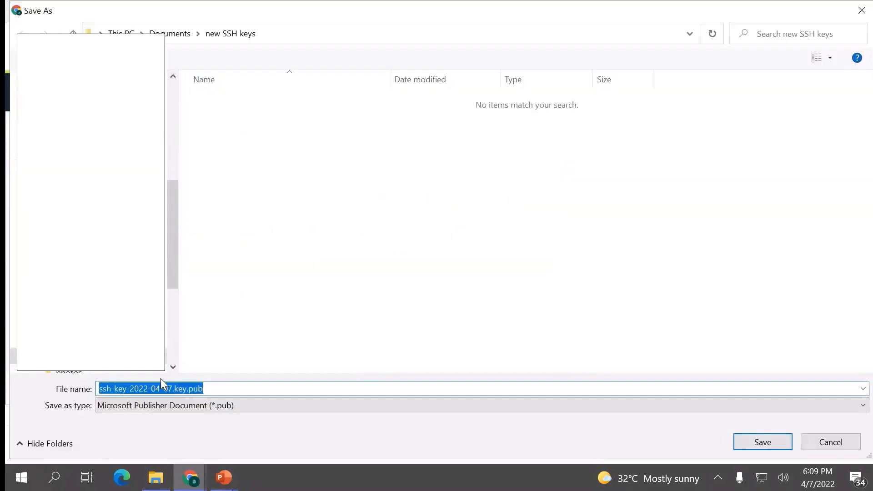
{"action": "left_click", "coordinate": [764, 443]}
Step: Leave the optional boot volume settings unselected and create the instance
{"action": "scroll", "coordinate": [220, 335], "scroll_direction": "down", "scroll_amount": 5}
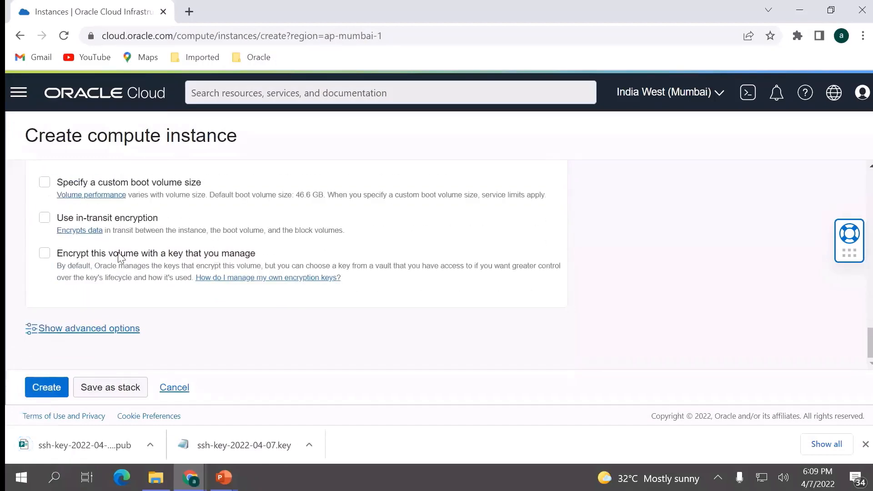
{"action": "left_click", "coordinate": [47, 388]}
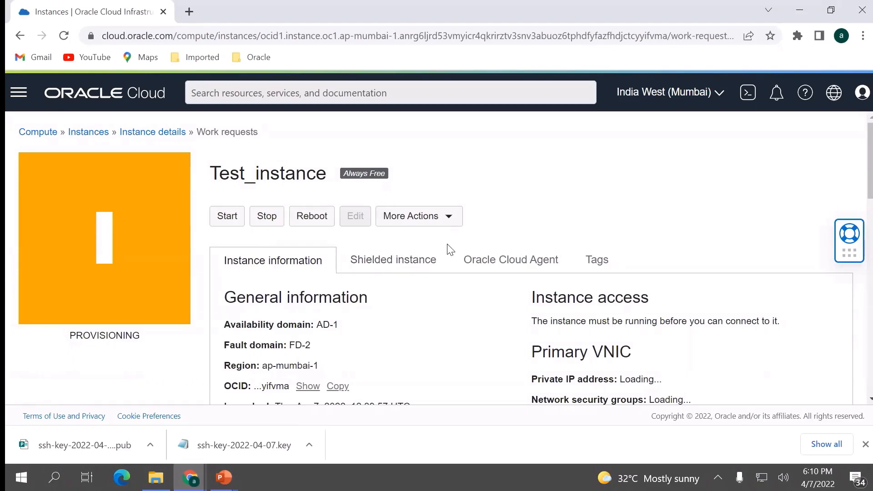
Step: Look through Test_instance's details and the additional actions offered for it
{"action": "scroll", "coordinate": [450, 250], "scroll_direction": "down", "scroll_amount": 2}
{"action": "scroll", "coordinate": [436, 275], "scroll_direction": "up", "scroll_amount": 2}
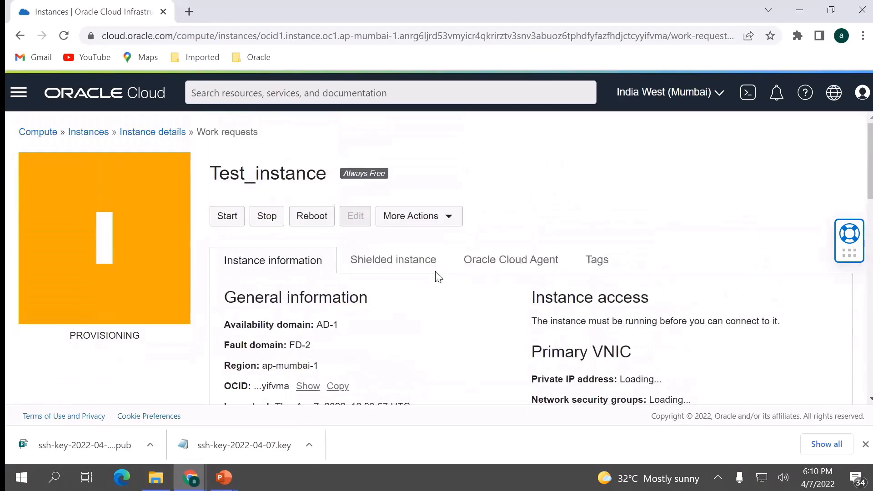
{"action": "left_click", "coordinate": [448, 227]}
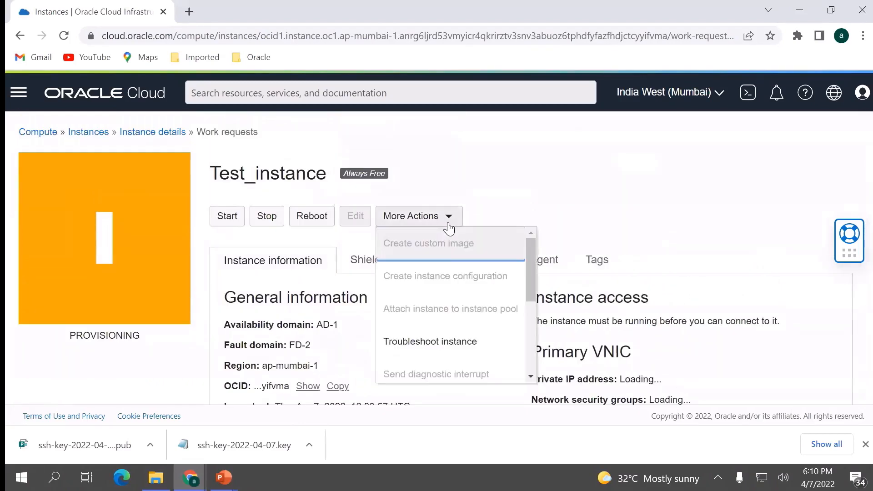
{"action": "left_click", "coordinate": [489, 187]}
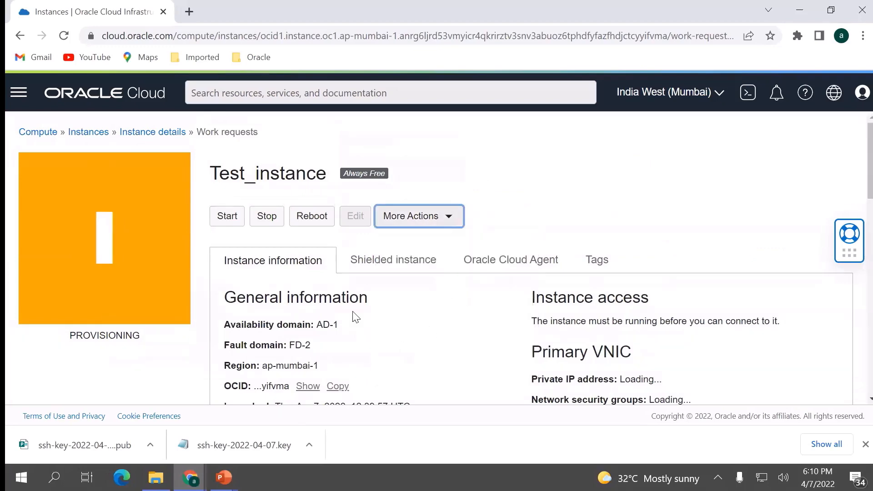
{"action": "scroll", "coordinate": [364, 344], "scroll_direction": "down", "scroll_amount": 3}
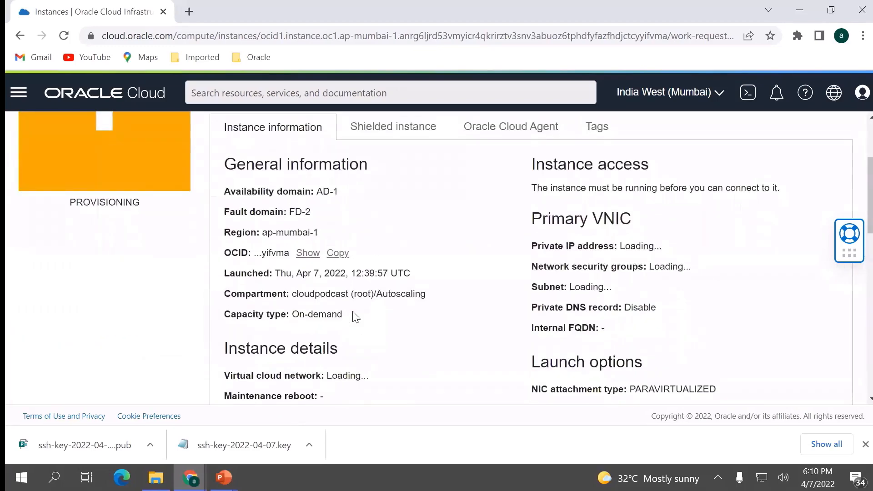
{"action": "scroll", "coordinate": [353, 316], "scroll_direction": "up", "scroll_amount": 3}
Step: Return to the instances list and check the state of Test_instance
{"action": "left_click", "coordinate": [89, 132]}
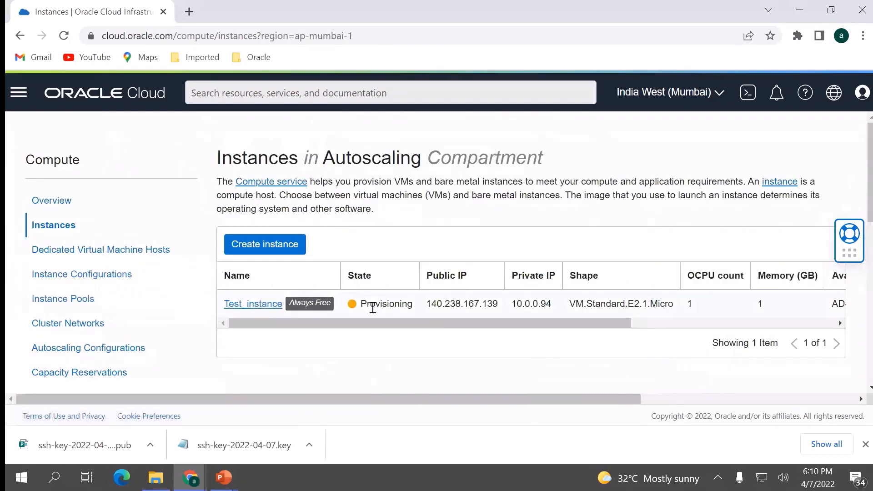
{"action": "left_click_drag", "start_coordinate": [362, 304], "coordinate": [410, 307]}
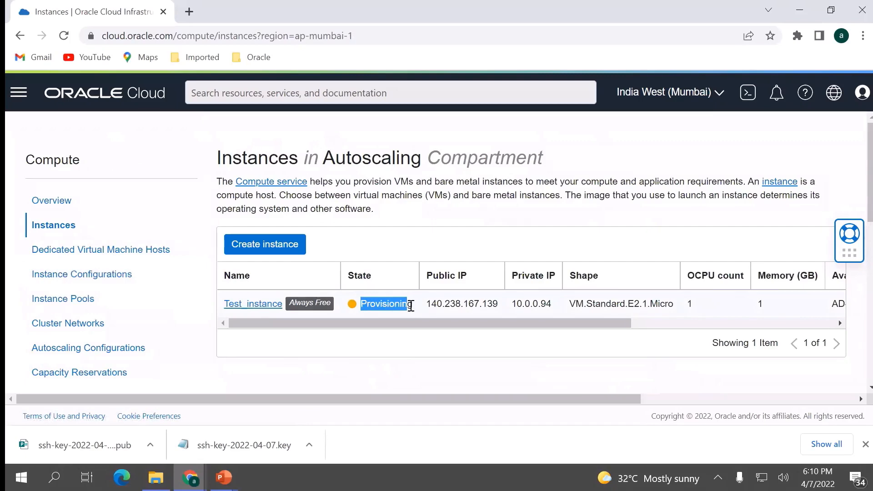
{"action": "left_click", "coordinate": [410, 306]}
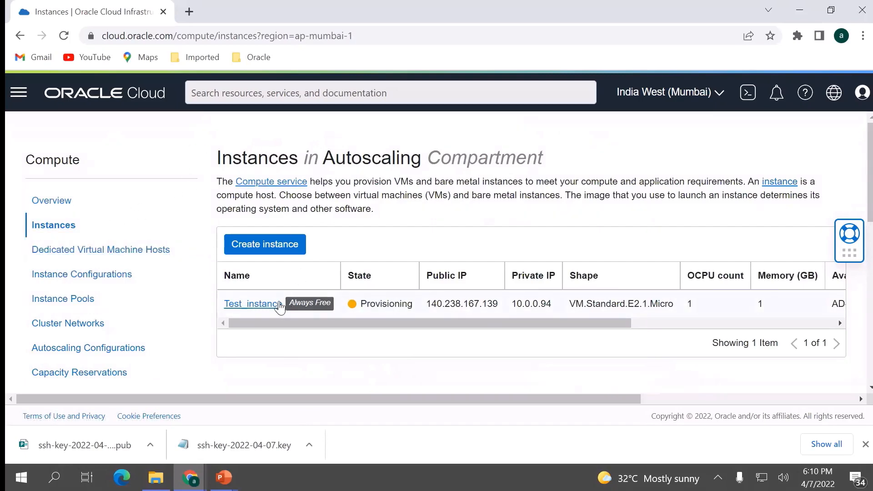
Step: Reopen the details of Test_instance and look through its network, image, shape and launch information
{"action": "left_click", "coordinate": [259, 304]}
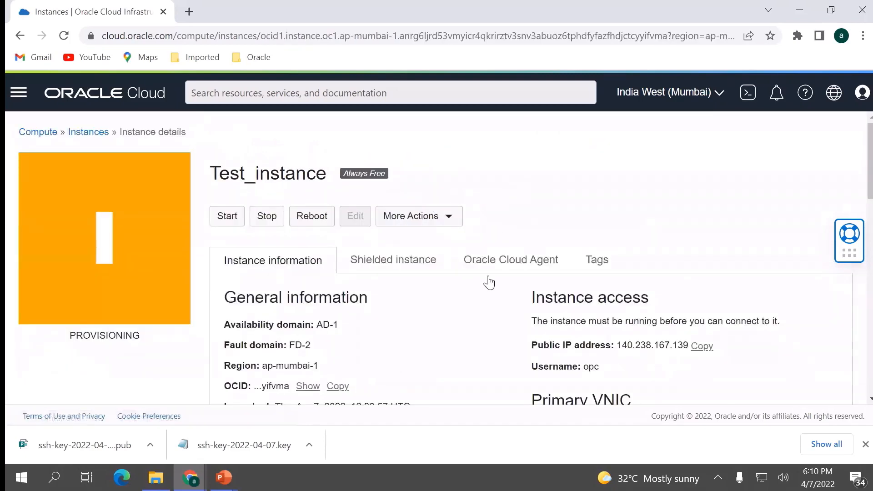
{"action": "scroll", "coordinate": [473, 308], "scroll_direction": "down", "scroll_amount": 6}
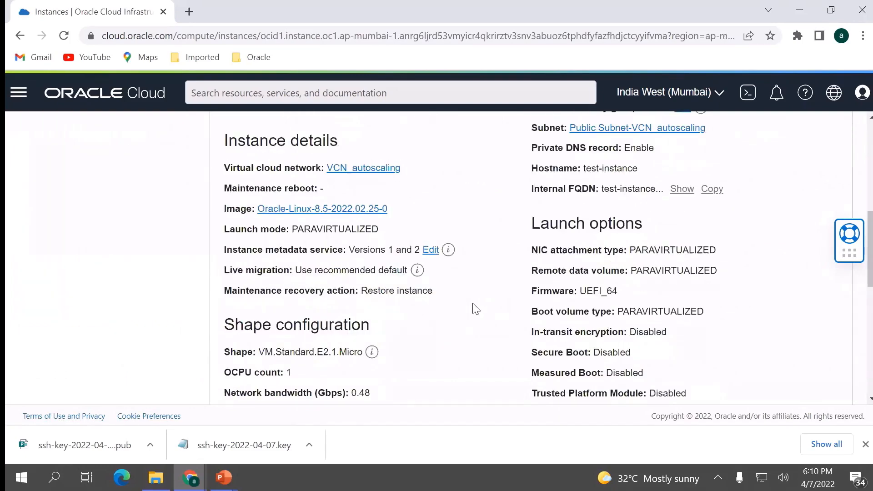
Step: Check the progress of Test_instance's creation in its work requests and look over its details and state
{"action": "scroll", "coordinate": [473, 307], "scroll_direction": "down", "scroll_amount": 9}
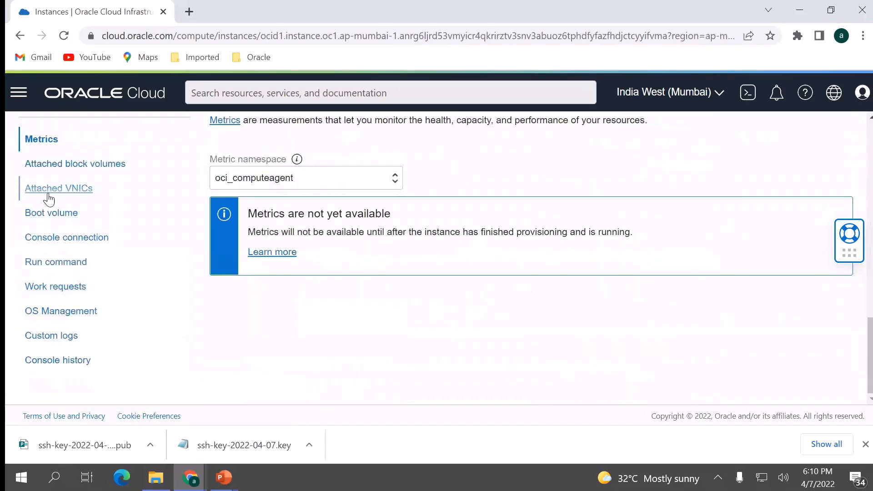
{"action": "left_click", "coordinate": [53, 287]}
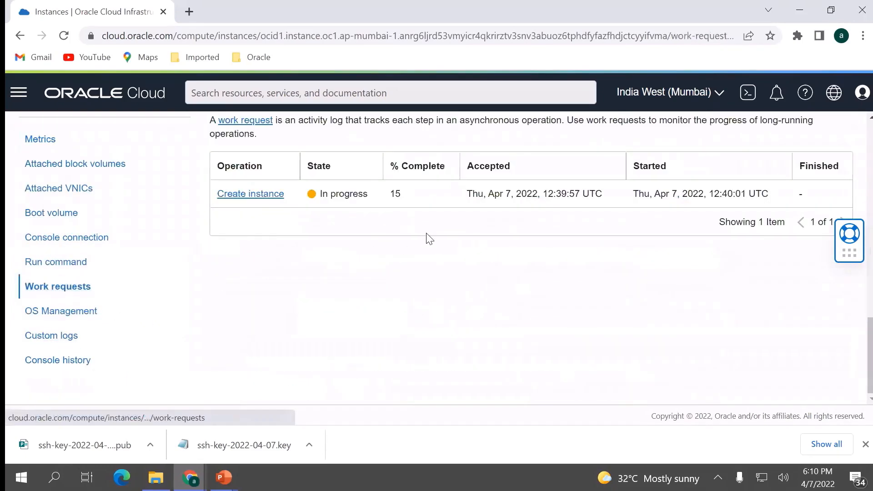
{"action": "left_click_drag", "start_coordinate": [328, 194], "coordinate": [421, 203]}
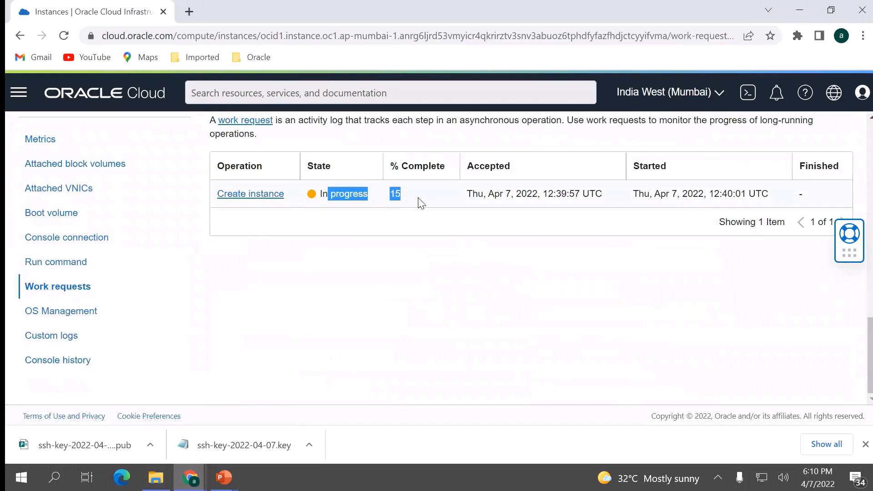
{"action": "left_click", "coordinate": [408, 197]}
{"action": "scroll", "coordinate": [366, 289], "scroll_direction": "up", "scroll_amount": 10}
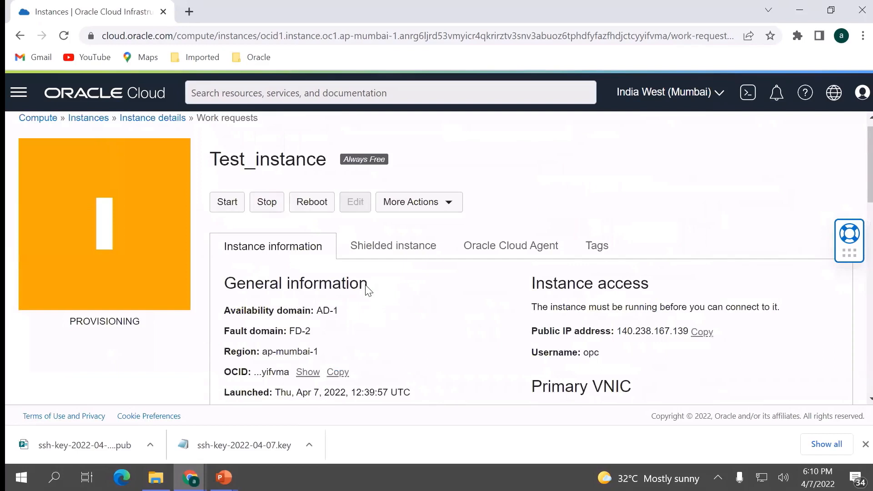
{"action": "scroll", "coordinate": [367, 290], "scroll_direction": "up", "scroll_amount": 1}
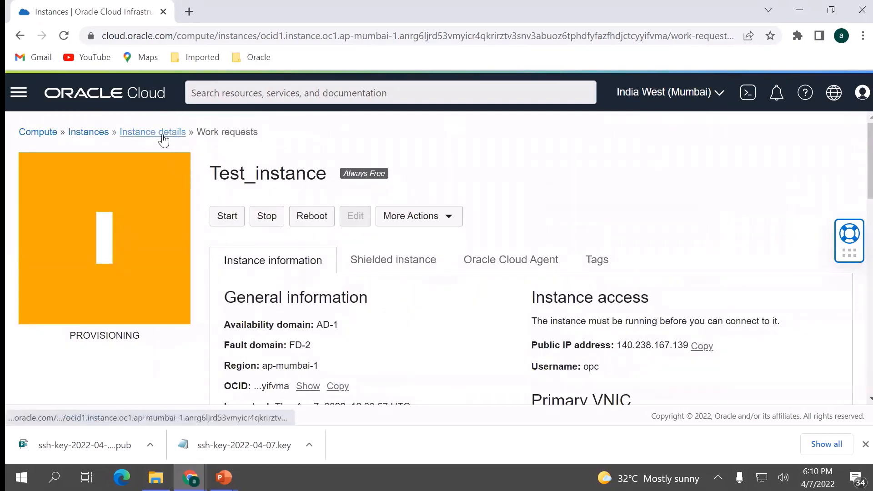
{"action": "scroll", "coordinate": [450, 255], "scroll_direction": "down", "scroll_amount": 7}
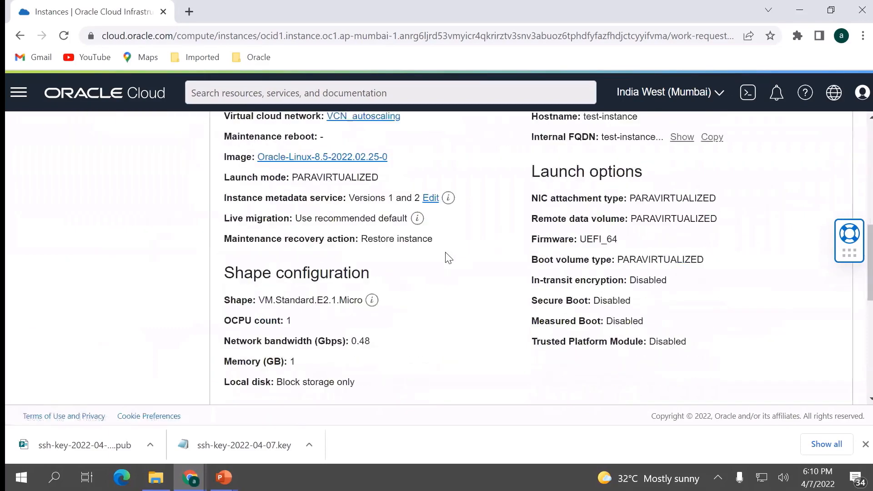
{"action": "scroll", "coordinate": [447, 258], "scroll_direction": "up", "scroll_amount": 1}
{"action": "scroll", "coordinate": [448, 259], "scroll_direction": "up", "scroll_amount": 6}
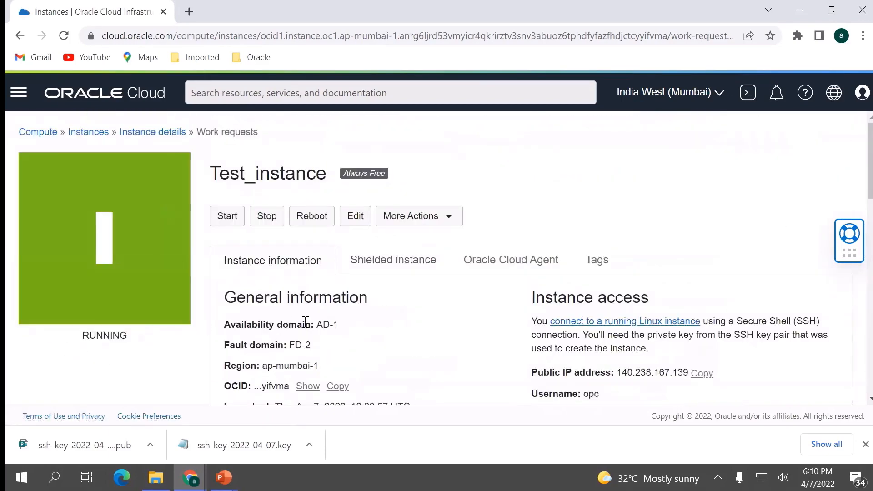
Step: Create an instance configuration named instance-config-test from Test_instance in the Autoscaling compartment
{"action": "left_click", "coordinate": [446, 217]}
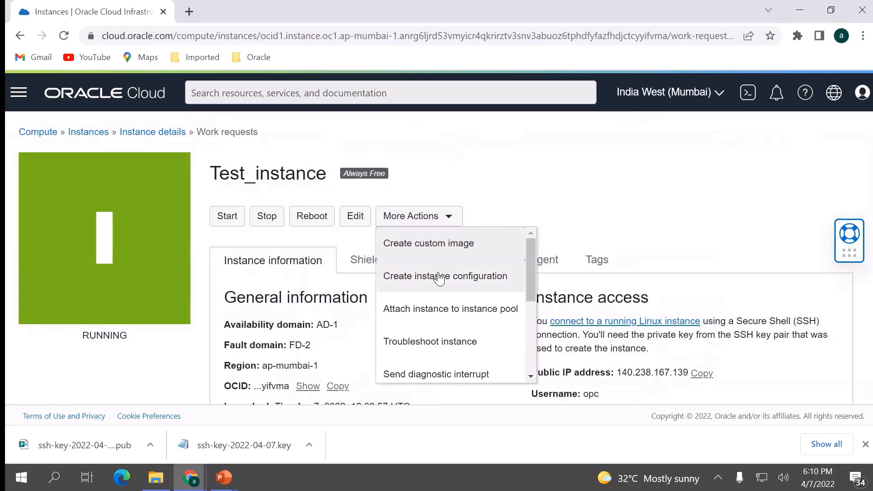
{"action": "left_click", "coordinate": [438, 277]}
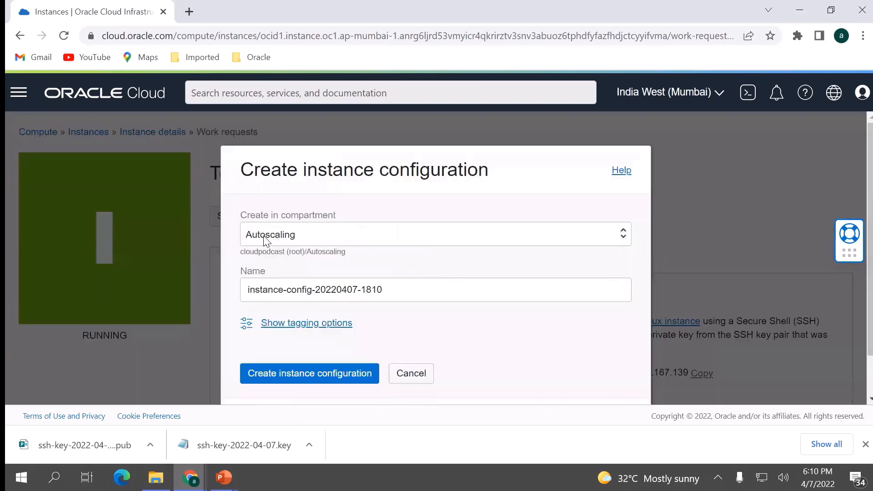
{"action": "left_click_drag", "start_coordinate": [404, 295], "coordinate": [319, 284]}
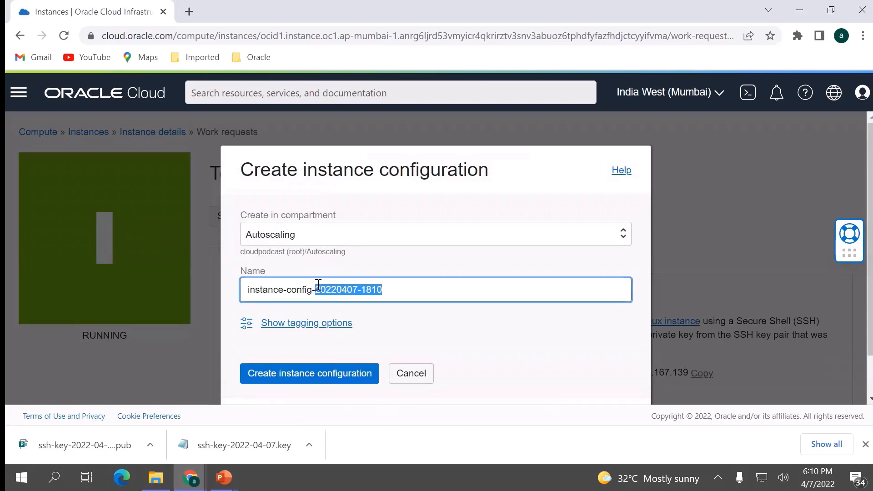
{"action": "key", "text": "BackSpace"}
{"action": "key", "text": "BackSpace"}
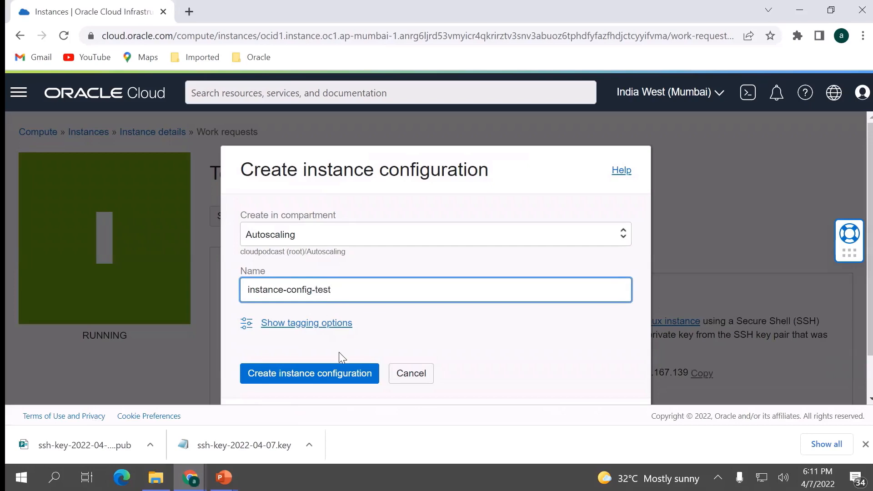
{"action": "left_click", "coordinate": [333, 373]}
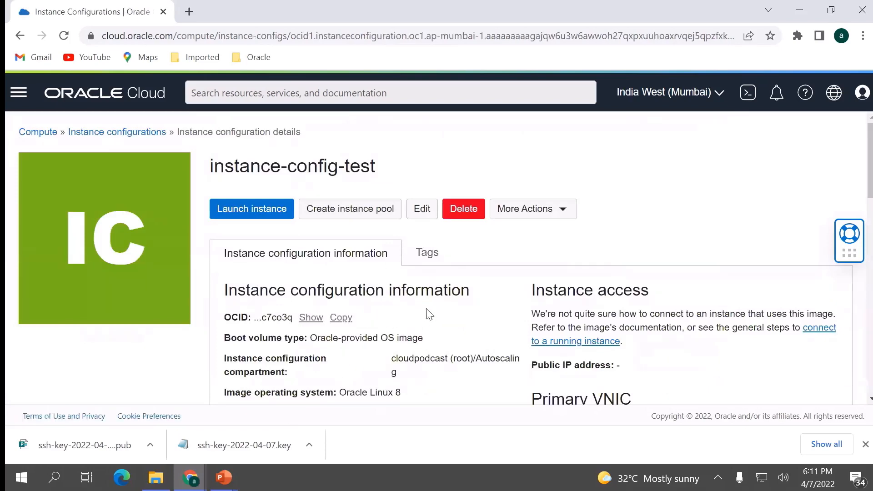
Step: Look over the details of instance-config-test and the additional actions offered for it
{"action": "scroll", "coordinate": [441, 307], "scroll_direction": "down", "scroll_amount": 3}
{"action": "scroll", "coordinate": [440, 308], "scroll_direction": "up", "scroll_amount": 3}
{"action": "left_click", "coordinate": [556, 218]}
{"action": "left_click", "coordinate": [577, 171]}
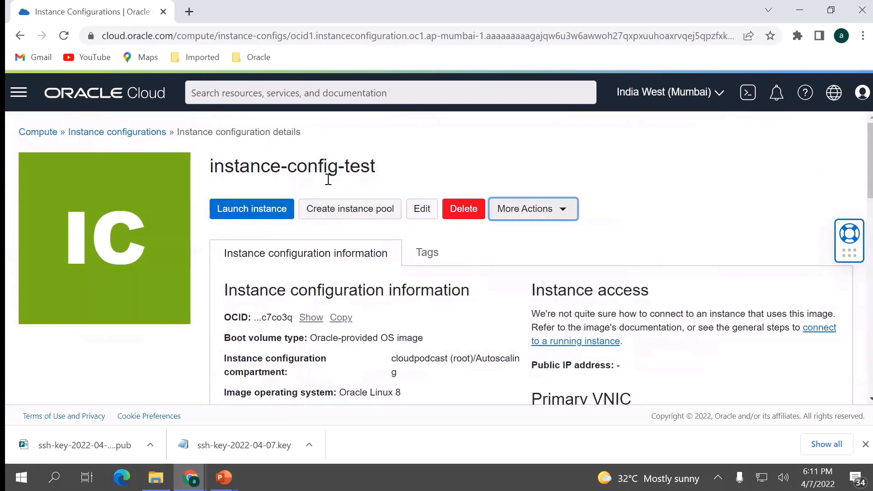
Step: Start creating an instance pool from instance-config-test and name the pool test-instance-pool
{"action": "left_click", "coordinate": [336, 210]}
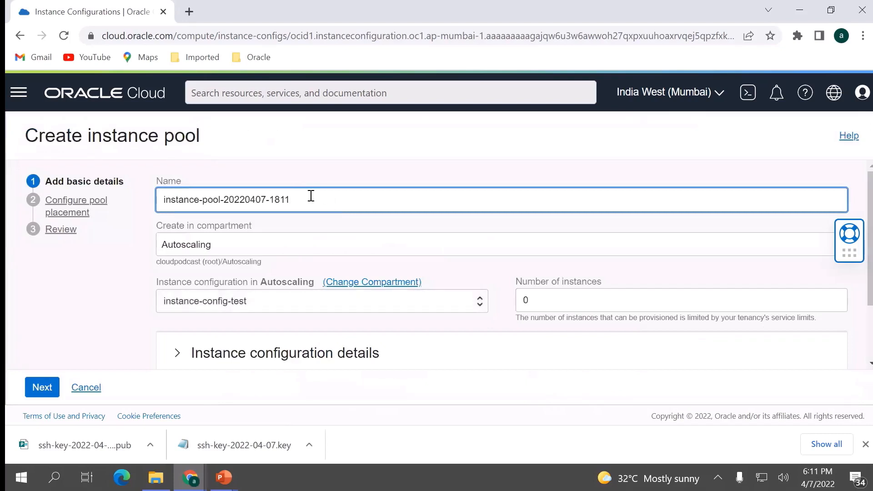
{"action": "key", "text": "BackSpace"}
{"action": "key", "text": "BackSpace"}
{"action": "key", "text": "BackSpace"}
{"action": "key", "text": "BackSpace"}
{"action": "key", "text": "BackSpace"}
{"action": "key", "text": "BackSpace"}
{"action": "key", "text": "BackSpace"}
{"action": "key", "text": "BackSpace"}
{"action": "key", "text": "BackSpace"}
{"action": "key", "text": "BackSpace"}
{"action": "key", "text": "BackSpace"}
{"action": "key", "text": "BackSpace"}
{"action": "key", "text": "BackSpace"}
{"action": "key", "text": "BackSpace"}
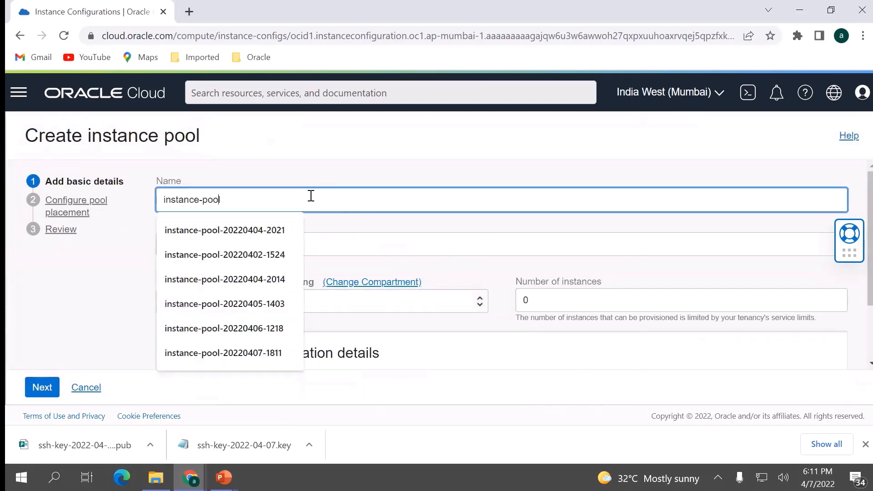
{"action": "type", "text": "test"}
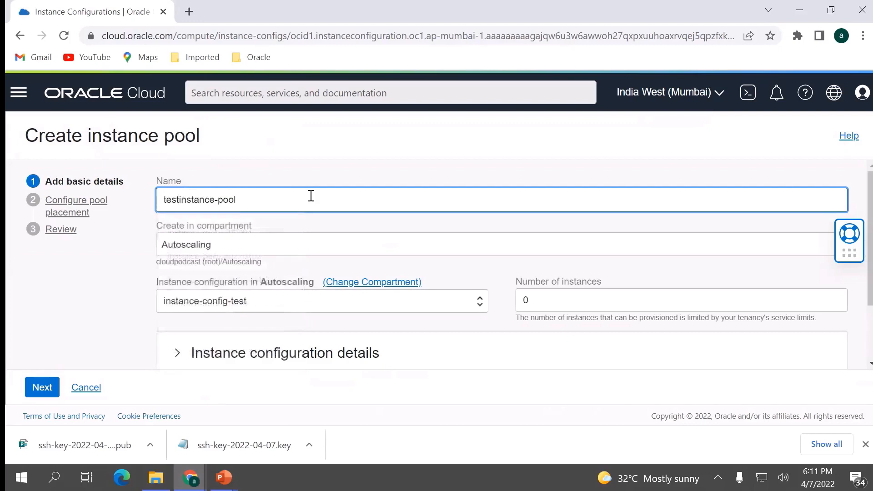
{"action": "type", "text": "-"}
Step: Select instance-config-test as the instance configuration for the pool
{"action": "scroll", "coordinate": [243, 254], "scroll_direction": "down", "scroll_amount": 2}
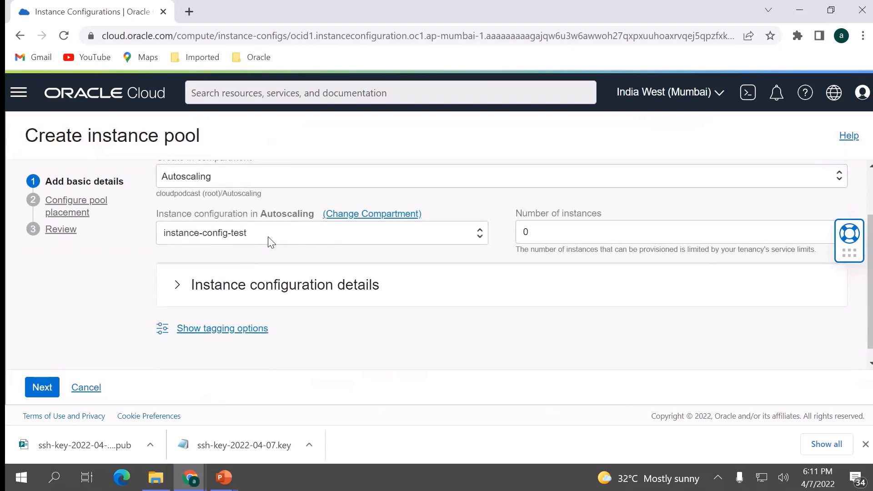
{"action": "left_click", "coordinate": [202, 239]}
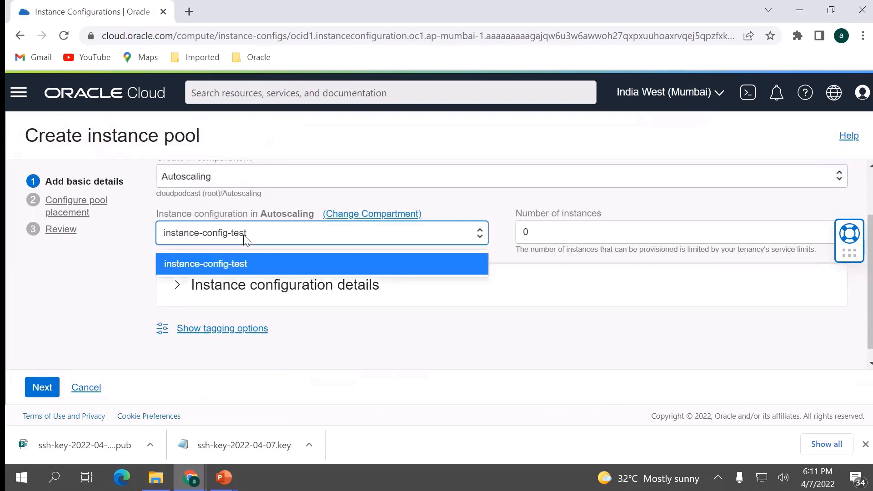
{"action": "left_click", "coordinate": [222, 267]}
Step: Examine the instance configuration details for the pool, including its image information, shape configuration and remaining sections
{"action": "scroll", "coordinate": [182, 296], "scroll_direction": "down", "scroll_amount": 1}
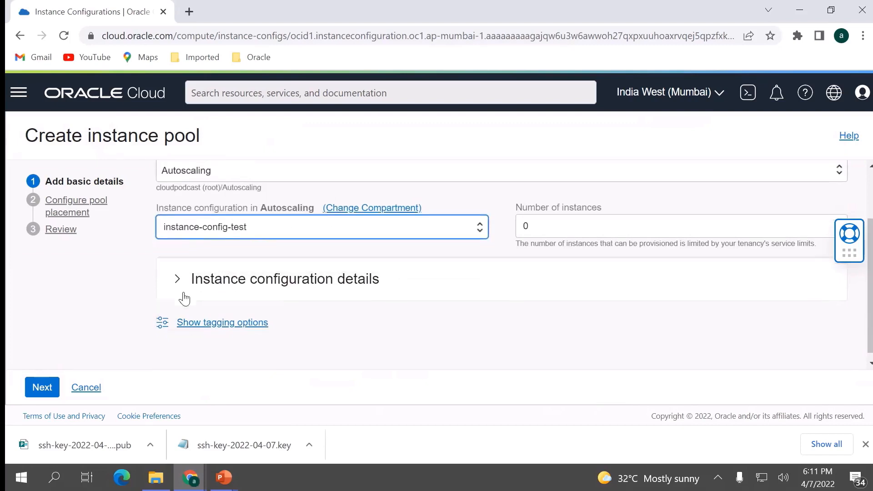
{"action": "left_click", "coordinate": [179, 276]}
{"action": "scroll", "coordinate": [238, 305], "scroll_direction": "down", "scroll_amount": 3}
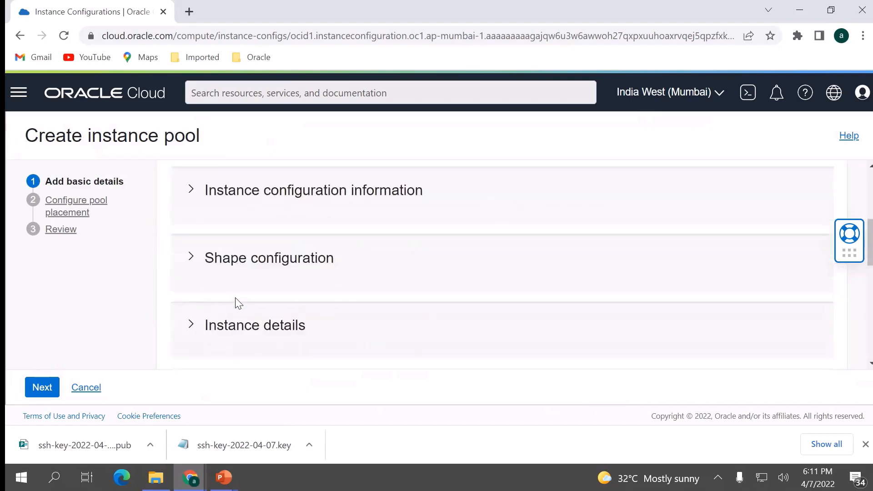
{"action": "left_click", "coordinate": [192, 191]}
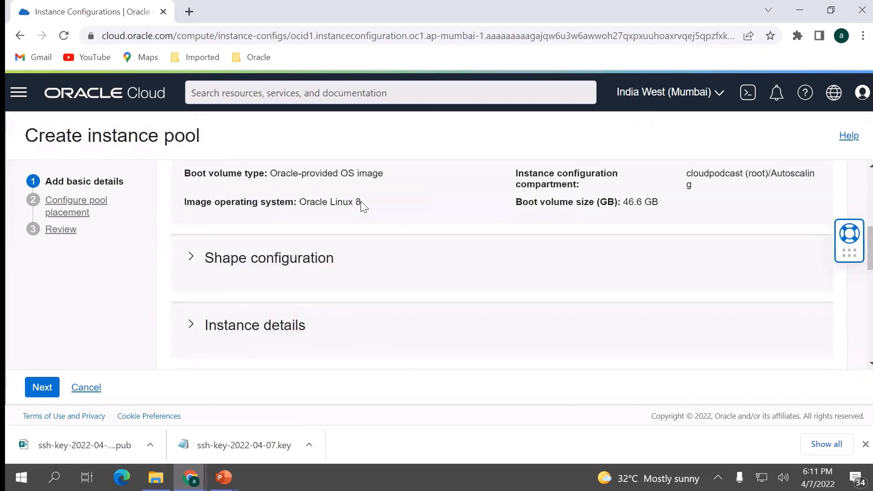
{"action": "scroll", "coordinate": [359, 202], "scroll_direction": "up", "scroll_amount": 1}
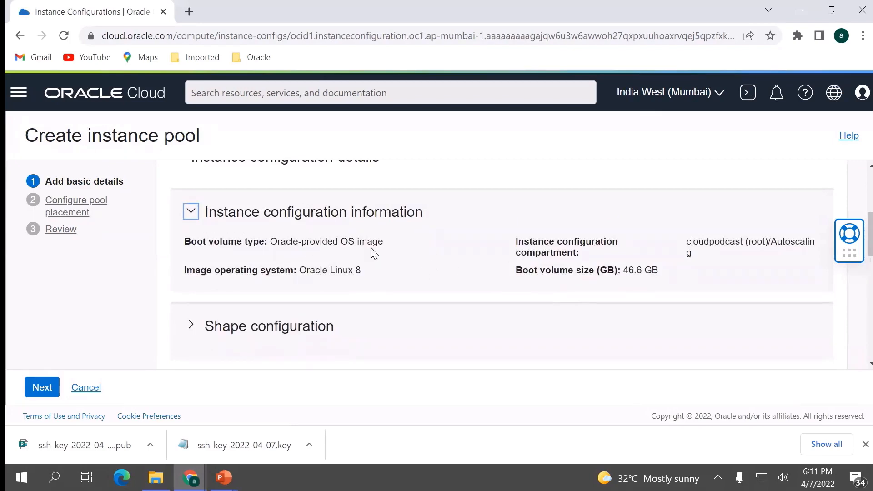
{"action": "left_click_drag", "start_coordinate": [307, 269], "coordinate": [355, 269]}
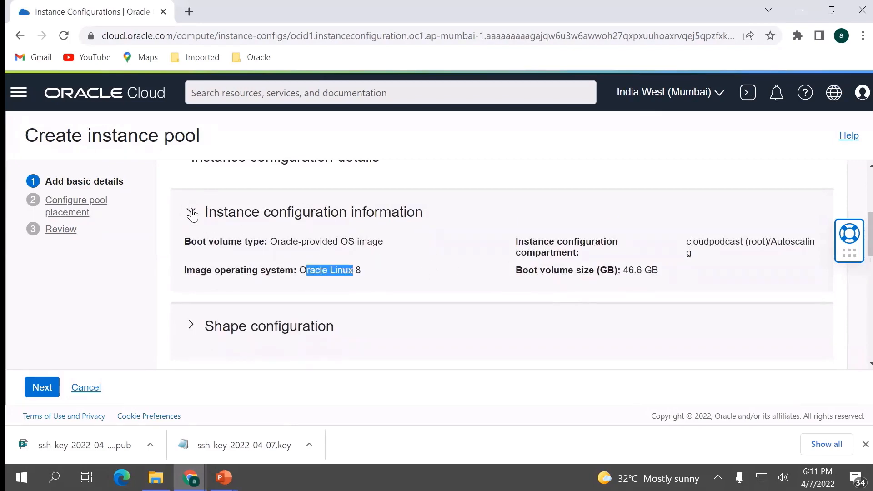
{"action": "left_click", "coordinate": [191, 211]}
{"action": "left_click", "coordinate": [191, 279]}
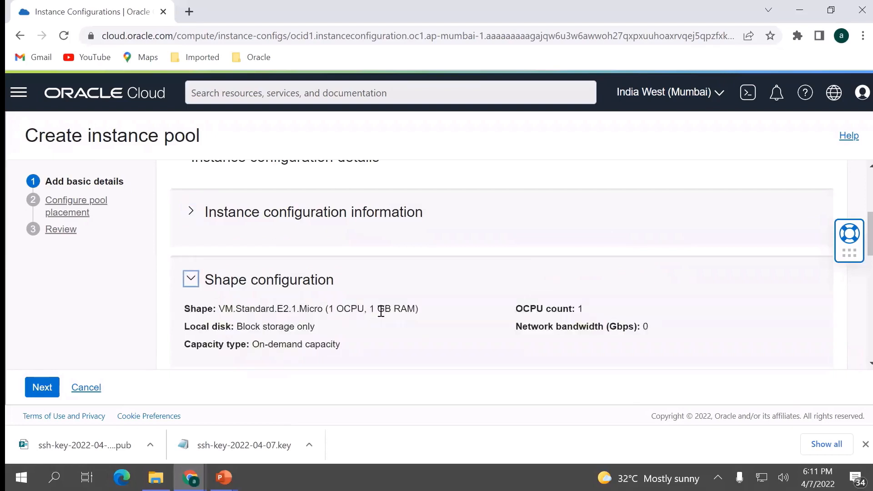
{"action": "left_click_drag", "start_coordinate": [235, 236], "coordinate": [363, 243]}
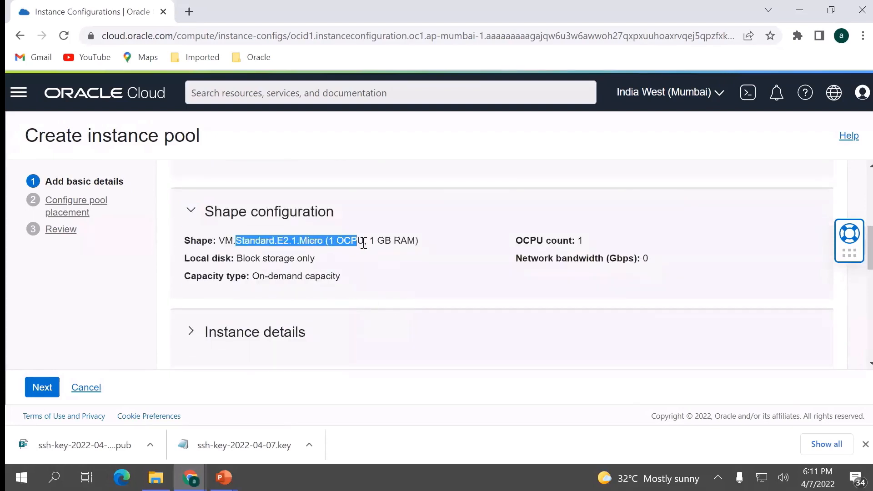
{"action": "left_click", "coordinate": [271, 249]}
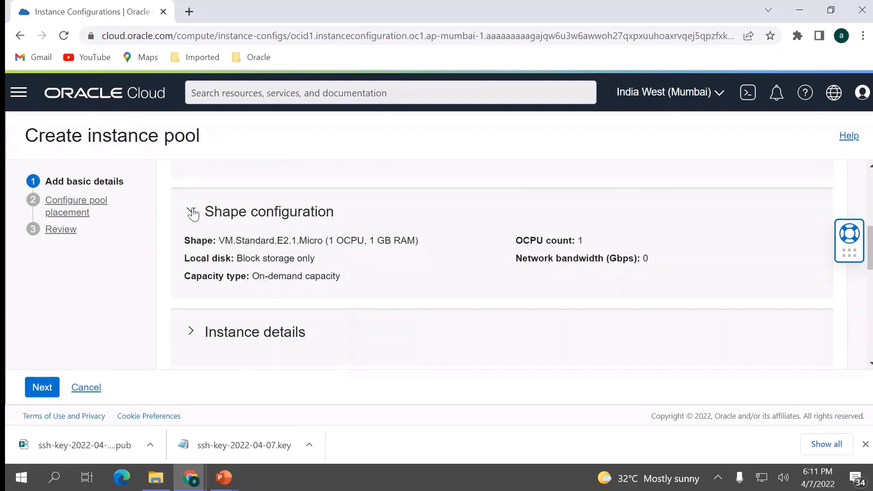
{"action": "left_click", "coordinate": [191, 212]}
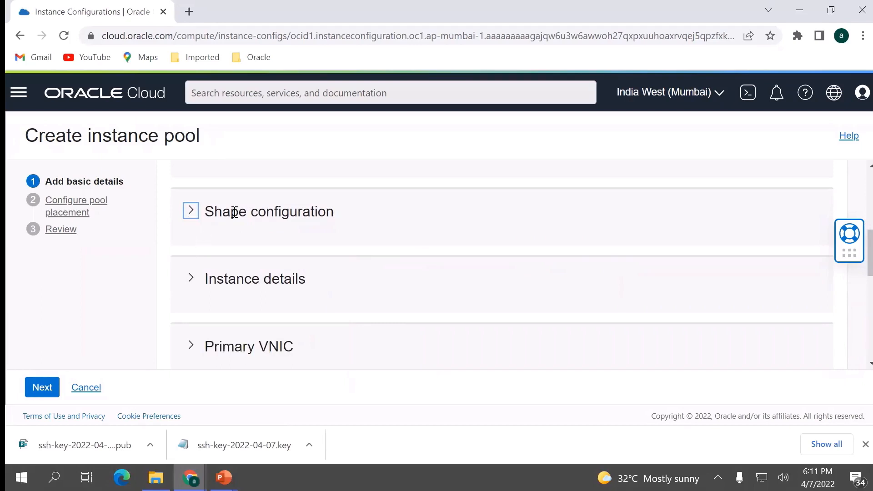
{"action": "scroll", "coordinate": [290, 262], "scroll_direction": "down", "scroll_amount": 8}
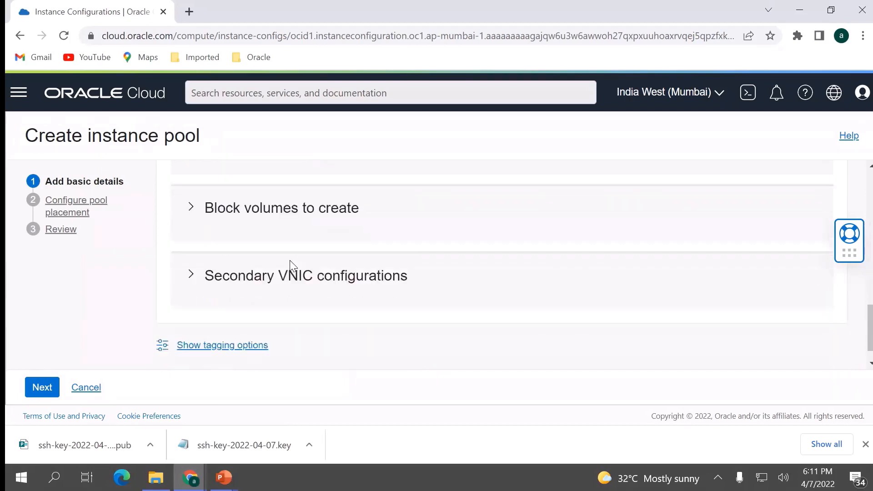
Step: Continue to the pool placement, choose AD 1 as the availability domain and leave the fault domains unselected
{"action": "left_click", "coordinate": [42, 387]}
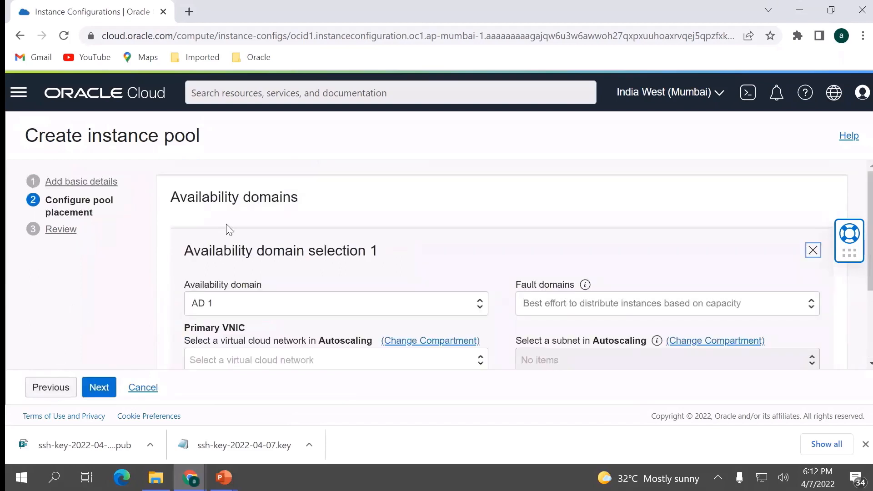
{"action": "scroll", "coordinate": [444, 290], "scroll_direction": "down", "scroll_amount": 2}
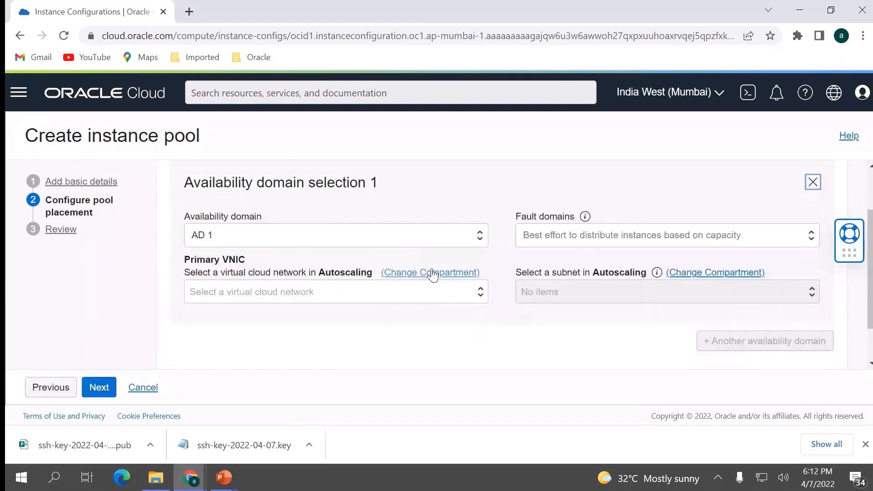
{"action": "left_click", "coordinate": [285, 242]}
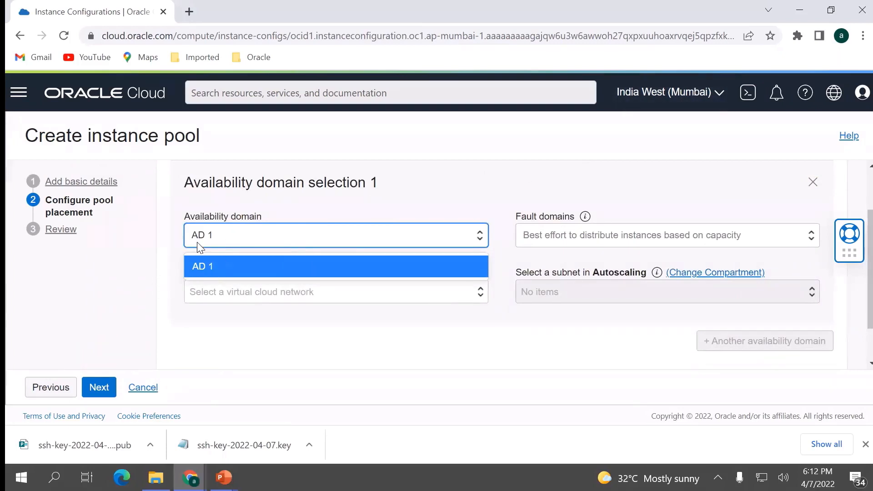
{"action": "left_click", "coordinate": [208, 264]}
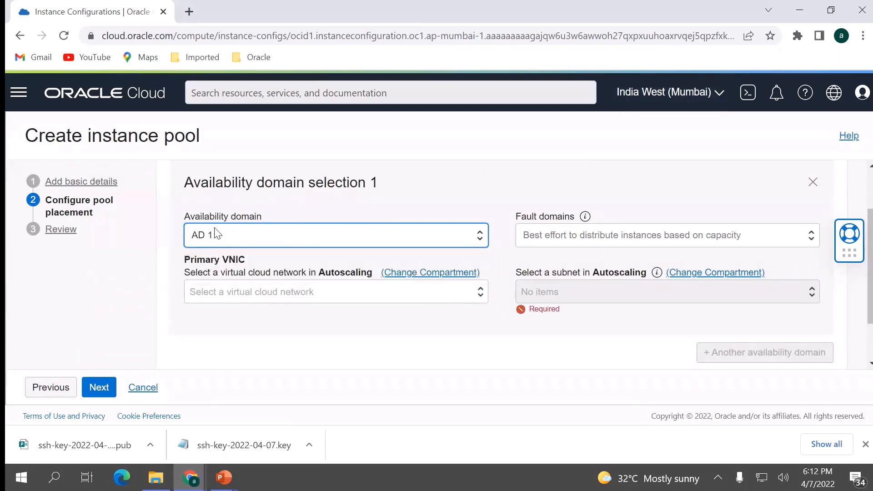
{"action": "left_click", "coordinate": [569, 234]}
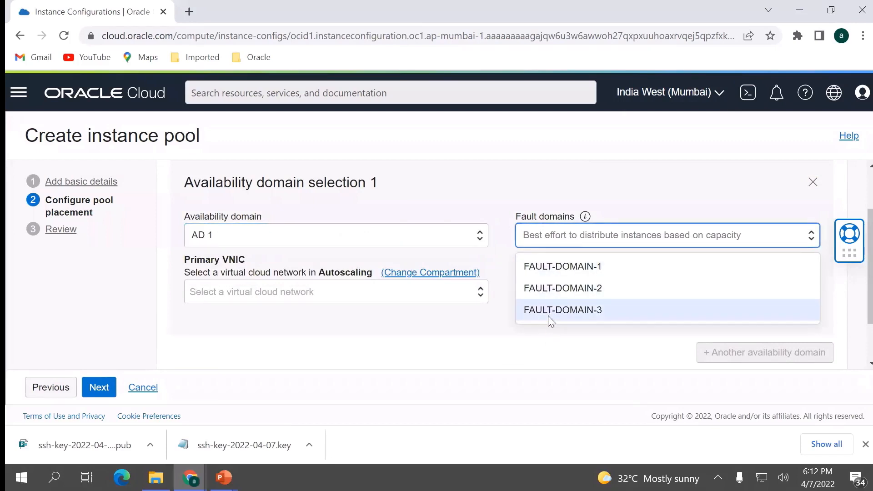
{"action": "left_click", "coordinate": [543, 191]}
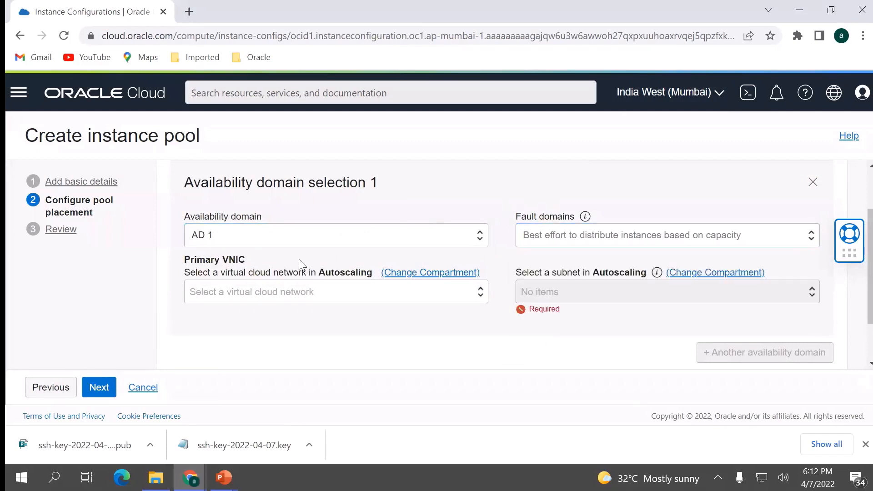
Step: Set the pool's primary VNIC to network VCN_autoscaling and subnet Public Subnet-VCN_autoscaling (regional)
{"action": "left_click", "coordinate": [307, 296]}
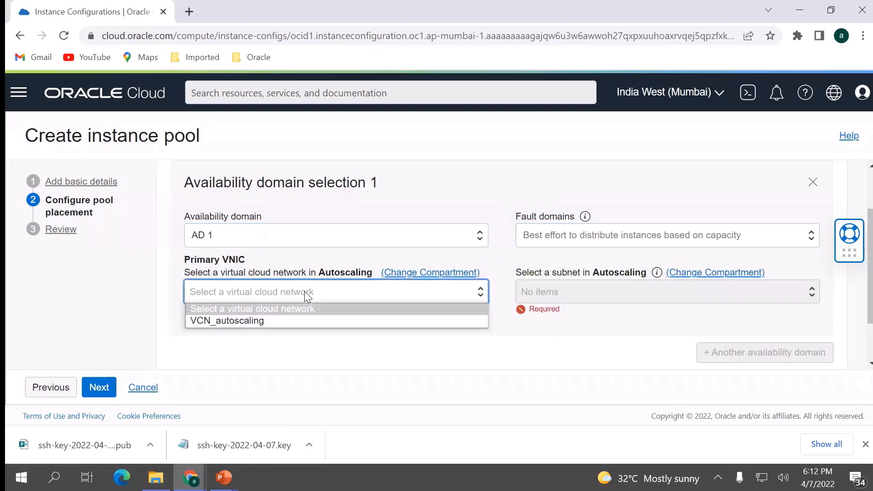
{"action": "left_click", "coordinate": [250, 322]}
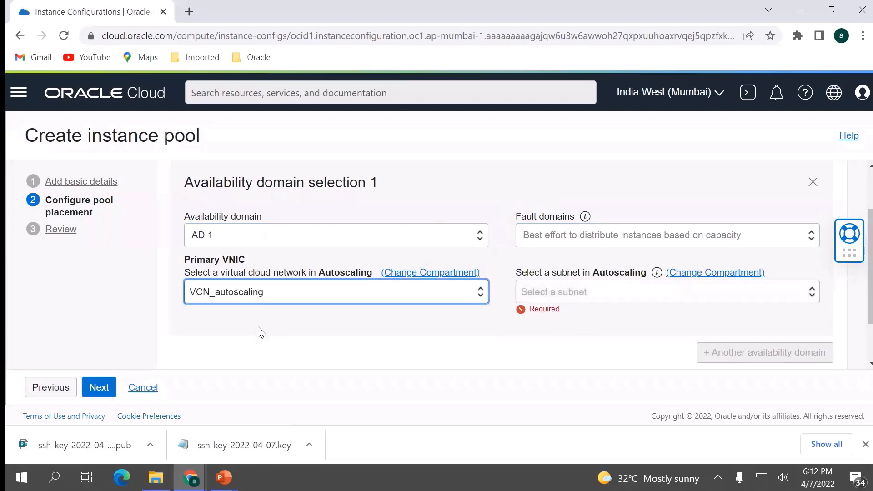
{"action": "left_click", "coordinate": [591, 294]}
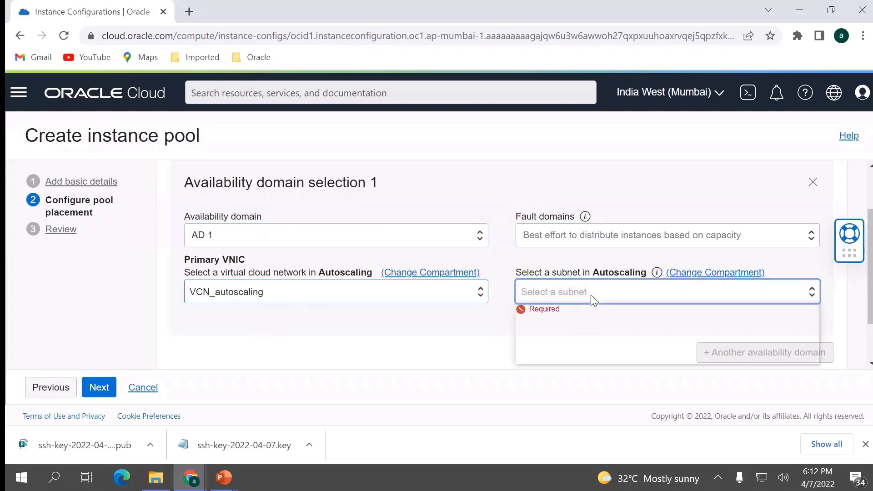
{"action": "left_click", "coordinate": [559, 357]}
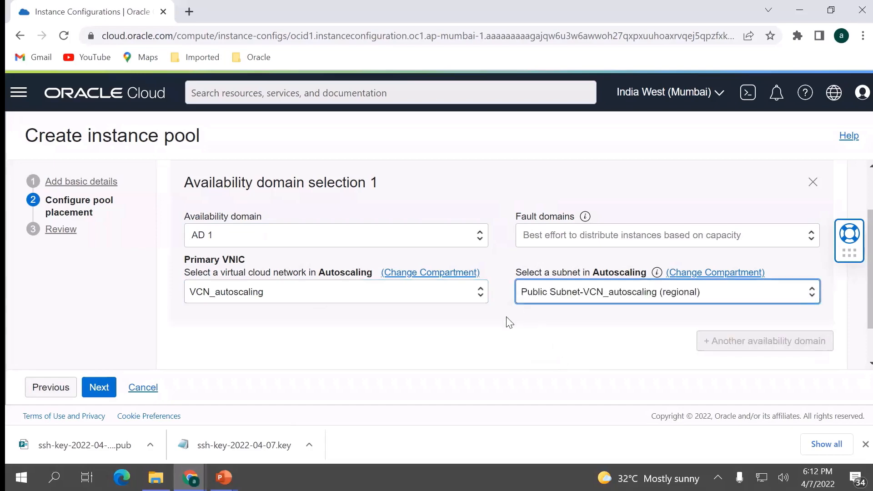
{"action": "scroll", "coordinate": [497, 321], "scroll_direction": "down", "scroll_amount": 1}
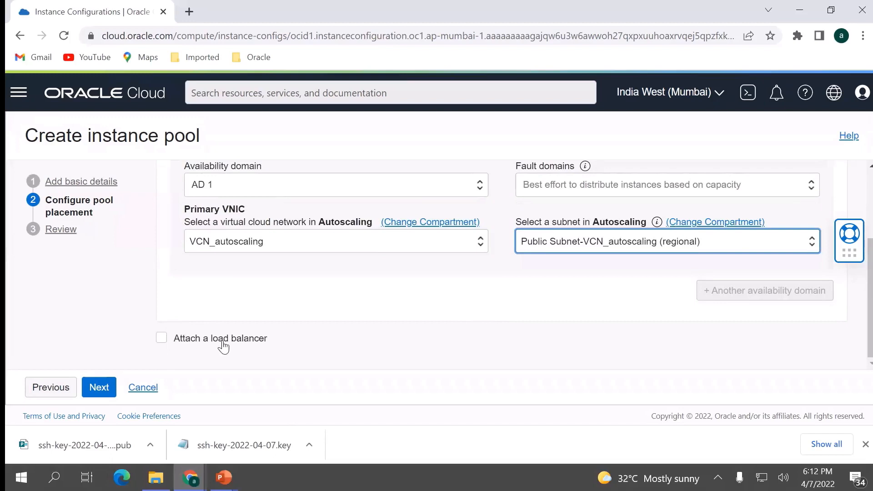
{"action": "left_click", "coordinate": [162, 341]}
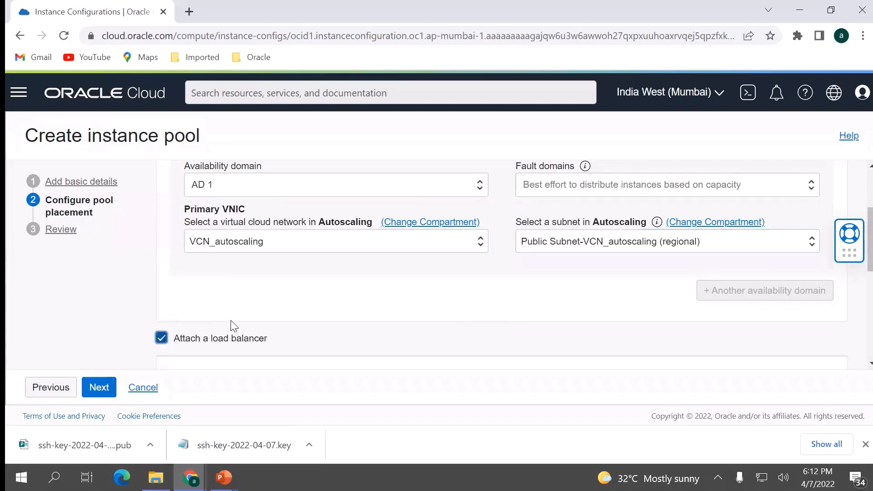
{"action": "scroll", "coordinate": [230, 326], "scroll_direction": "down", "scroll_amount": 5}
{"action": "left_click", "coordinate": [259, 214]}
{"action": "left_click", "coordinate": [218, 247]}
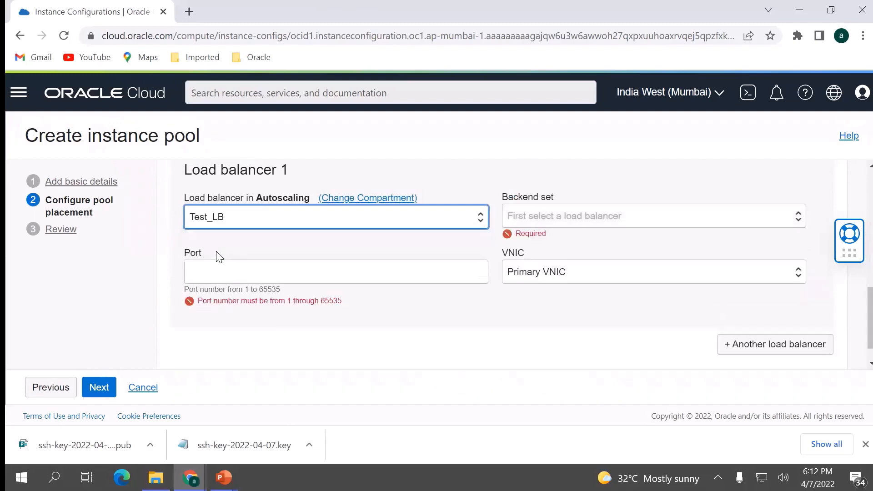
{"action": "left_click", "coordinate": [558, 216]}
{"action": "left_click", "coordinate": [543, 246]}
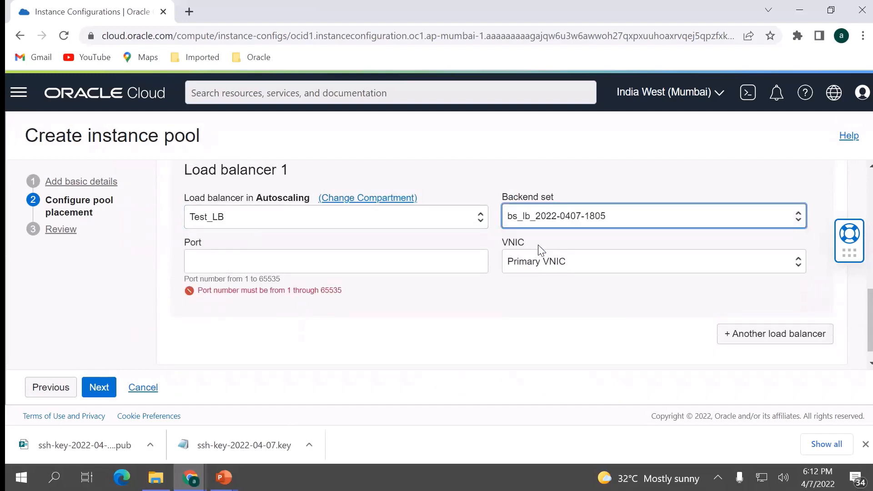
Step: Set the load balancer port to 80 and continue to the instance pool review
{"action": "left_click", "coordinate": [339, 263]}
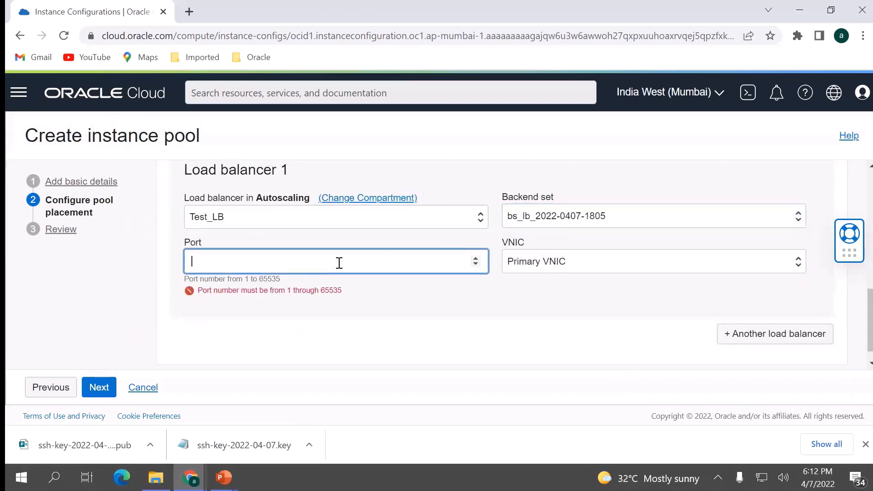
{"action": "type", "text": "80"}
{"action": "left_click", "coordinate": [358, 300]}
{"action": "scroll", "coordinate": [246, 309], "scroll_direction": "up", "scroll_amount": 3}
{"action": "scroll", "coordinate": [243, 306], "scroll_direction": "down", "scroll_amount": 3}
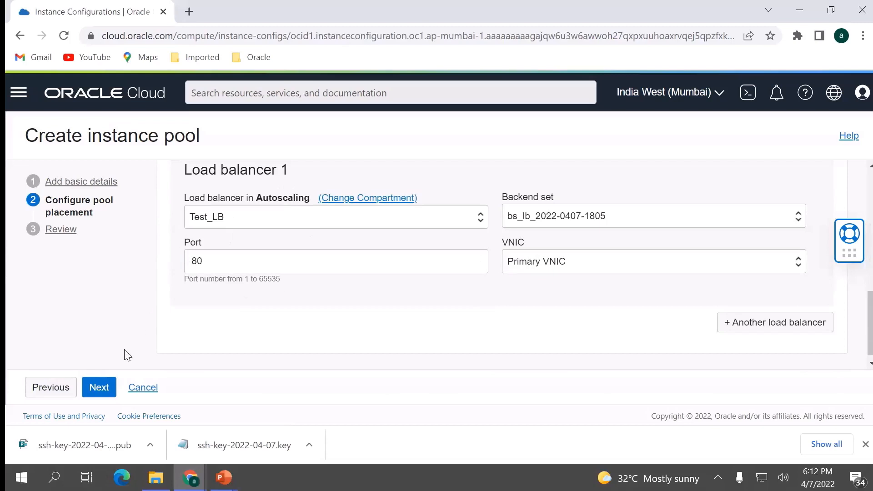
{"action": "left_click", "coordinate": [98, 388]}
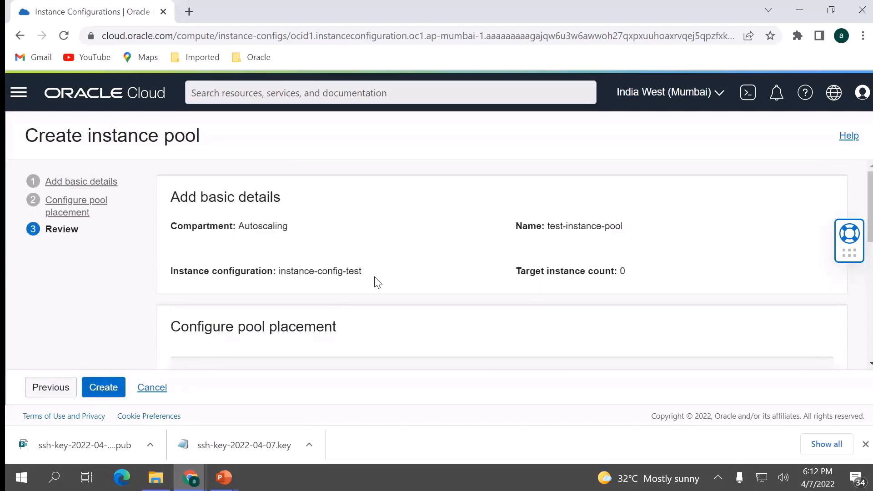
Step: Dismiss the browser's downloads bar, review the pool settings and create the instance pool
{"action": "left_click", "coordinate": [866, 445]}
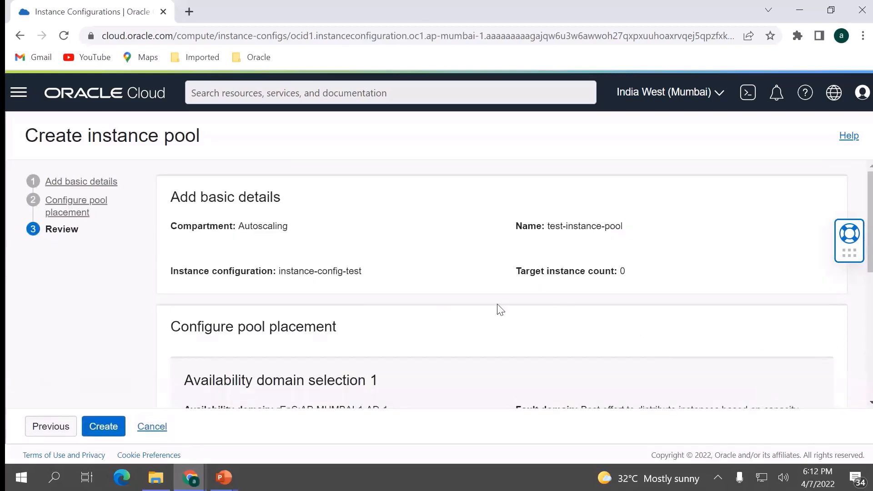
{"action": "scroll", "coordinate": [328, 248], "scroll_direction": "down", "scroll_amount": 6}
{"action": "scroll", "coordinate": [328, 245], "scroll_direction": "up", "scroll_amount": 3}
{"action": "scroll", "coordinate": [323, 248], "scroll_direction": "down", "scroll_amount": 3}
{"action": "left_click", "coordinate": [103, 427]}
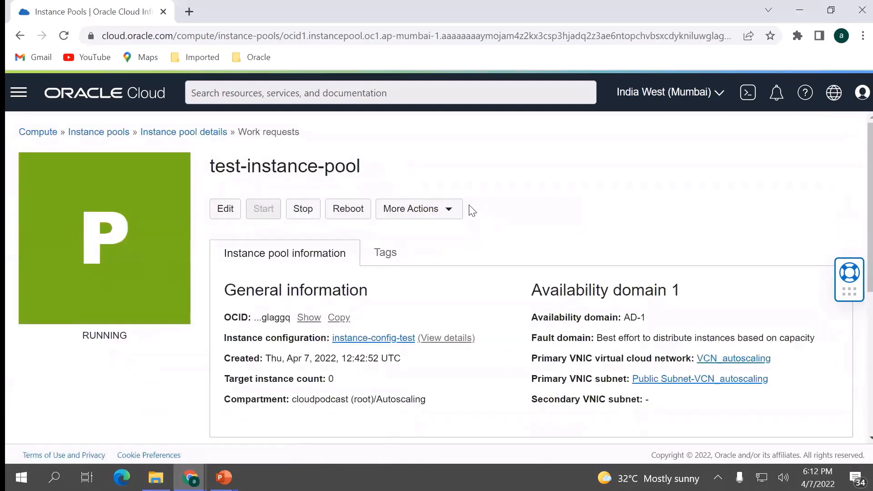
Step: Start creating an autoscaling configuration for test-instance-pool
{"action": "left_click_drag", "start_coordinate": [230, 165], "coordinate": [337, 174]}
{"action": "left_click", "coordinate": [372, 187]}
{"action": "left_click", "coordinate": [447, 214]}
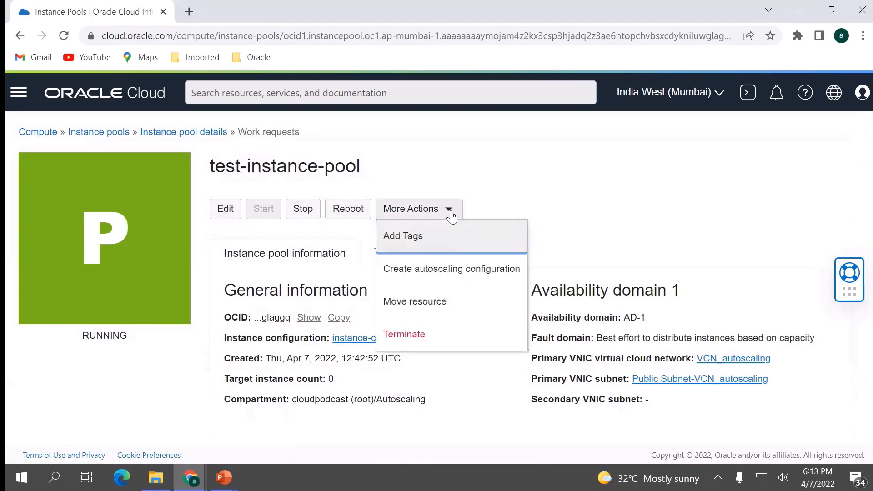
{"action": "left_click", "coordinate": [468, 273]}
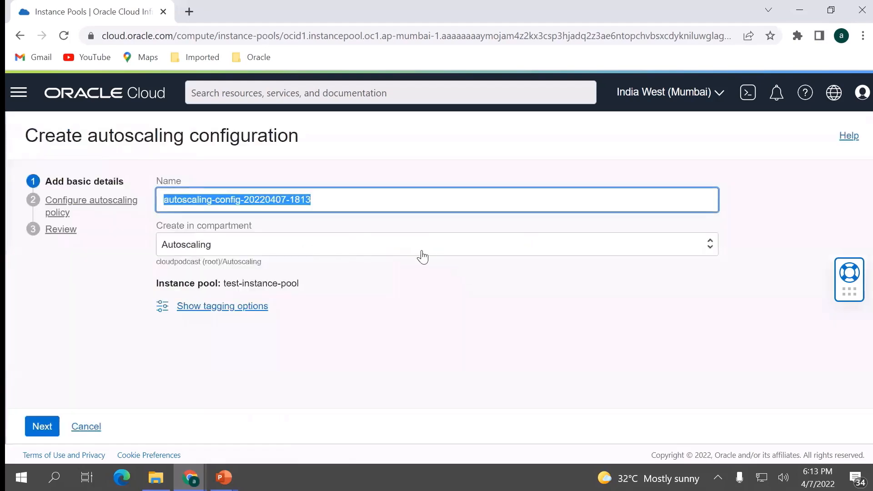
Step: Name the autoscaling configuration test-autoscaling-config and continue to the autoscaling policy settings
{"action": "left_click", "coordinate": [335, 201]}
{"action": "key", "text": "BackSpace"}
{"action": "key", "text": "BackSpace"}
{"action": "key", "text": "BackSpace"}
{"action": "key", "text": "BackSpace"}
{"action": "key", "text": "BackSpace"}
{"action": "key", "text": "BackSpace"}
{"action": "key", "text": "BackSpace"}
{"action": "key", "text": "BackSpace"}
{"action": "key", "text": "BackSpace"}
{"action": "key", "text": "BackSpace"}
{"action": "key", "text": "BackSpace"}
{"action": "key", "text": "BackSpace"}
{"action": "key", "text": "BackSpace"}
{"action": "key", "text": "BackSpace"}
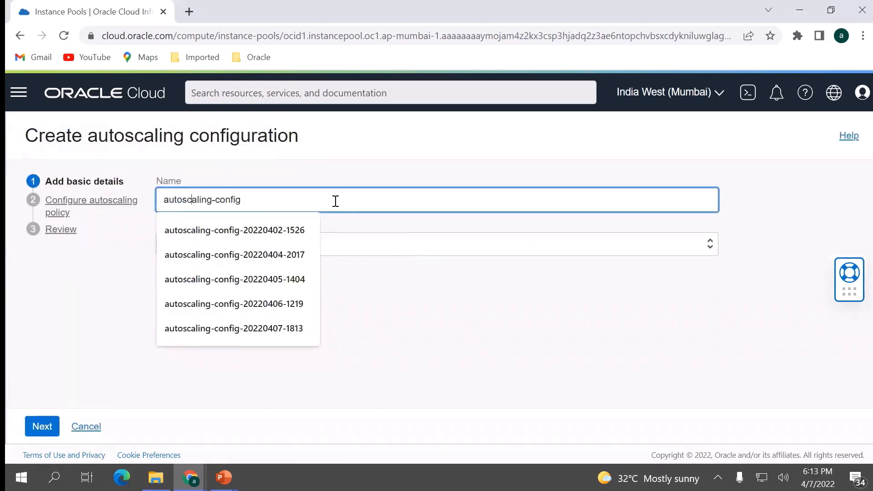
{"action": "type", "text": "test-"}
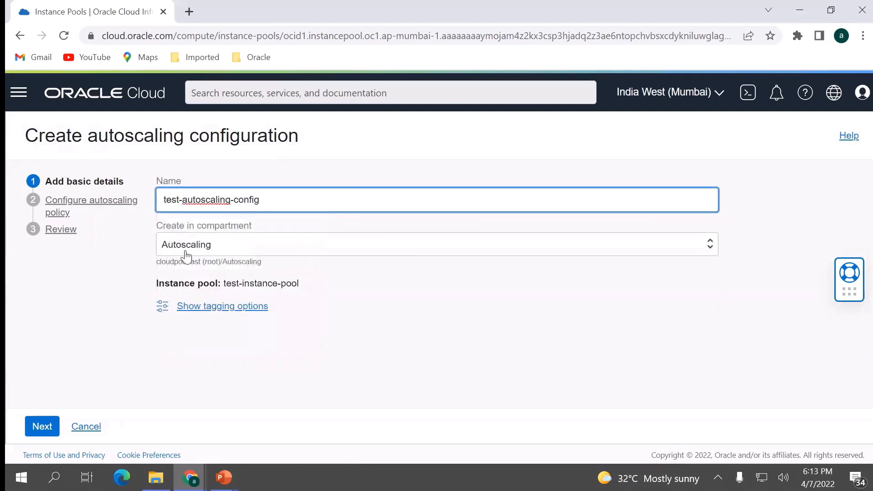
{"action": "left_click", "coordinate": [42, 426]}
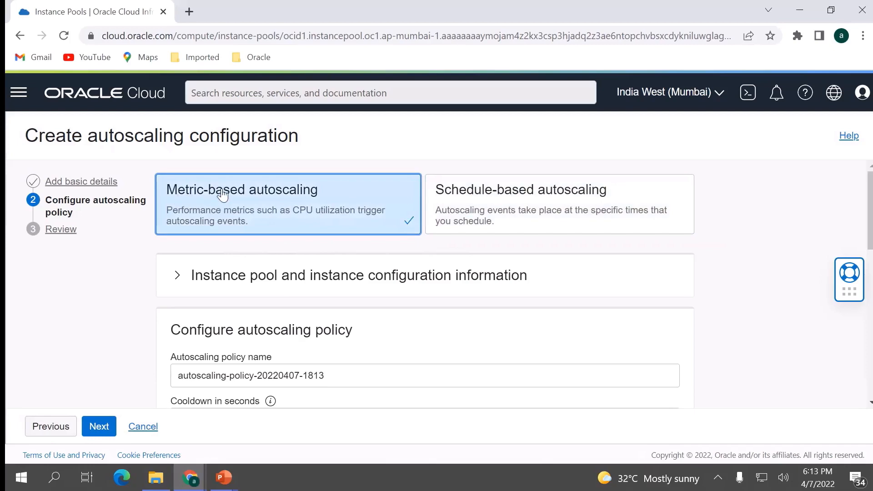
Step: Examine the metric-based autoscaling settings, including cooldown, performance metric, scale-out and scale-in rules, and scaling limits
{"action": "scroll", "coordinate": [222, 209], "scroll_direction": "down", "scroll_amount": 6}
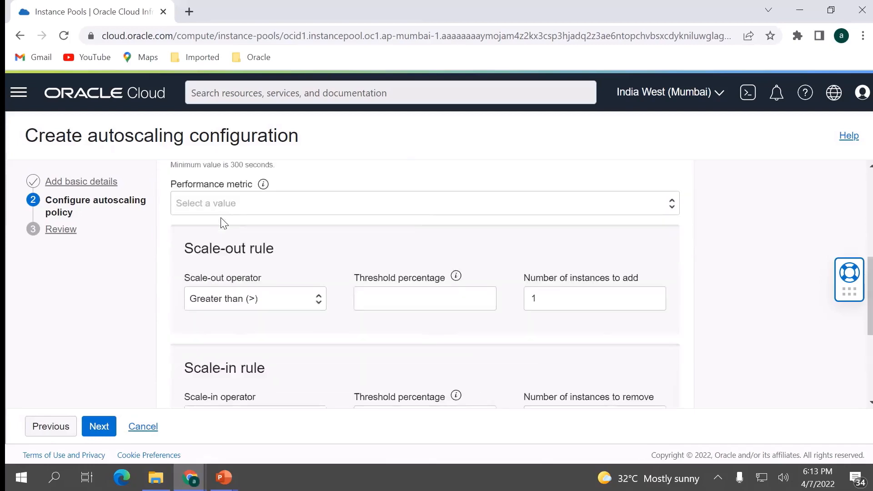
{"action": "scroll", "coordinate": [222, 223], "scroll_direction": "up", "scroll_amount": 3}
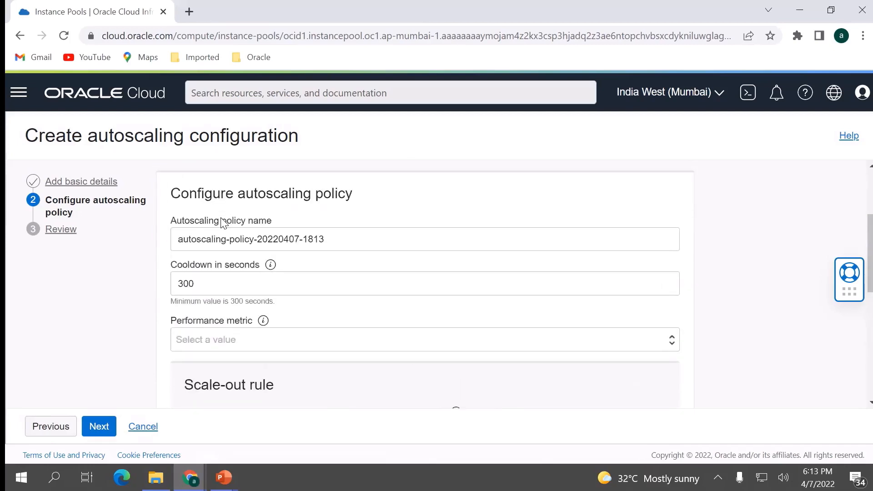
{"action": "scroll", "coordinate": [222, 223], "scroll_direction": "down", "scroll_amount": 4}
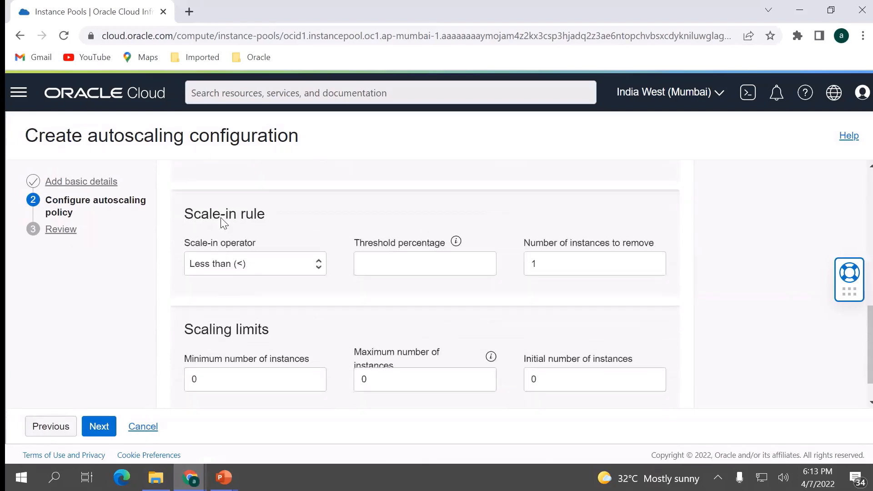
{"action": "scroll", "coordinate": [222, 222], "scroll_direction": "up", "scroll_amount": 7}
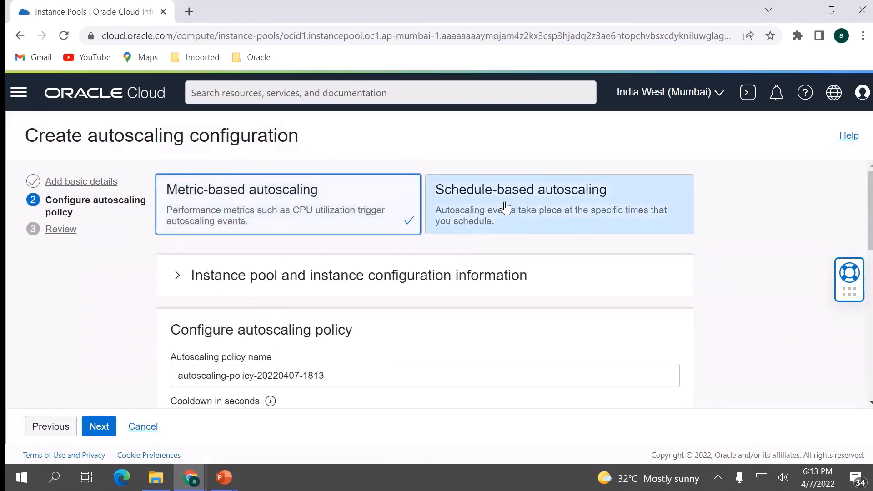
Step: Examine the schedule-based autoscaling settings, including the cron fields of the execution schedule and its quick start options
{"action": "left_click", "coordinate": [497, 219]}
{"action": "scroll", "coordinate": [370, 321], "scroll_direction": "down", "scroll_amount": 1}
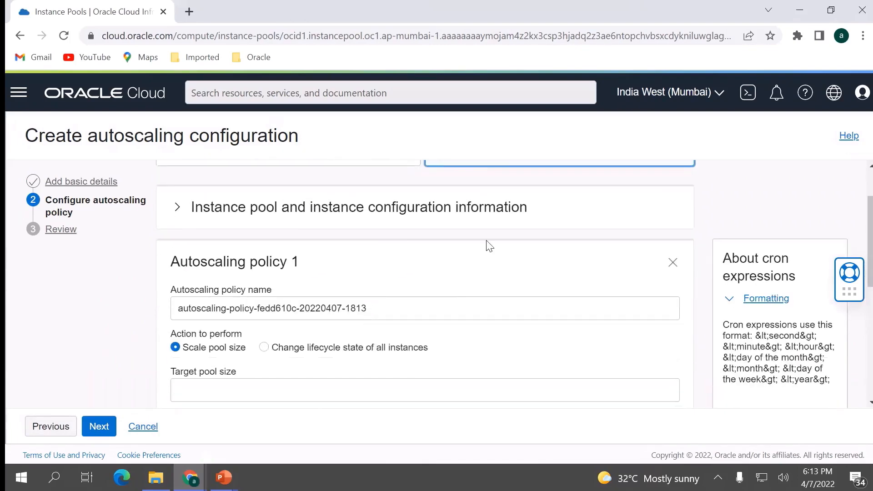
{"action": "scroll", "coordinate": [500, 255], "scroll_direction": "up", "scroll_amount": 1}
{"action": "scroll", "coordinate": [342, 289], "scroll_direction": "down", "scroll_amount": 2}
{"action": "scroll", "coordinate": [342, 289], "scroll_direction": "down", "scroll_amount": 3}
{"action": "left_click", "coordinate": [203, 360]}
{"action": "scroll", "coordinate": [253, 306], "scroll_direction": "down", "scroll_amount": 1}
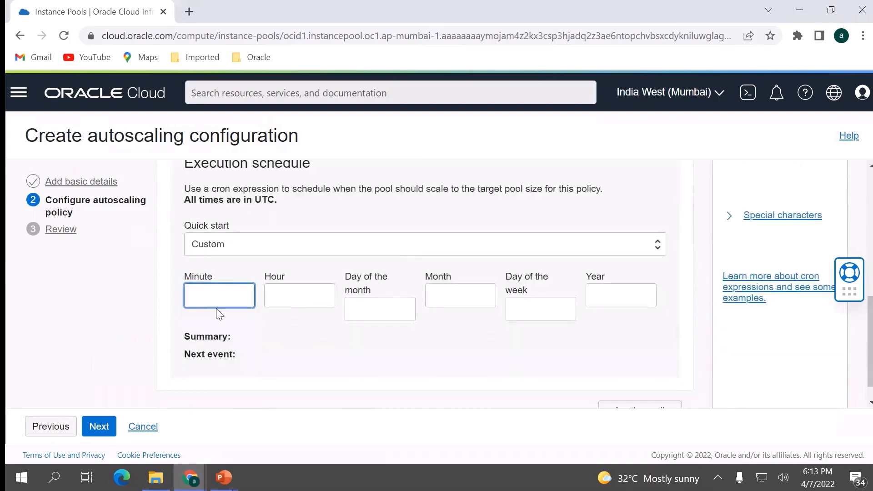
{"action": "left_click", "coordinate": [305, 297]}
{"action": "left_click", "coordinate": [404, 314]}
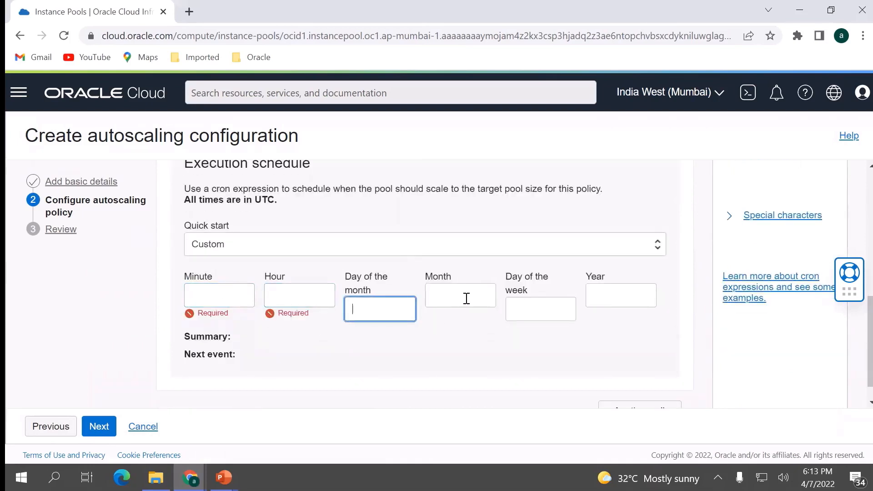
{"action": "left_click", "coordinate": [466, 296]}
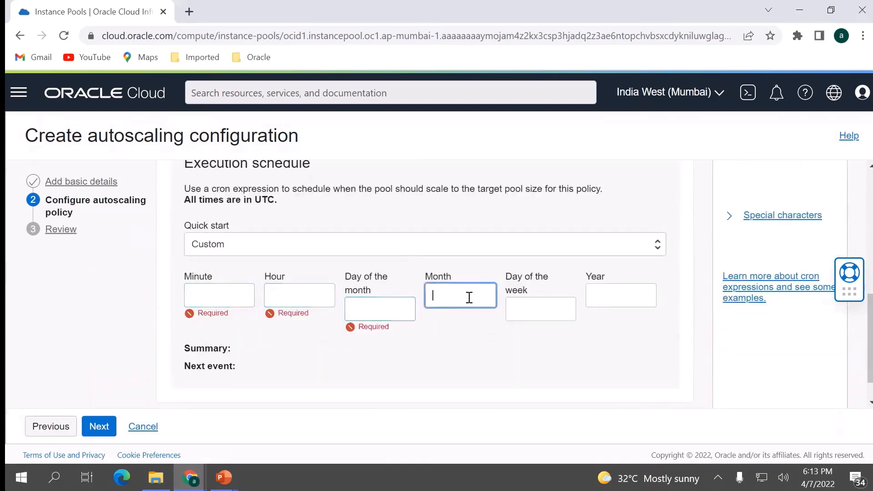
{"action": "left_click", "coordinate": [302, 240]}
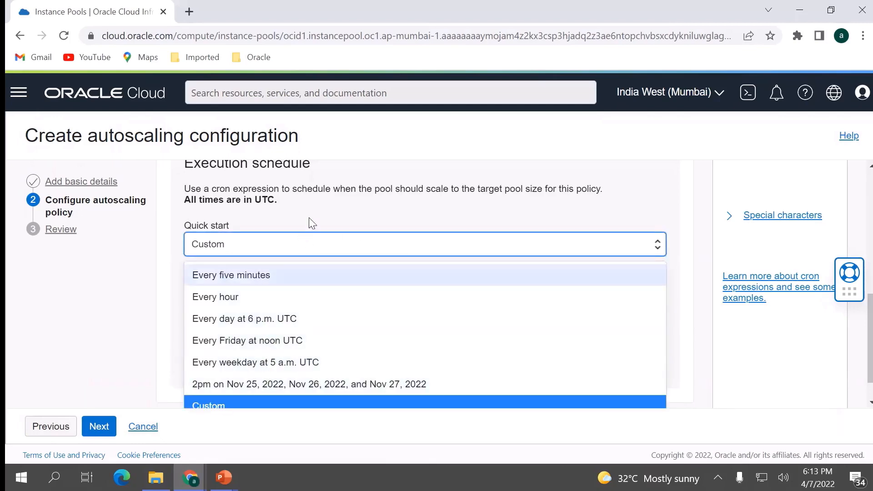
{"action": "left_click", "coordinate": [328, 212]}
{"action": "scroll", "coordinate": [324, 237], "scroll_direction": "up", "scroll_amount": 10}
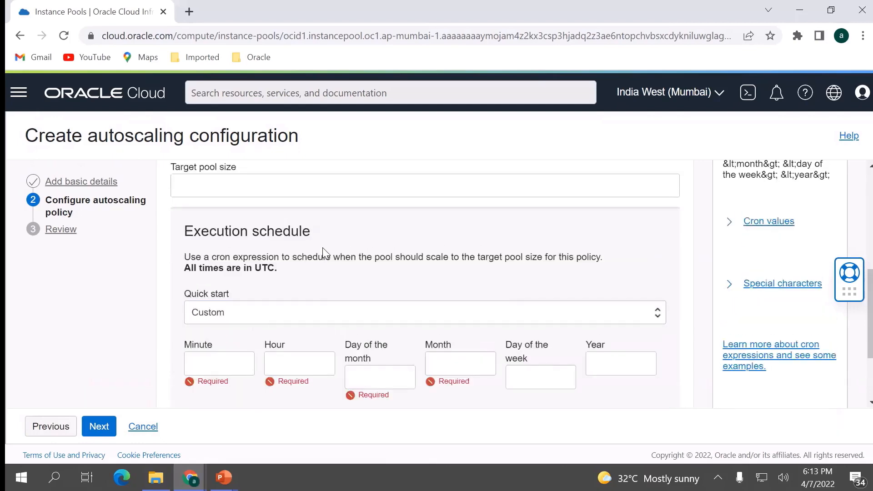
Step: Choose metric-based autoscaling and name the policy test-autoscaling-policy
{"action": "left_click", "coordinate": [269, 194]}
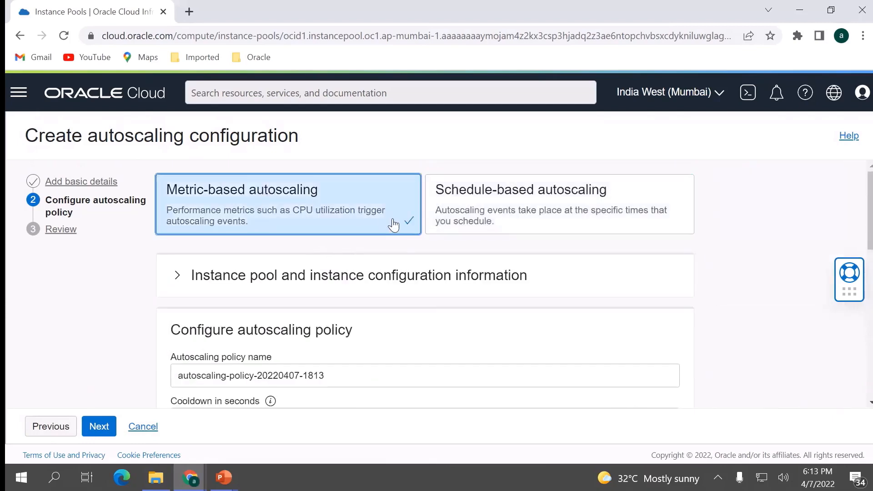
{"action": "scroll", "coordinate": [357, 257], "scroll_direction": "down", "scroll_amount": 3}
{"action": "left_click_drag", "start_coordinate": [351, 241], "coordinate": [259, 240]}
{"action": "key", "text": "BackSpace"}
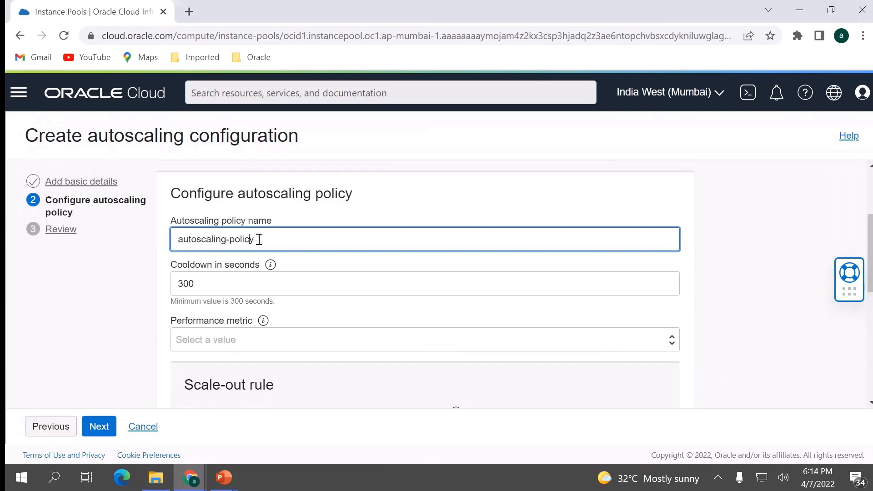
{"action": "key", "text": "Home"}
{"action": "type", "text": "test-"}
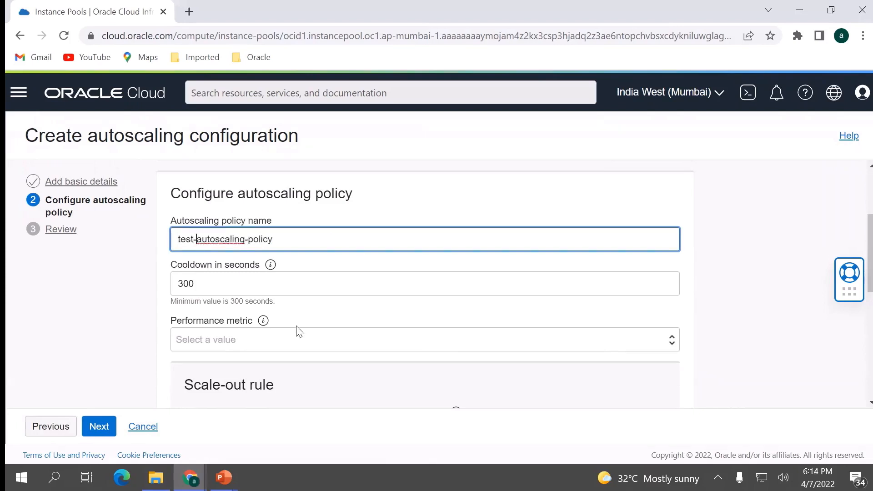
Step: Set the performance metric to CPU utilization and make the scale-out rule trigger at greater than a 10 percent threshold
{"action": "scroll", "coordinate": [298, 266], "scroll_direction": "down", "scroll_amount": 1}
{"action": "left_click", "coordinate": [262, 273]}
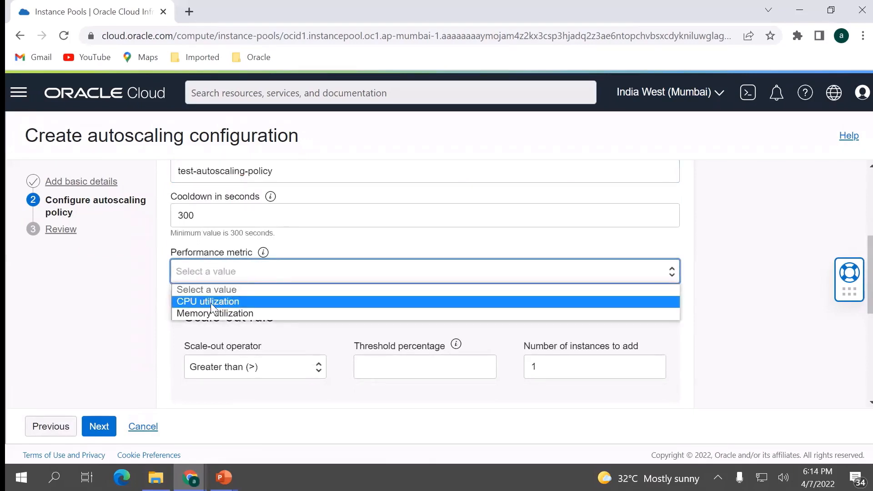
{"action": "left_click", "coordinate": [248, 303]}
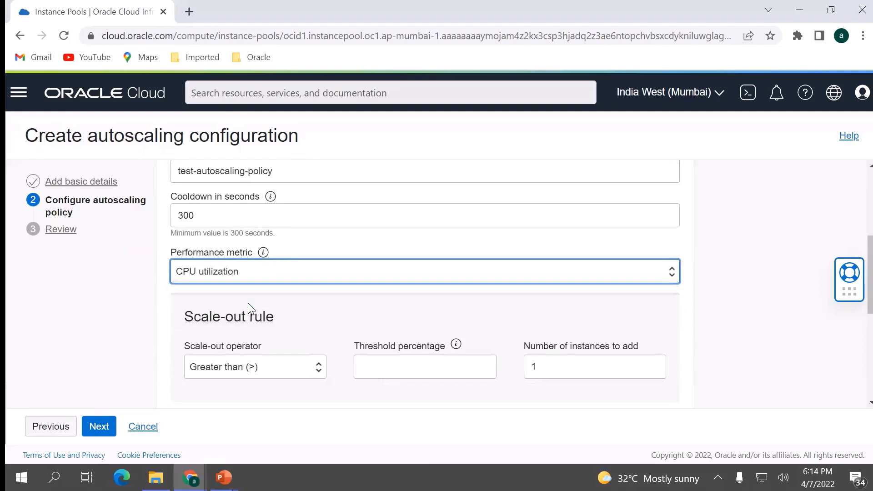
{"action": "scroll", "coordinate": [391, 293], "scroll_direction": "down", "scroll_amount": 1}
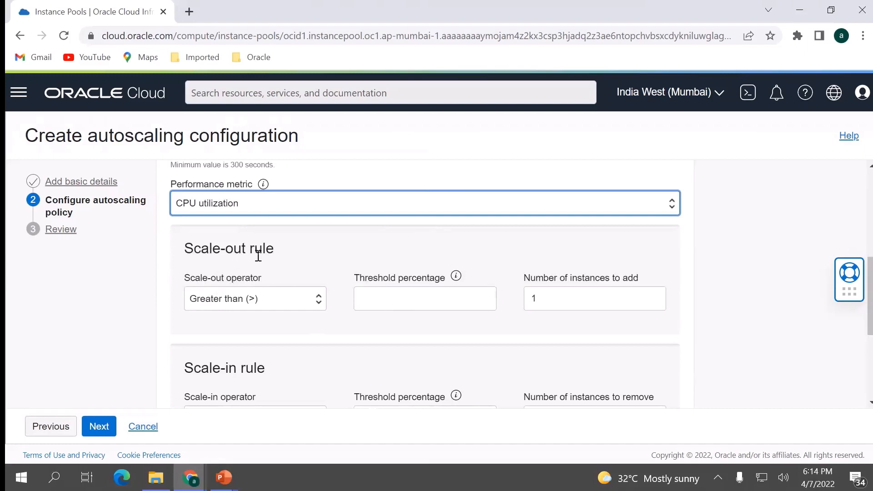
{"action": "left_click", "coordinate": [245, 304]}
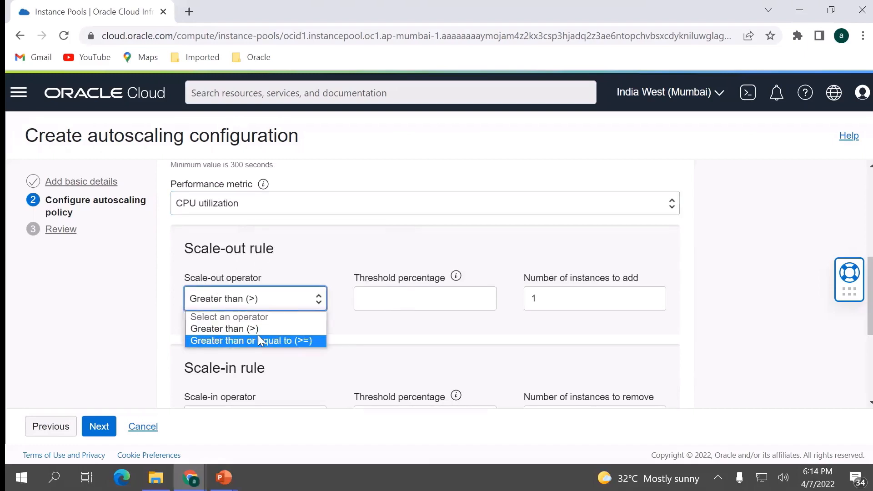
{"action": "left_click", "coordinate": [241, 329]}
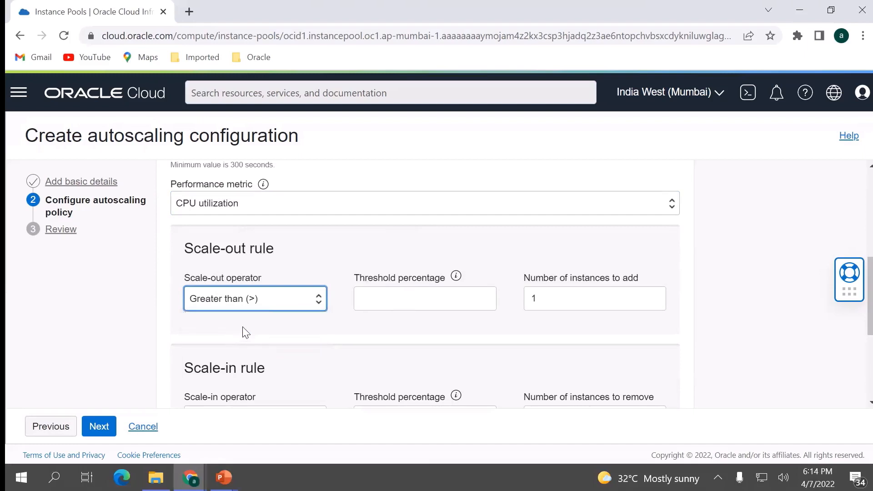
{"action": "left_click", "coordinate": [401, 299]}
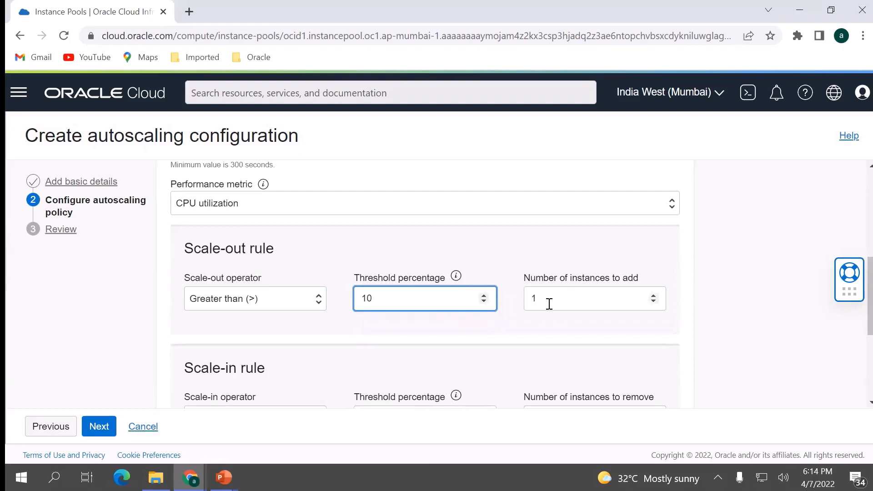
Step: Set the scale-in rule to the less than operator with a threshold percentage of 5
{"action": "scroll", "coordinate": [549, 304], "scroll_direction": "down", "scroll_amount": 1}
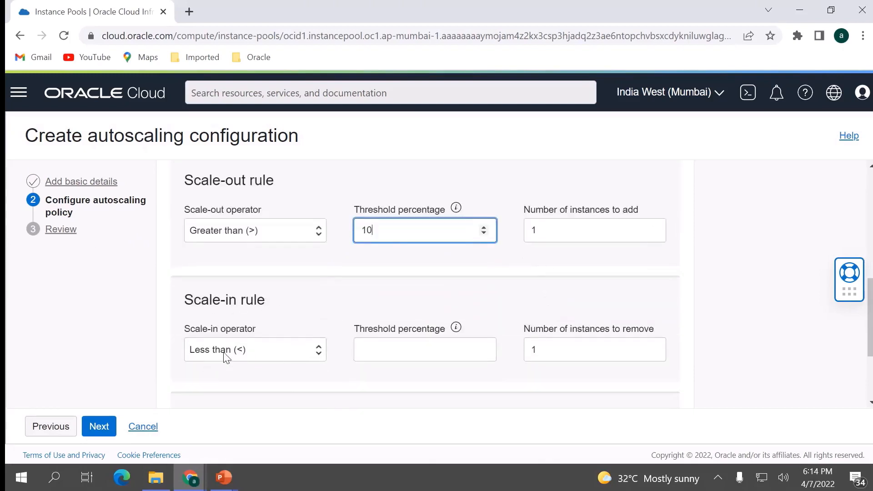
{"action": "left_click", "coordinate": [263, 352]}
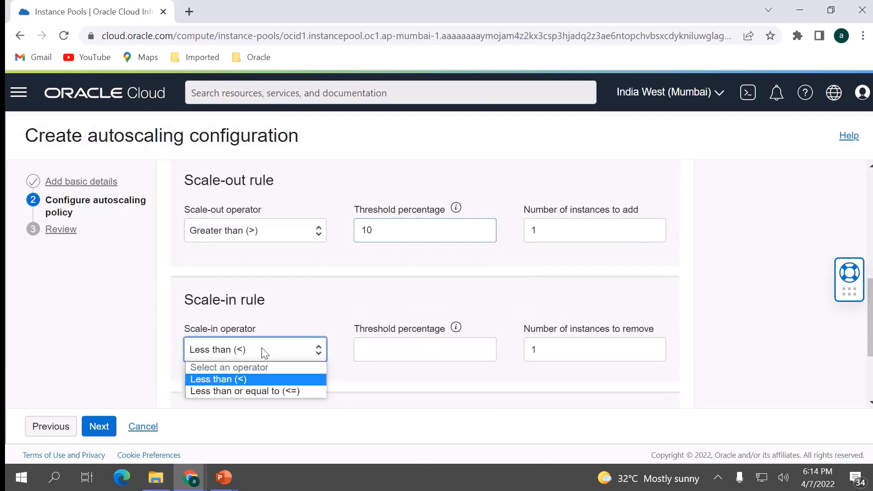
{"action": "left_click", "coordinate": [263, 352]}
{"action": "left_click", "coordinate": [427, 351]}
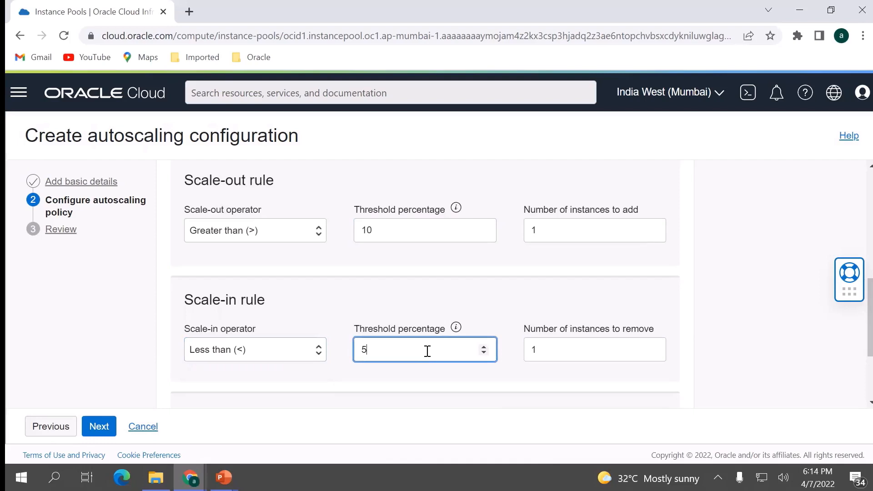
{"action": "left_click", "coordinate": [462, 305]}
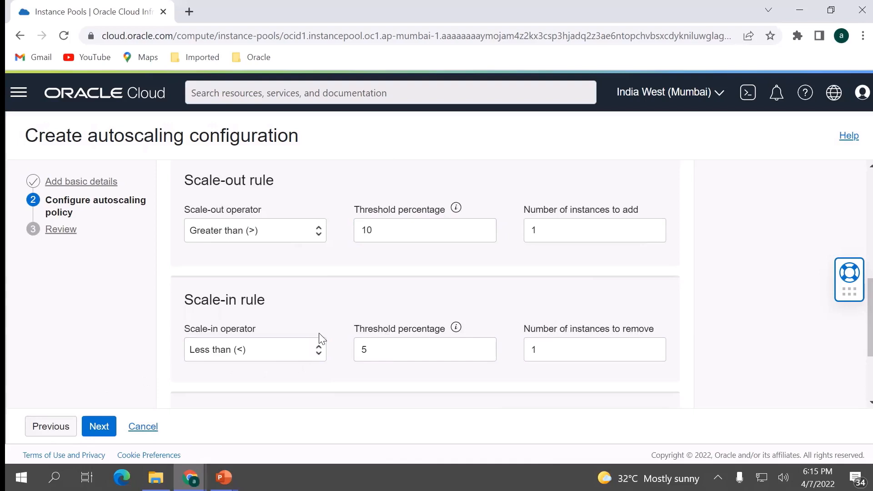
Step: Set the scaling limits to a minimum of 1, a maximum of 2 and an initial number of 1 instance
{"action": "scroll", "coordinate": [321, 339], "scroll_direction": "down", "scroll_amount": 3}
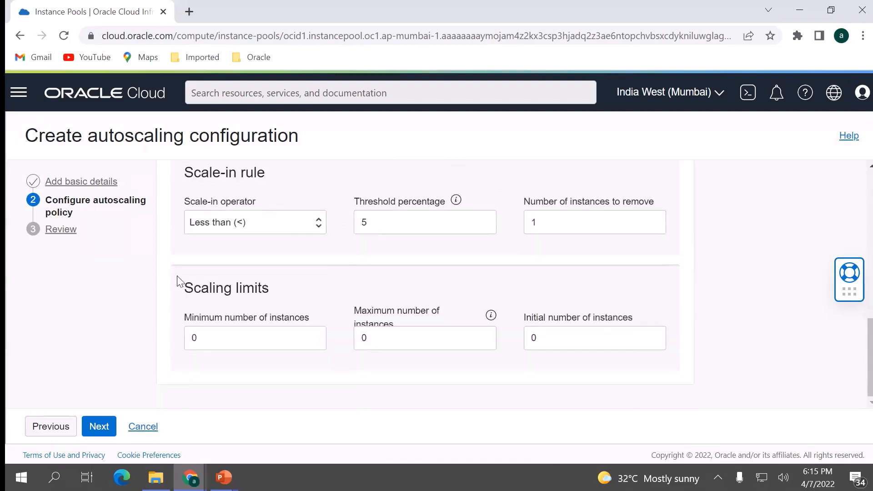
{"action": "left_click", "coordinate": [203, 338]}
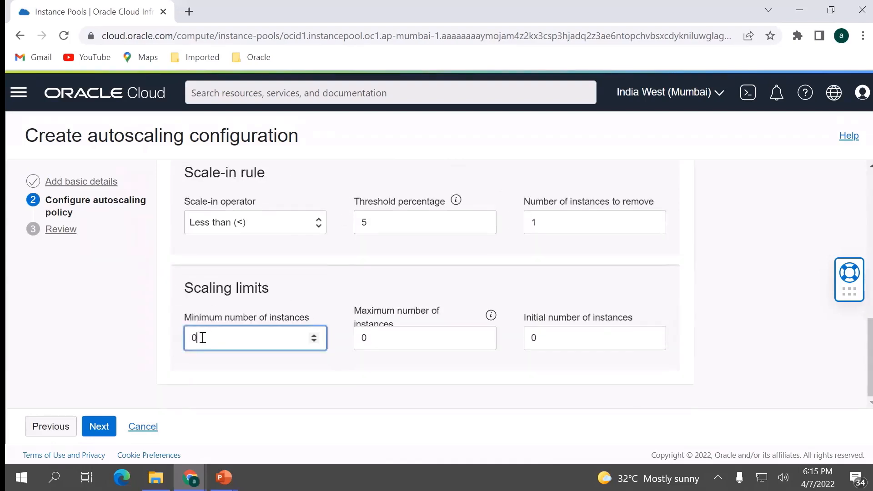
{"action": "key", "text": "BackSpace"}
{"action": "type", "text": "1"}
{"action": "left_click", "coordinate": [386, 340]}
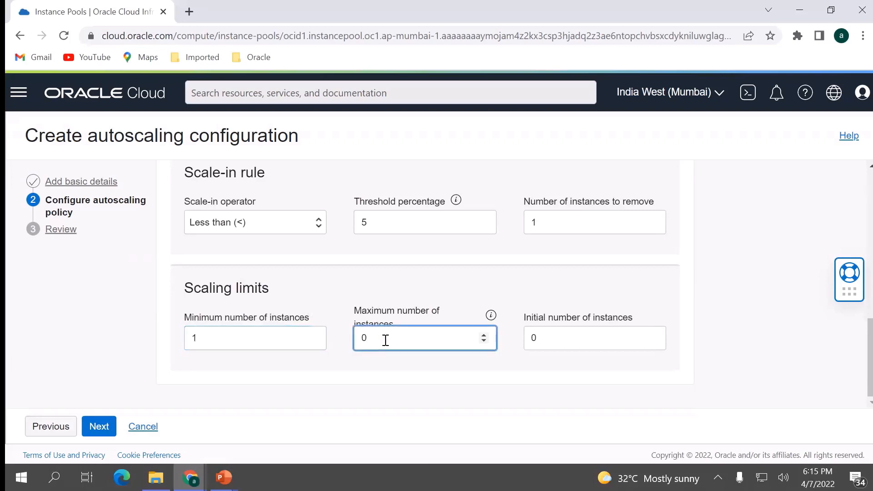
{"action": "key", "text": "BackSpace"}
{"action": "type", "text": "2"}
{"action": "left_click", "coordinate": [558, 338]}
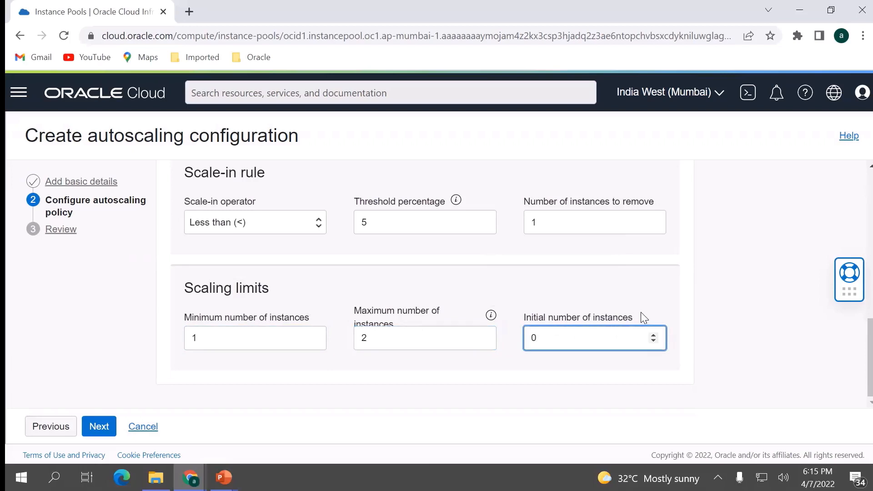
{"action": "key", "text": "BackSpace"}
{"action": "type", "text": "1"}
Step: Review the basic and policy details of test-autoscaling-config and create the autoscaling configuration
{"action": "left_click", "coordinate": [98, 428]}
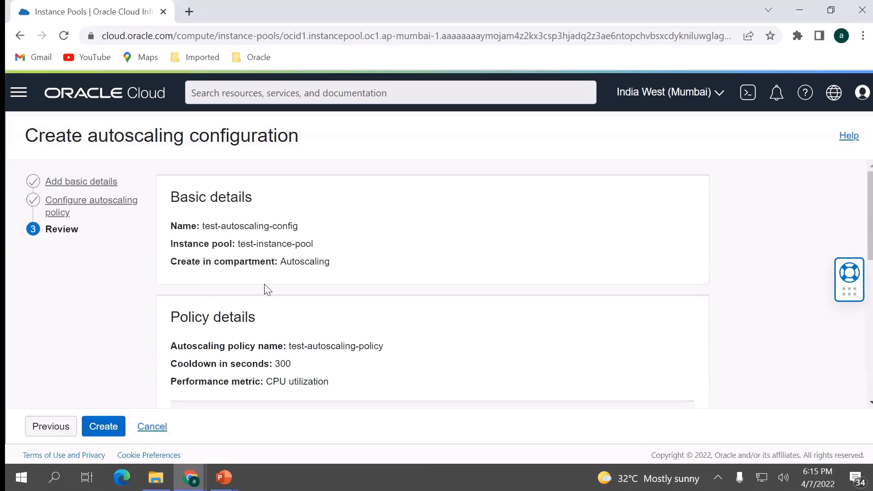
{"action": "scroll", "coordinate": [282, 294], "scroll_direction": "down", "scroll_amount": 6}
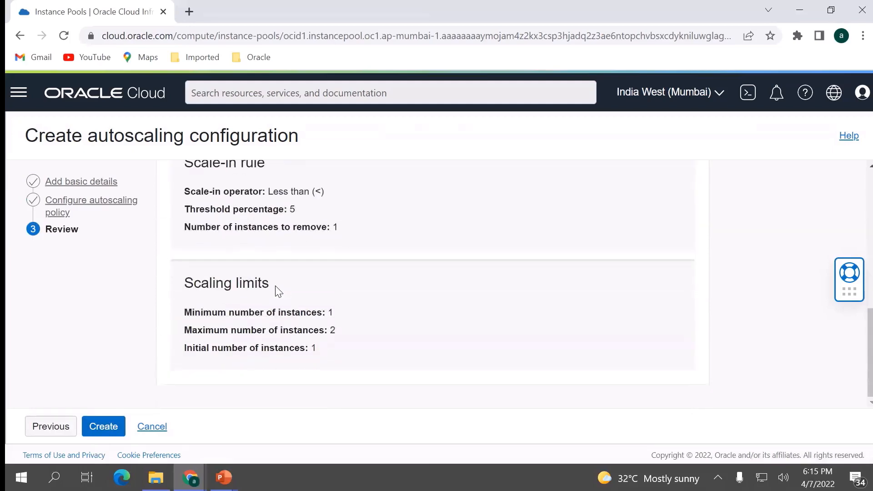
{"action": "left_click", "coordinate": [102, 430]}
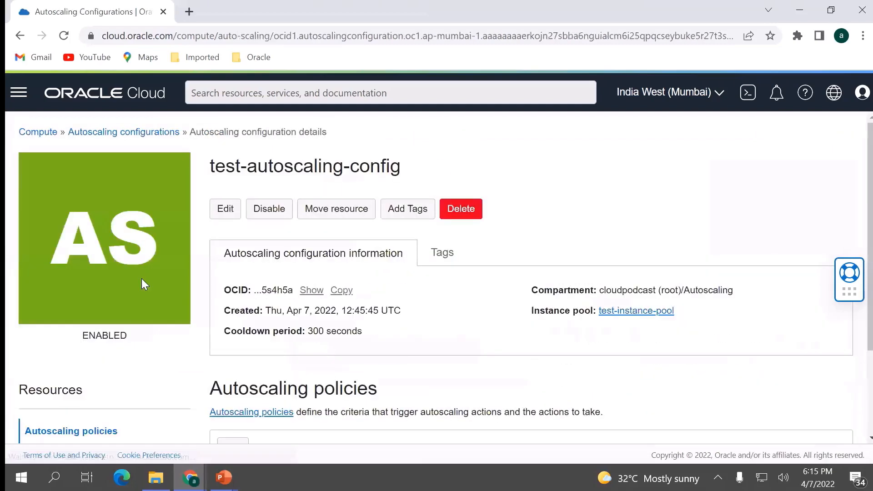
Step: Check the attached instances of test-instance-pool and the list of compute instances in the Autoscaling compartment
{"action": "left_click", "coordinate": [32, 131]}
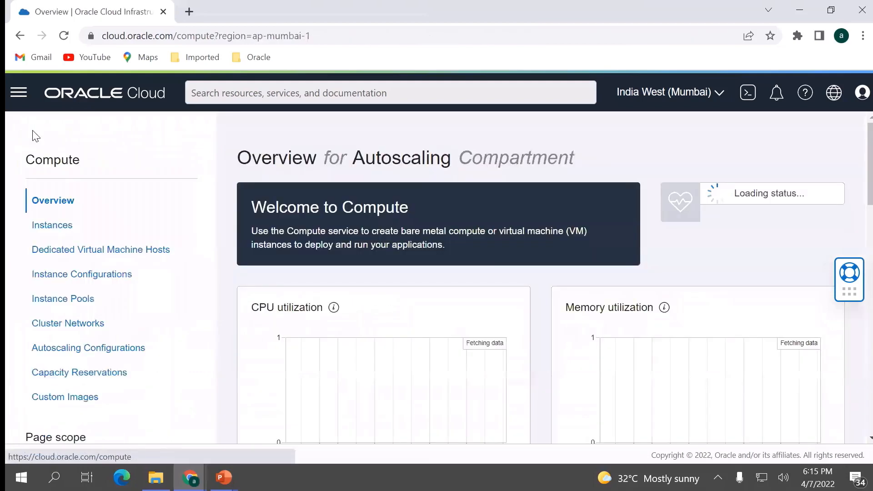
{"action": "left_click", "coordinate": [64, 299]}
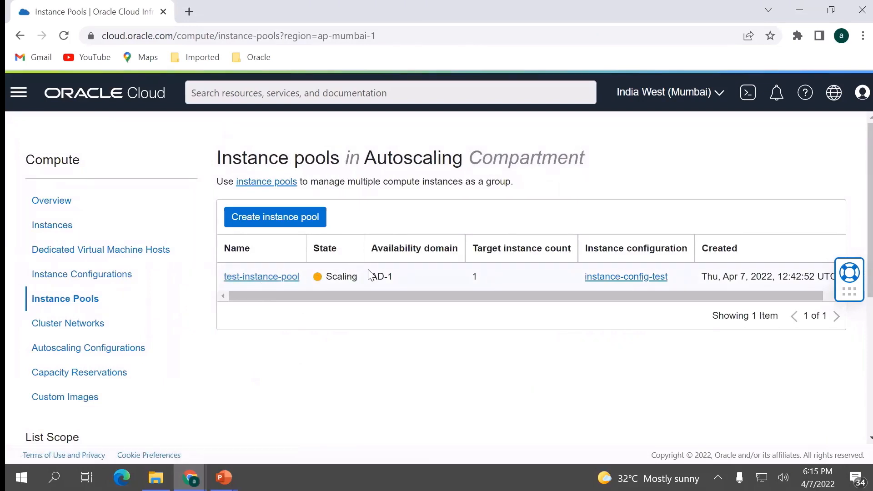
{"action": "left_click", "coordinate": [244, 278]}
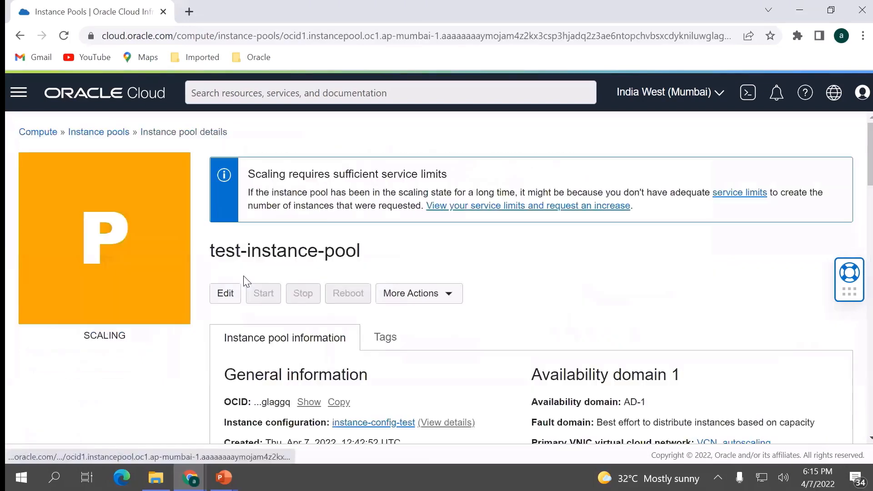
{"action": "scroll", "coordinate": [169, 312], "scroll_direction": "down", "scroll_amount": 6}
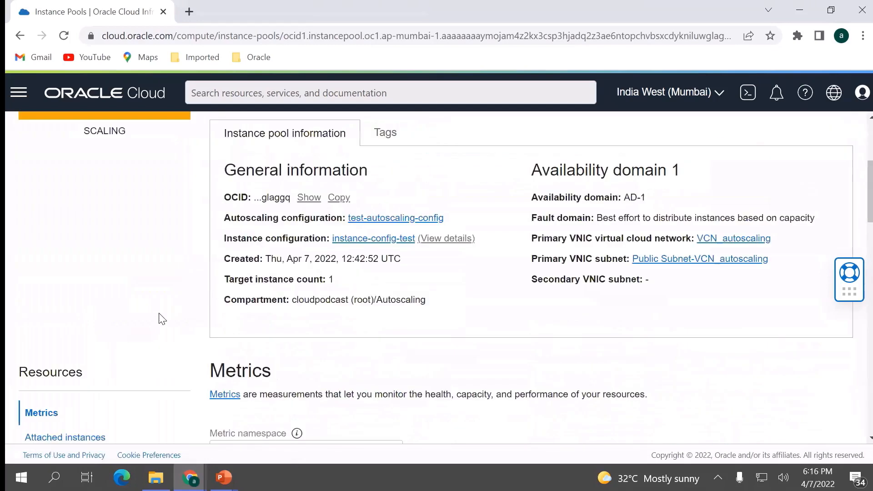
{"action": "left_click", "coordinate": [64, 301]}
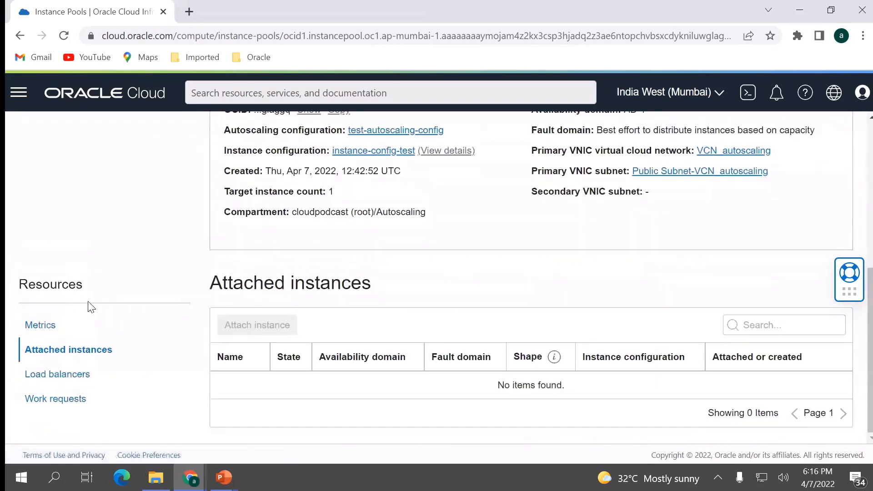
{"action": "scroll", "coordinate": [223, 291], "scroll_direction": "up", "scroll_amount": 8}
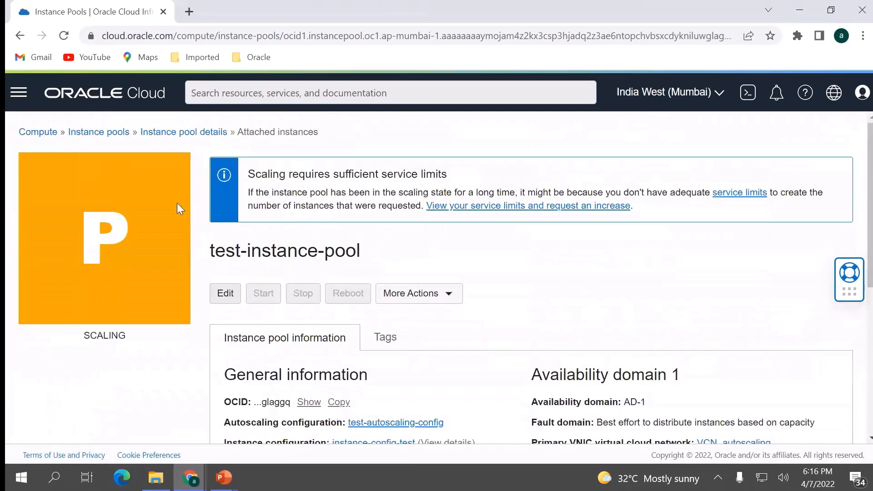
{"action": "left_click", "coordinate": [30, 132]}
{"action": "left_click", "coordinate": [59, 230]}
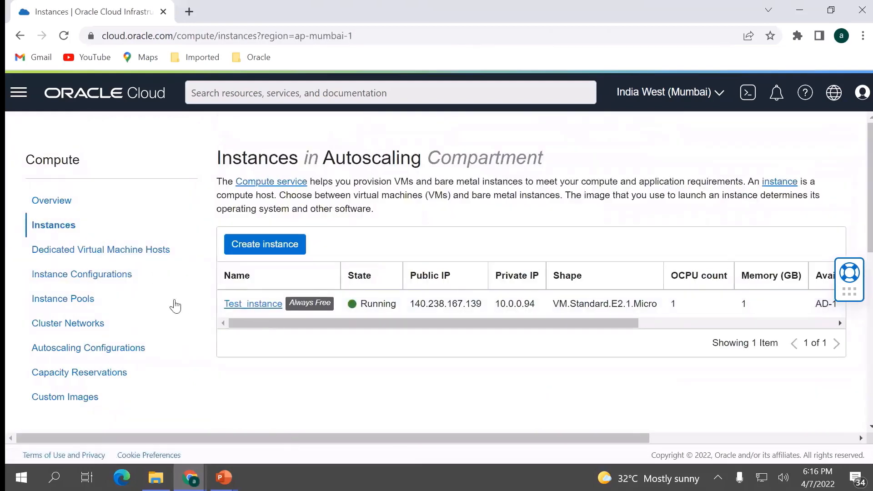
Step: Reopen test-instance-pool and check the progress of its work requests
{"action": "left_click", "coordinate": [74, 300]}
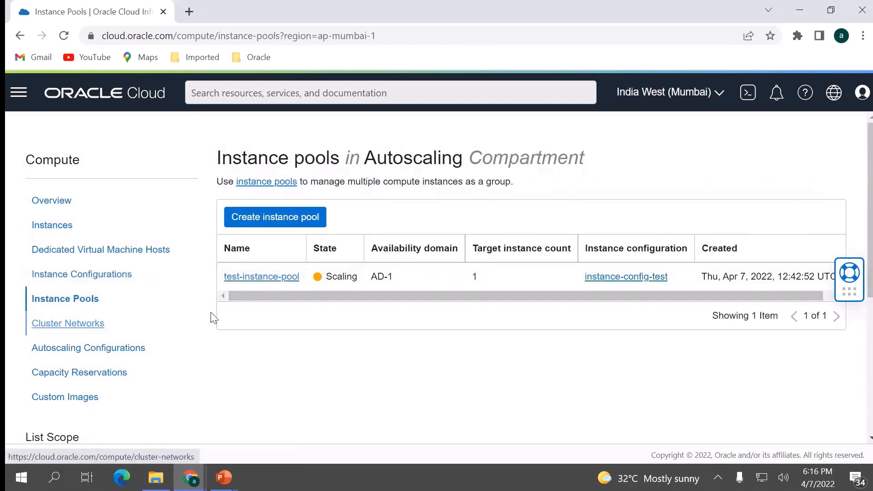
{"action": "scroll", "coordinate": [217, 320], "scroll_direction": "down", "scroll_amount": 2}
{"action": "left_click", "coordinate": [263, 210]}
{"action": "scroll", "coordinate": [181, 348], "scroll_direction": "down", "scroll_amount": 10}
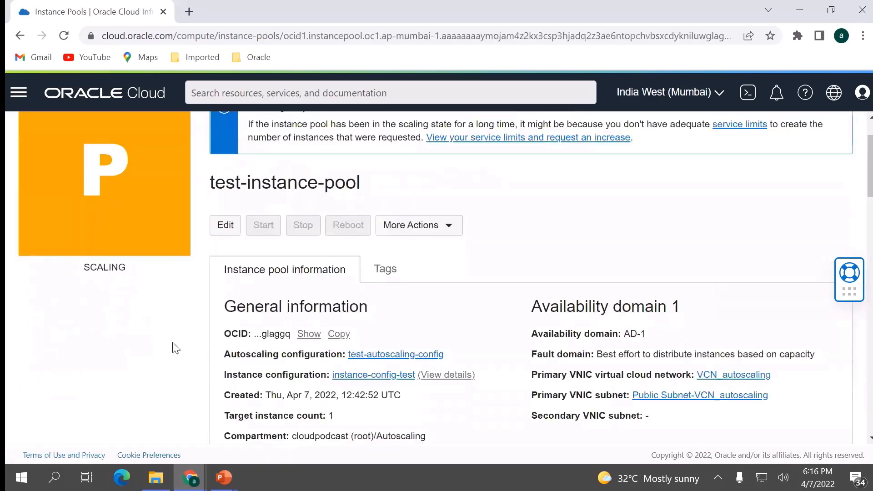
{"action": "scroll", "coordinate": [169, 343], "scroll_direction": "down", "scroll_amount": 3}
{"action": "scroll", "coordinate": [165, 335], "scroll_direction": "up", "scroll_amount": 3}
{"action": "left_click", "coordinate": [41, 281]}
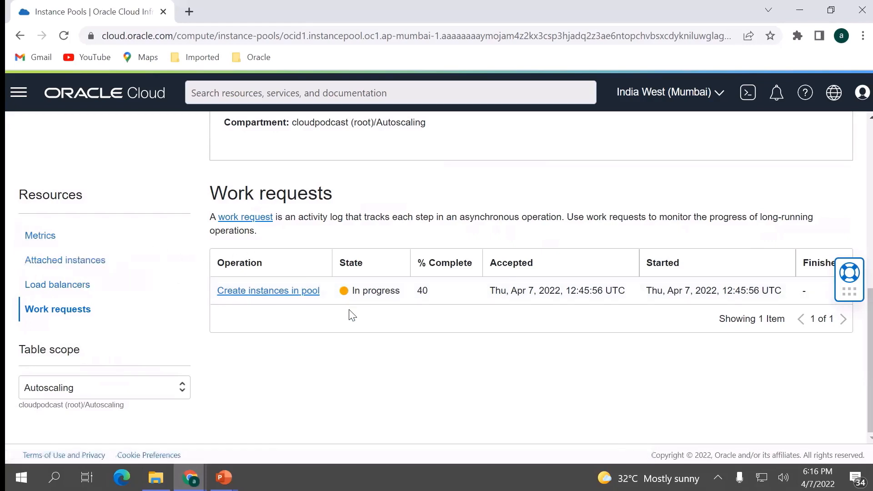
{"action": "scroll", "coordinate": [352, 315], "scroll_direction": "up", "scroll_amount": 4}
{"action": "scroll", "coordinate": [352, 316], "scroll_direction": "up", "scroll_amount": 4}
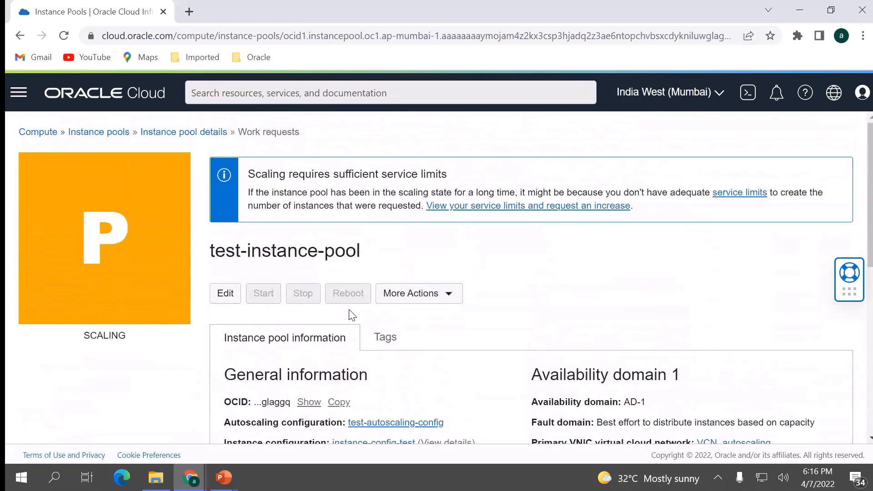
Step: Recheck the compute instances list and view the details of the instance attached to test-instance-pool, including its public IP address
{"action": "left_click", "coordinate": [41, 137]}
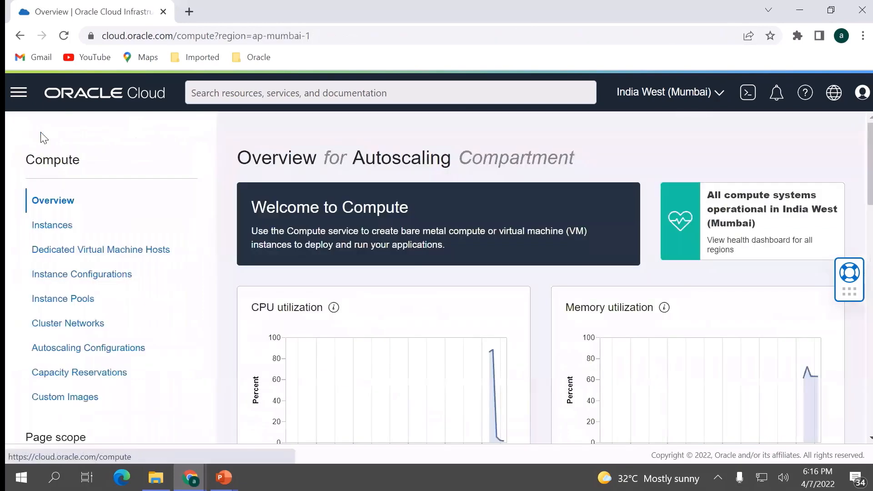
{"action": "left_click", "coordinate": [59, 229]}
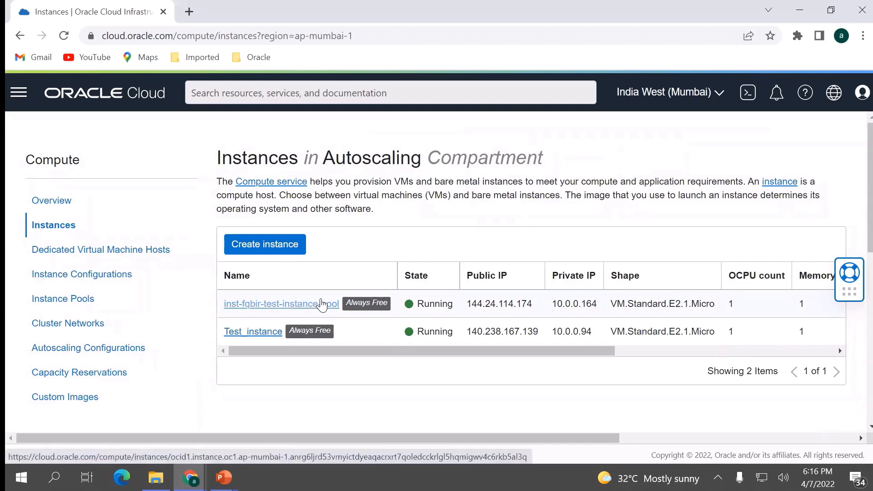
{"action": "left_click", "coordinate": [68, 299]}
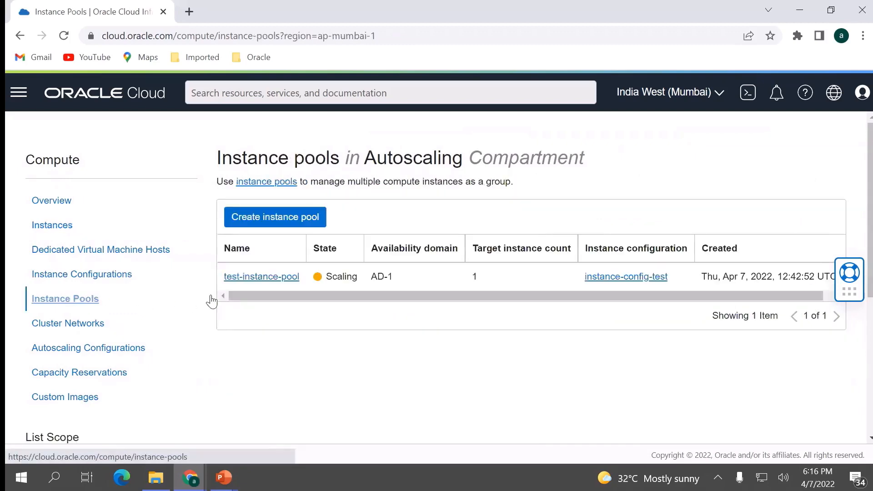
{"action": "left_click", "coordinate": [255, 276]}
{"action": "scroll", "coordinate": [243, 283], "scroll_direction": "down", "scroll_amount": 3}
{"action": "scroll", "coordinate": [243, 283], "scroll_direction": "down", "scroll_amount": 4}
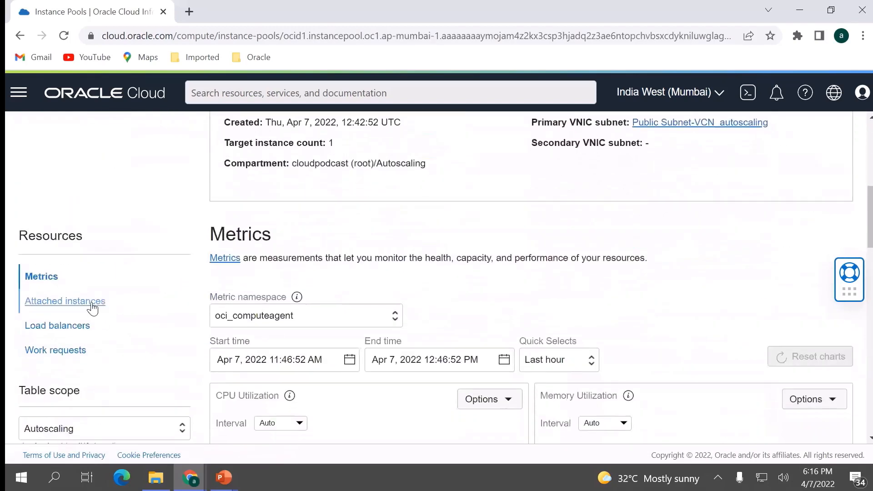
{"action": "left_click", "coordinate": [91, 302]}
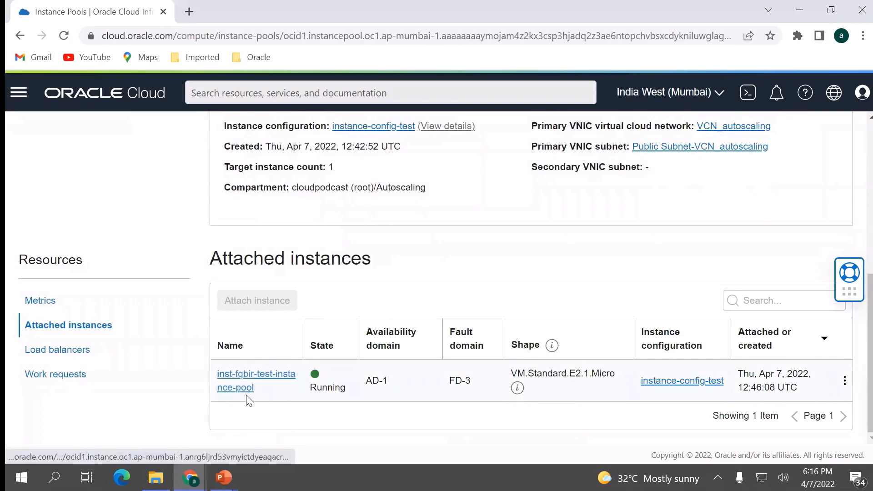
{"action": "left_click", "coordinate": [245, 381]}
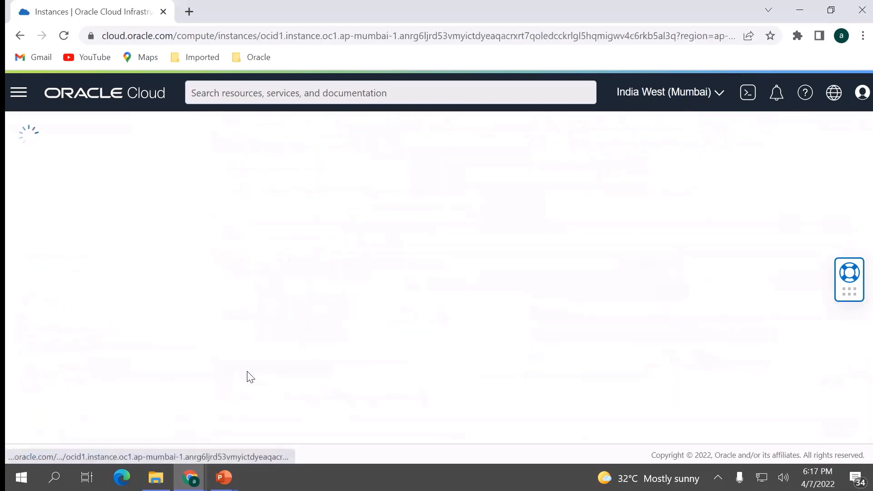
{"action": "scroll", "coordinate": [419, 337], "scroll_direction": "down", "scroll_amount": 3}
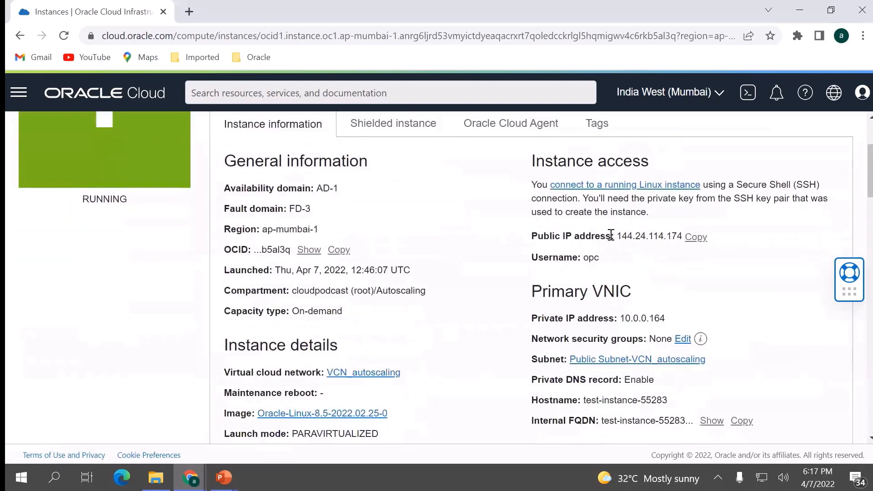
Step: Review the instance's public IP address, shape configuration, and CPU and memory utilization metrics
{"action": "left_click_drag", "start_coordinate": [615, 237], "coordinate": [683, 236]}
{"action": "key", "text": "ctrl+c"}
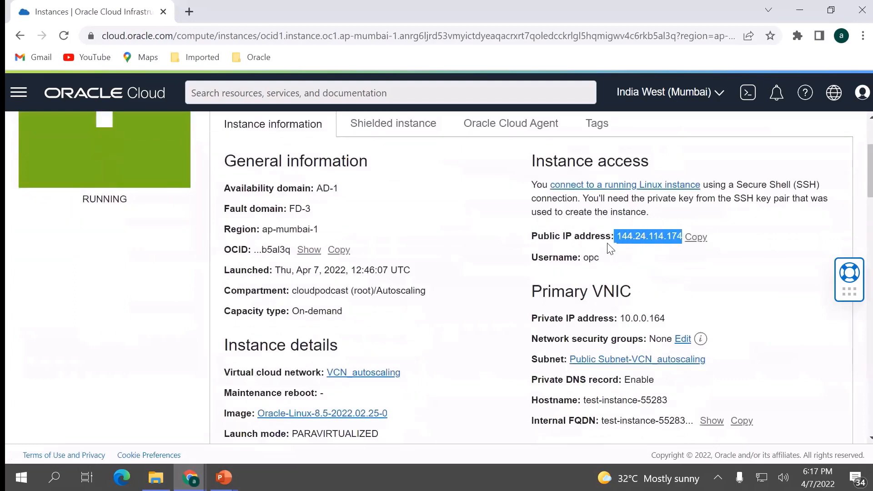
{"action": "left_click", "coordinate": [621, 237]}
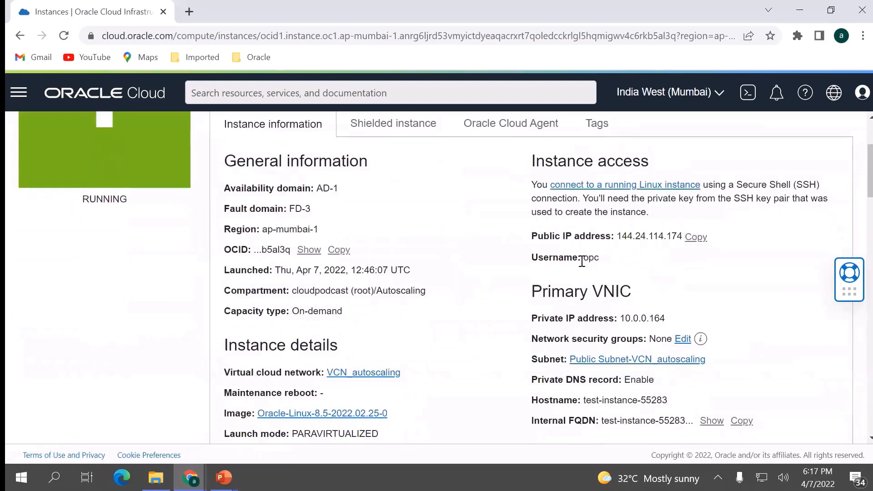
{"action": "scroll", "coordinate": [418, 304], "scroll_direction": "down", "scroll_amount": 9}
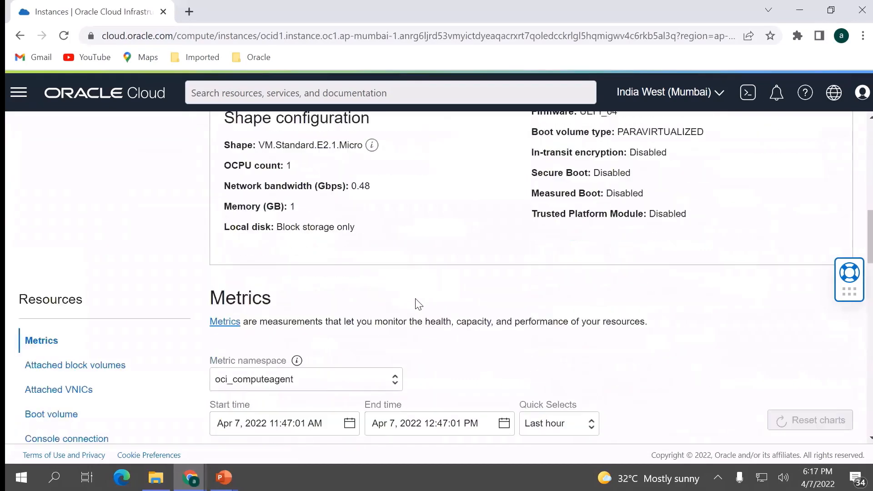
{"action": "scroll", "coordinate": [415, 300], "scroll_direction": "down", "scroll_amount": 6}
{"action": "scroll", "coordinate": [415, 298], "scroll_direction": "up", "scroll_amount": 2}
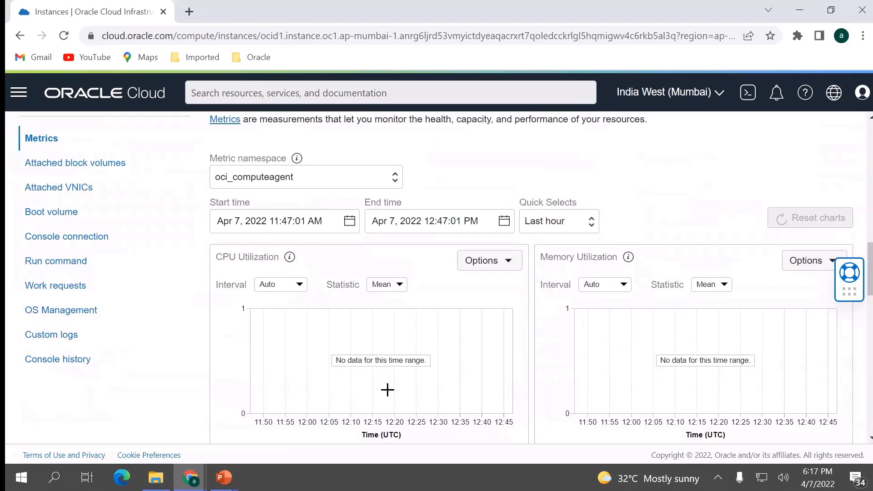
{"action": "scroll", "coordinate": [398, 340], "scroll_direction": "up", "scroll_amount": 10}
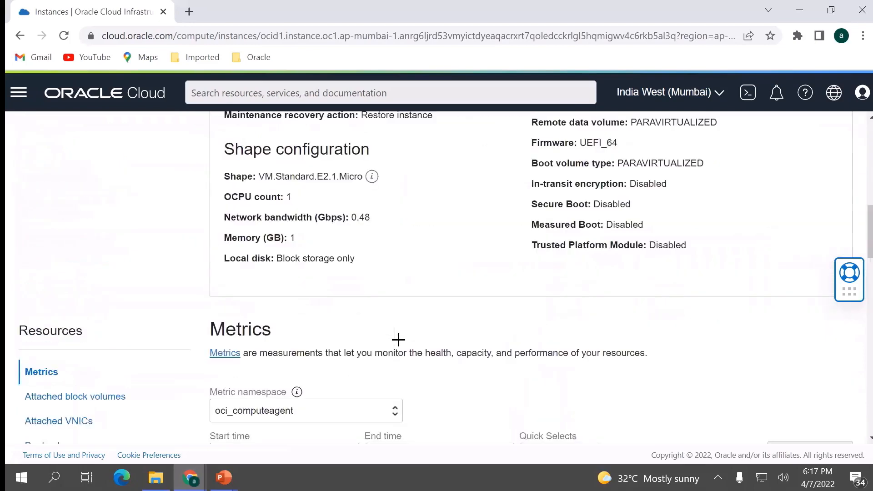
{"action": "scroll", "coordinate": [399, 340], "scroll_direction": "up", "scroll_amount": 6}
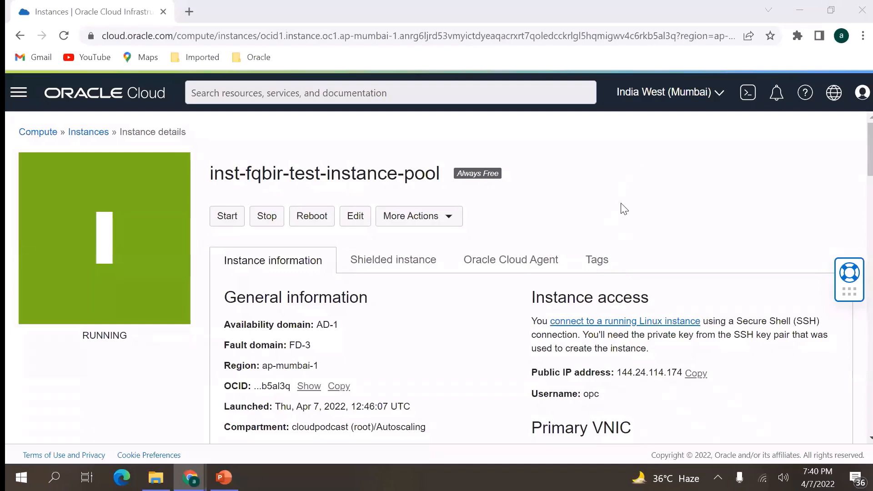
Step: Copy the instance's public IP address, load it in a new browser tab, and return to the instance details
{"action": "left_click", "coordinate": [696, 375]}
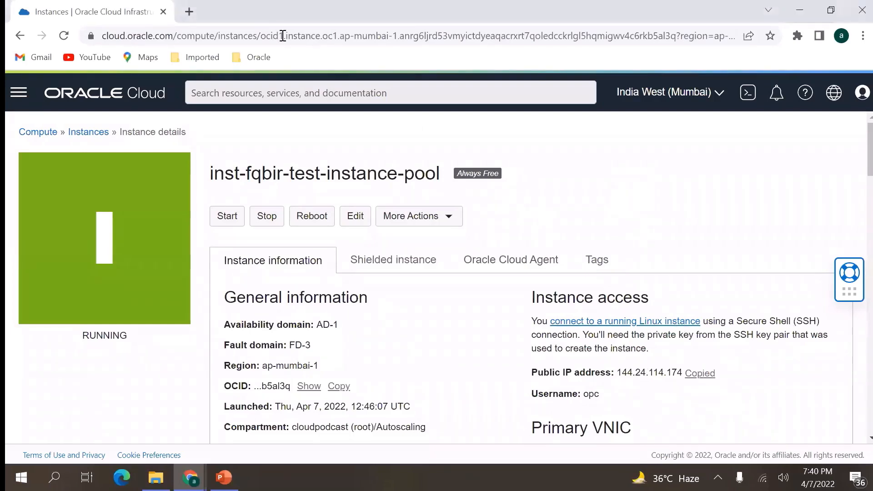
{"action": "left_click", "coordinate": [188, 12]}
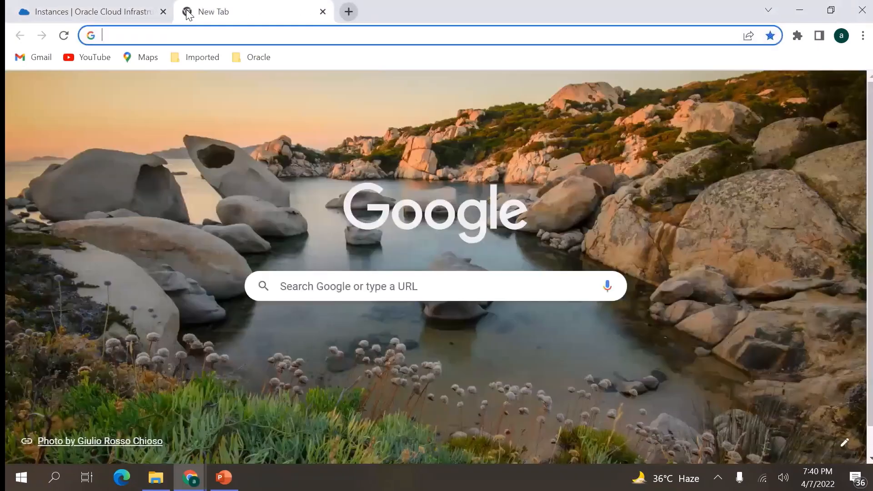
{"action": "key", "text": "ctrl+v"}
{"action": "key", "text": "Return"}
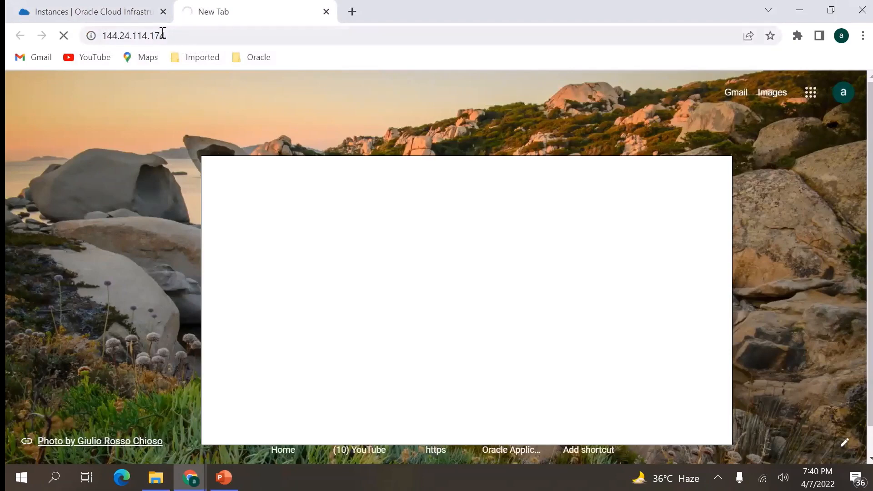
{"action": "left_click", "coordinate": [102, 4]}
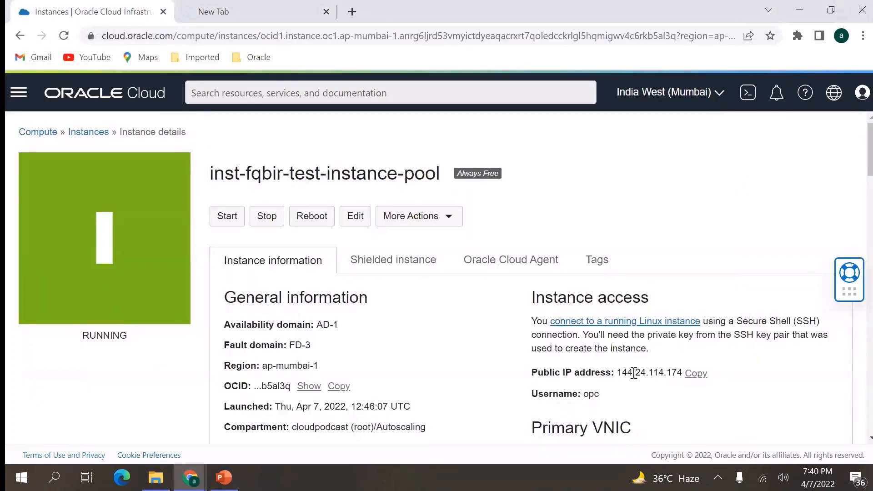
{"action": "scroll", "coordinate": [633, 372], "scroll_direction": "down", "scroll_amount": 1}
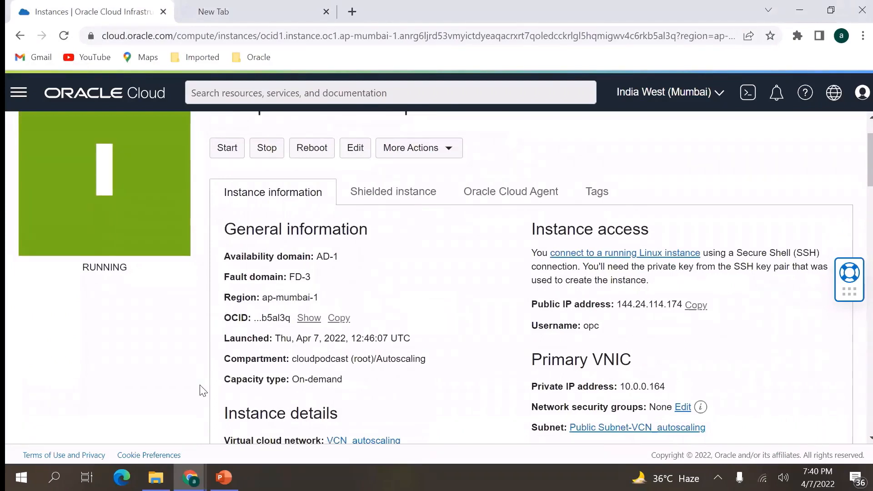
Step: Open PuTTYgen and try to load ssh-key-2022-04-07.key.pub from the new SSH keys folder in Documents
{"action": "left_click", "coordinate": [54, 477]}
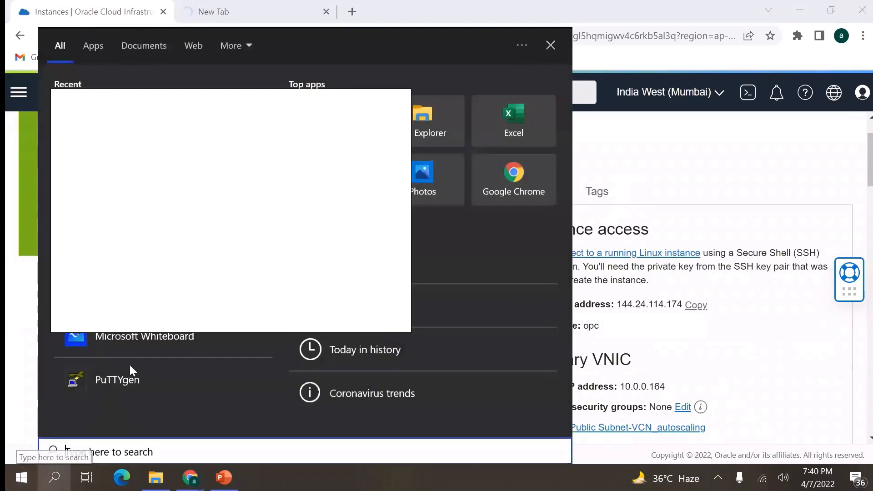
{"action": "left_click", "coordinate": [135, 382]}
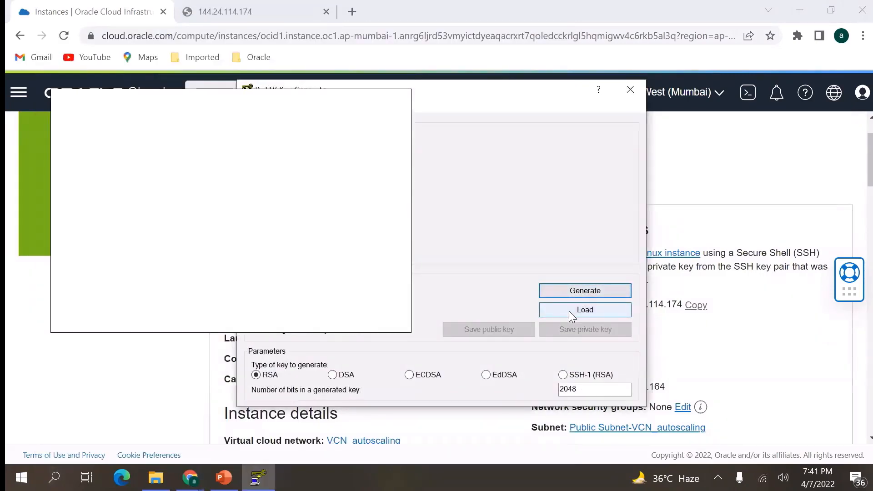
{"action": "left_click", "coordinate": [569, 311]}
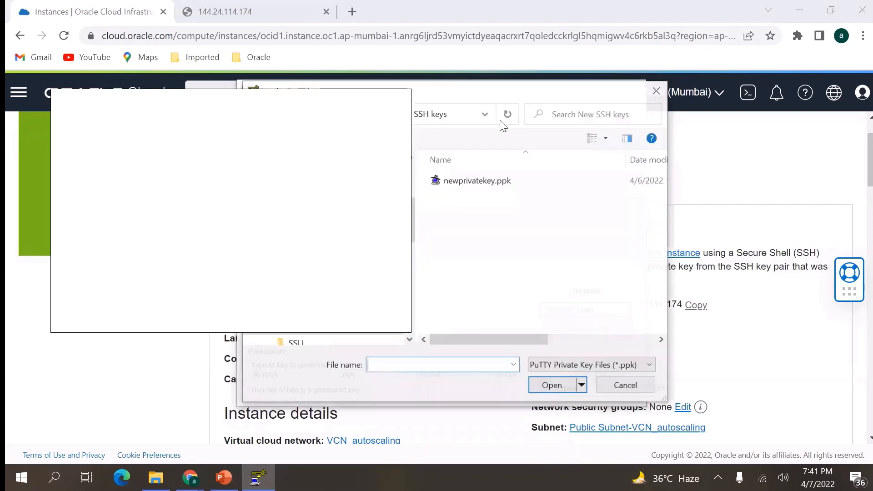
{"action": "left_click", "coordinate": [314, 246]}
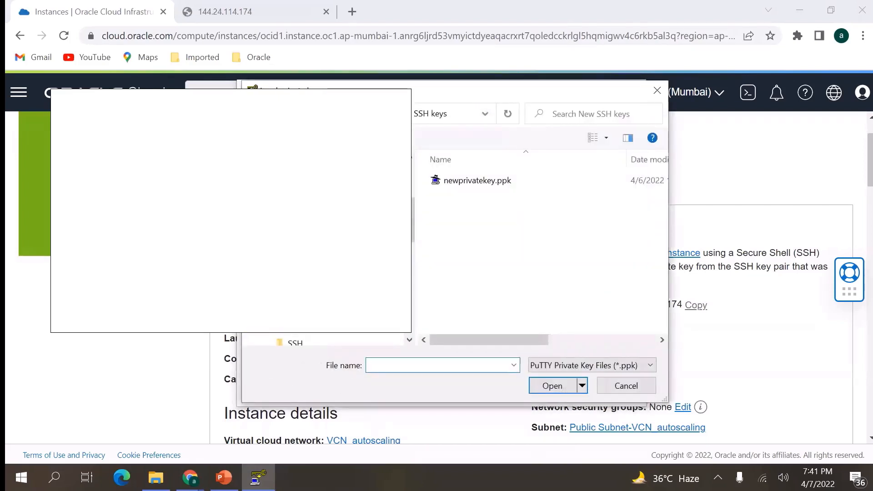
{"action": "double_click", "coordinate": [474, 227]}
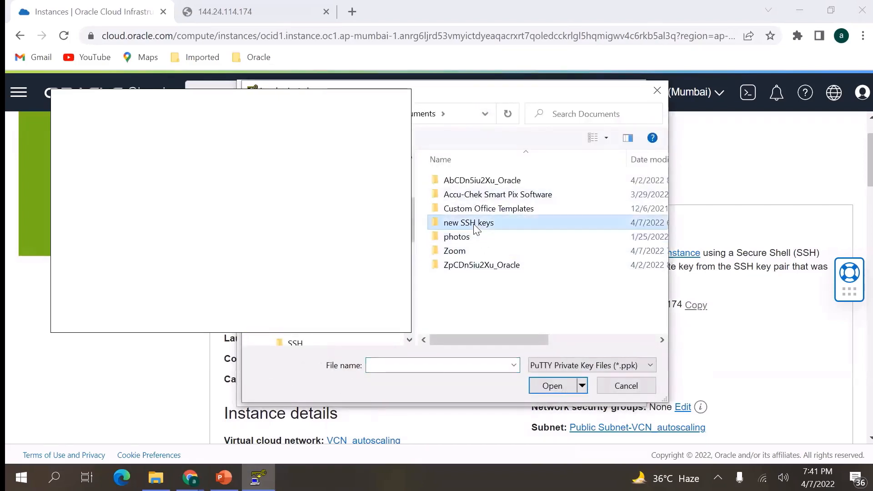
{"action": "left_click", "coordinate": [591, 364]}
{"action": "left_click", "coordinate": [583, 386]}
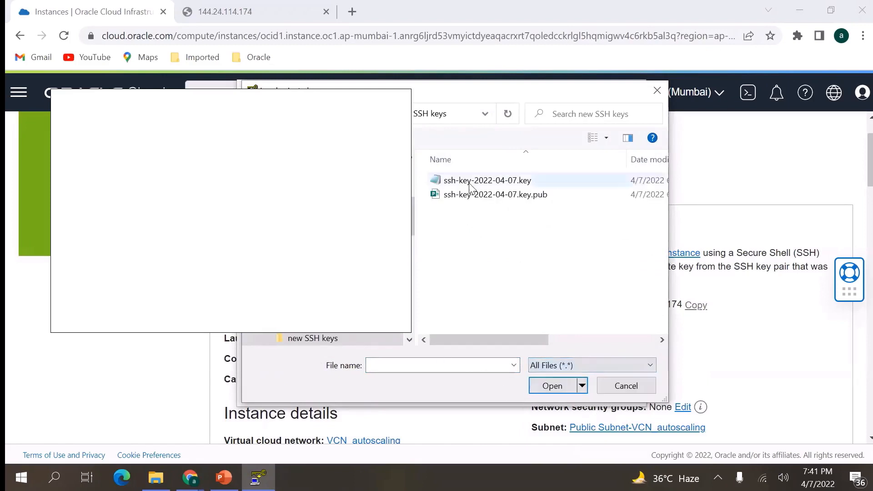
{"action": "double_click", "coordinate": [491, 196]}
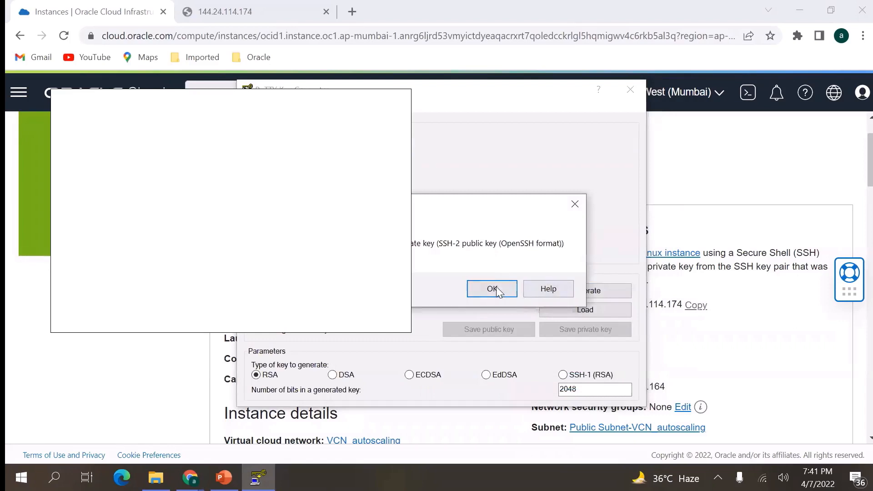
{"action": "left_click", "coordinate": [492, 289]}
Step: Load the private key file ssh-key-2022-04-07.key into PuTTYgen, with all file types shown
{"action": "left_click", "coordinate": [583, 313]}
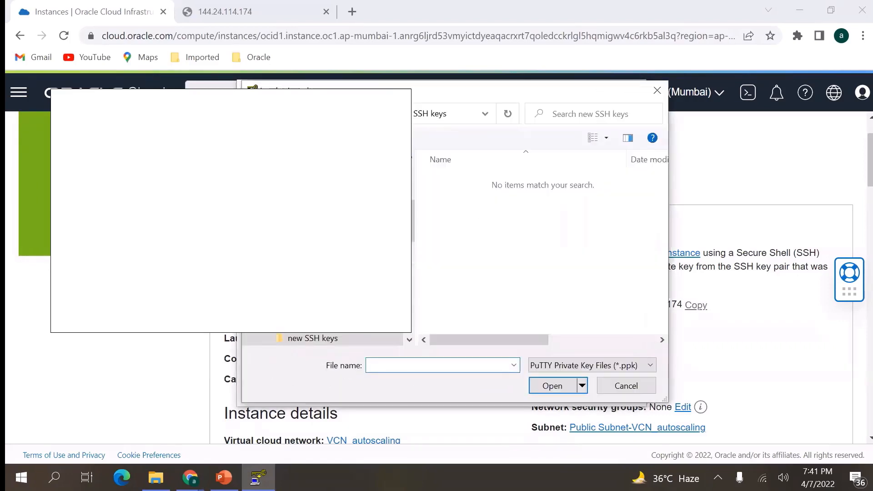
{"action": "left_click", "coordinate": [555, 364]}
{"action": "left_click", "coordinate": [551, 385]}
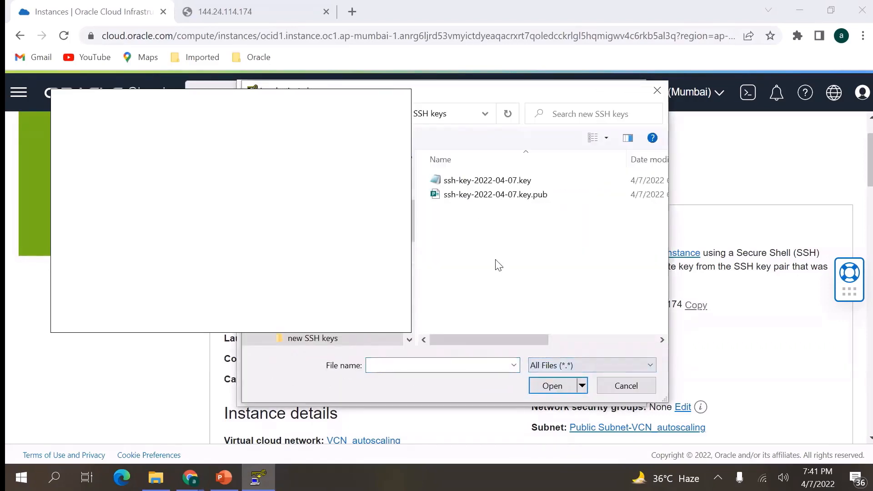
{"action": "double_click", "coordinate": [482, 182]}
{"action": "left_click", "coordinate": [512, 301]}
Step: Save the loaded private key without a passphrase as newprivatekey in PPK format and close PuTTYgen
{"action": "left_click", "coordinate": [590, 331]}
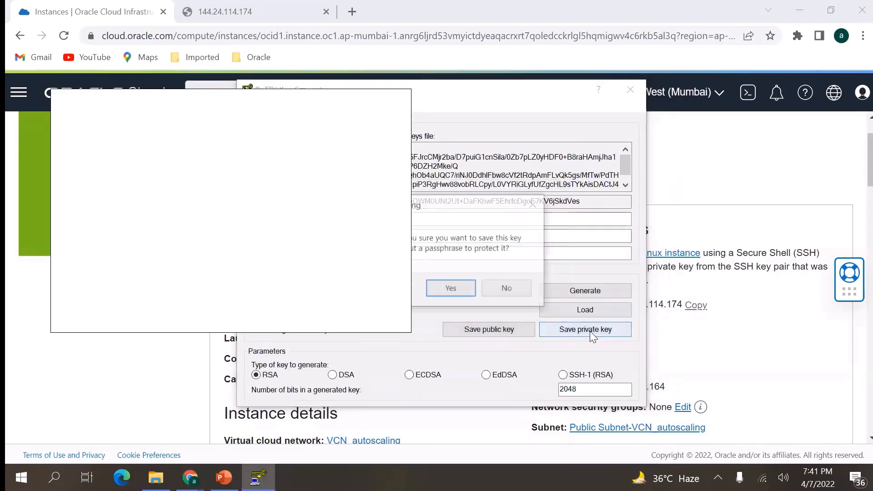
{"action": "left_click", "coordinate": [455, 288]}
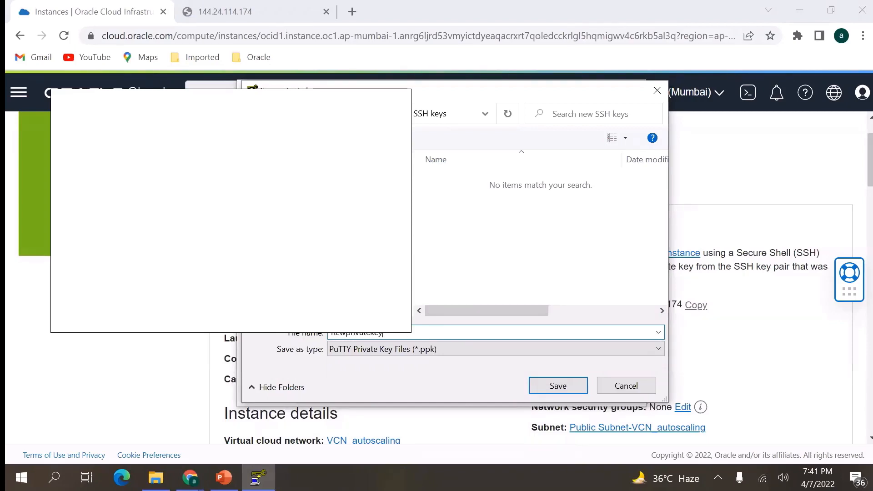
{"action": "left_click", "coordinate": [566, 390]}
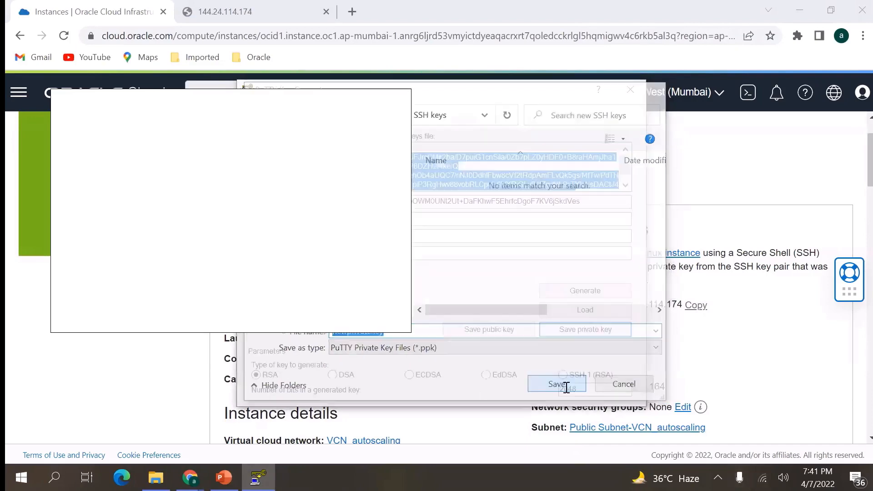
{"action": "left_click", "coordinate": [630, 90]}
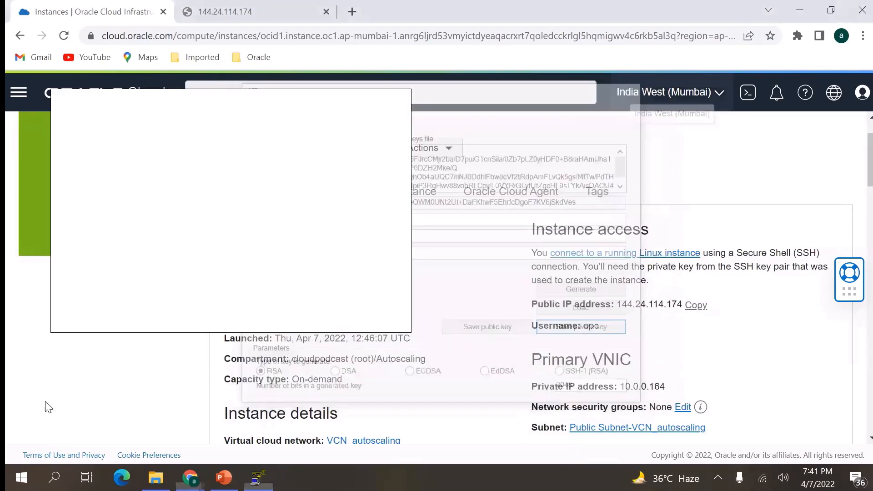
Step: Open PuTTY and set the host name to the instance's public IP address, 144.24.114.174
{"action": "left_click", "coordinate": [55, 477]}
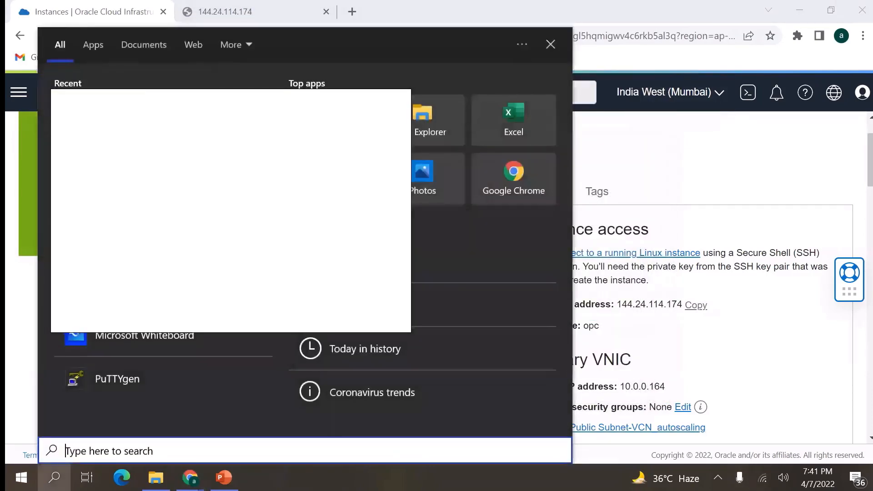
{"action": "type", "text": "puty"}
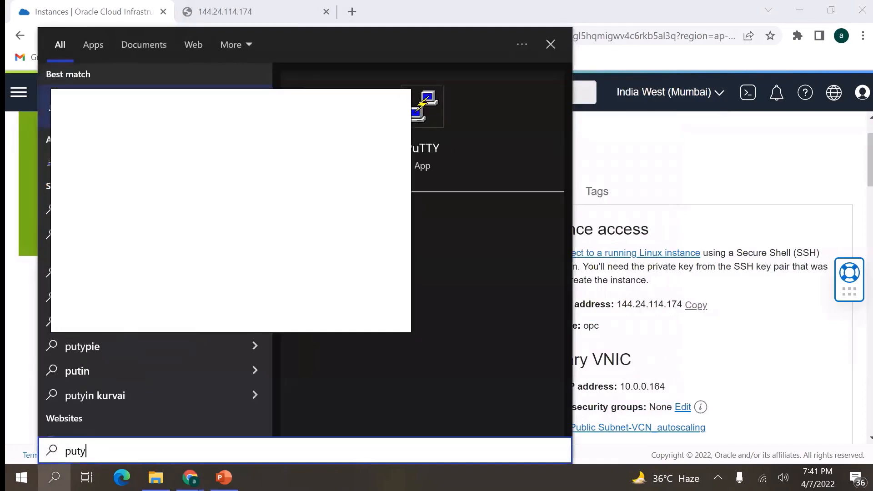
{"action": "key", "text": "Return"}
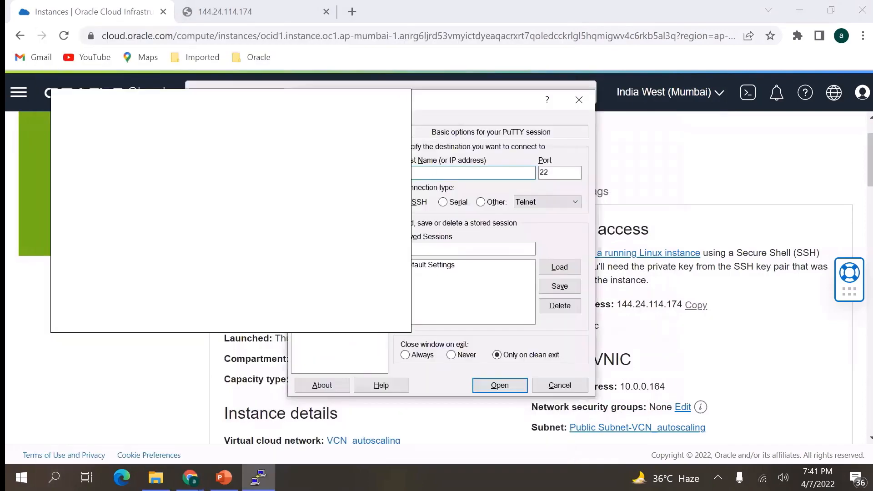
{"action": "left_click", "coordinate": [696, 305]}
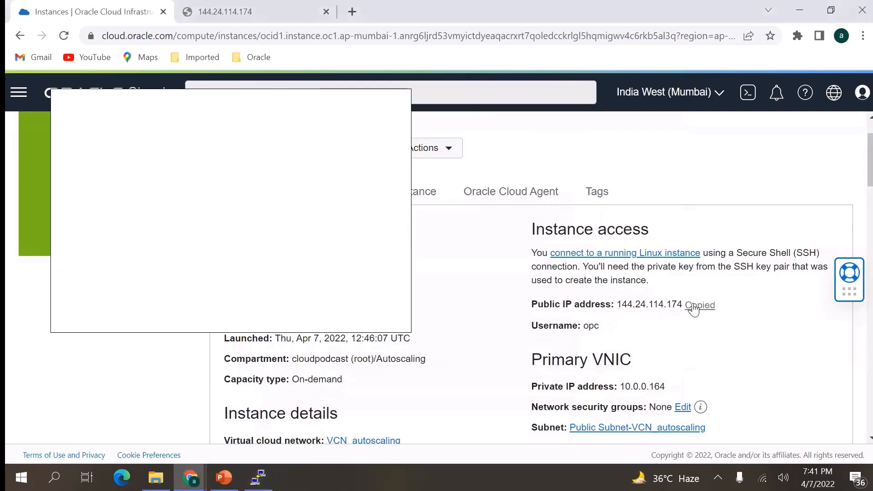
{"action": "left_click", "coordinate": [258, 477]}
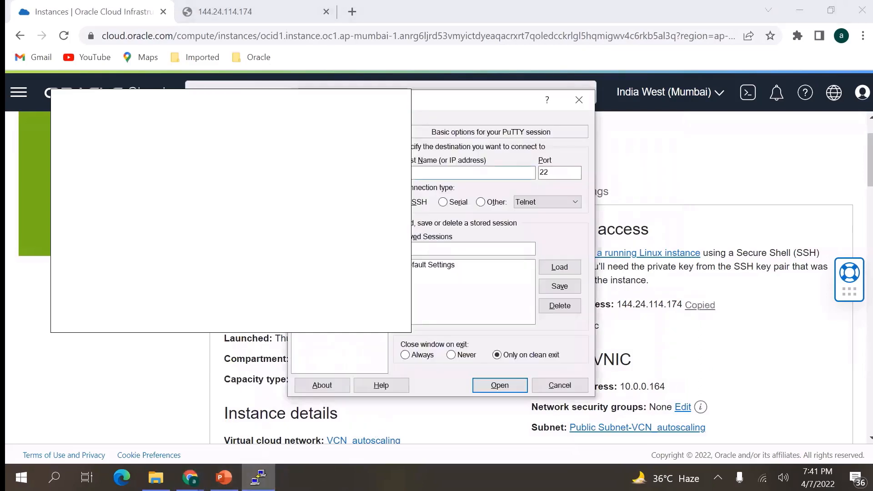
{"action": "left_click", "coordinate": [425, 173]}
{"action": "type", "text": "144.24.114.174"}
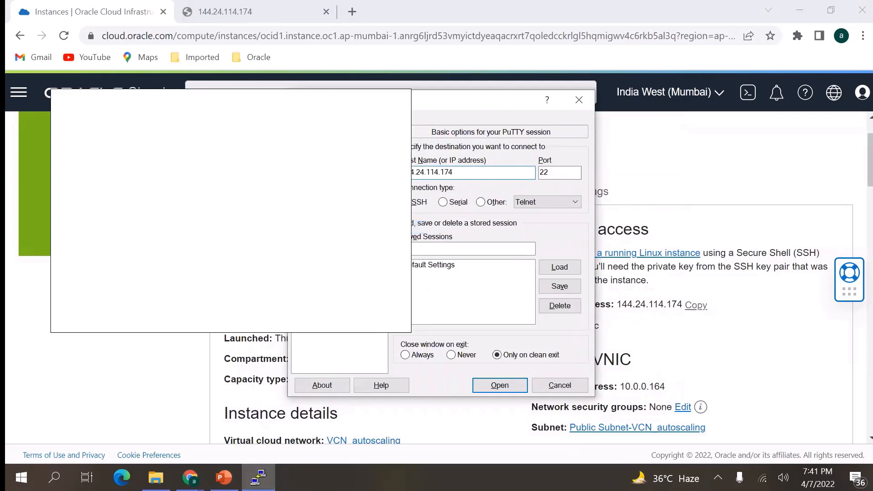
Step: Set newprivatekey.ppk from the new SSH keys folder in Documents as the SSH authentication key and return to the session options
{"action": "left_click", "coordinate": [306, 281]}
{"action": "left_click", "coordinate": [326, 311]}
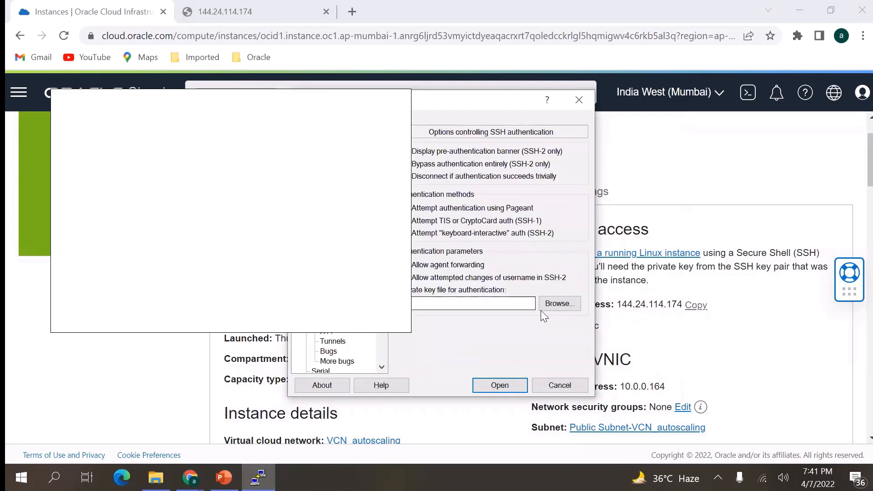
{"action": "left_click", "coordinate": [552, 304]}
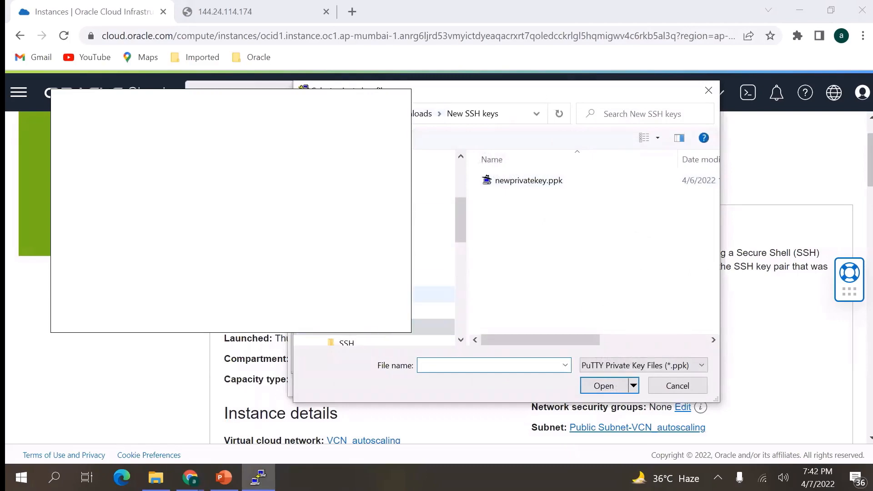
{"action": "left_click", "coordinate": [432, 294]}
{"action": "double_click", "coordinate": [546, 221]}
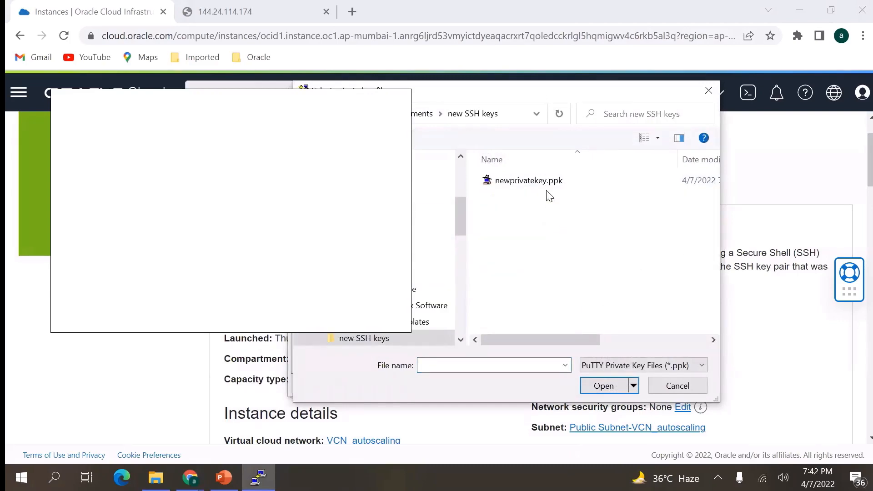
{"action": "double_click", "coordinate": [546, 186]}
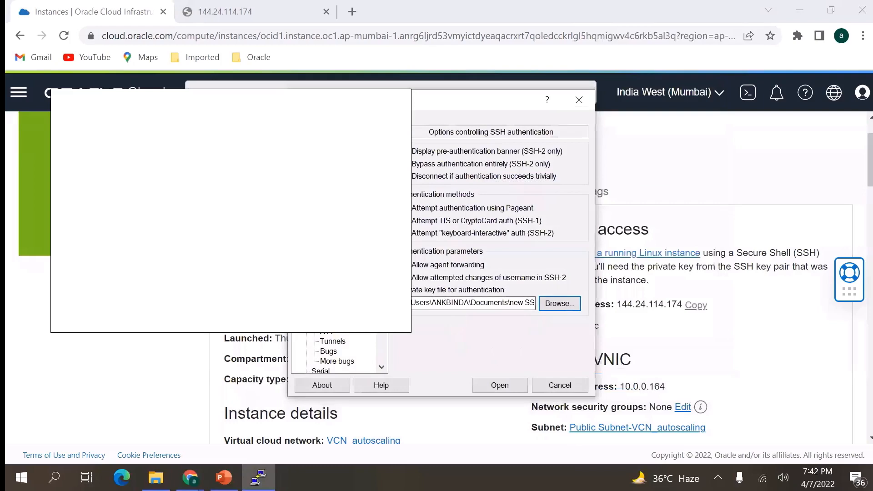
{"action": "left_click", "coordinate": [316, 131]}
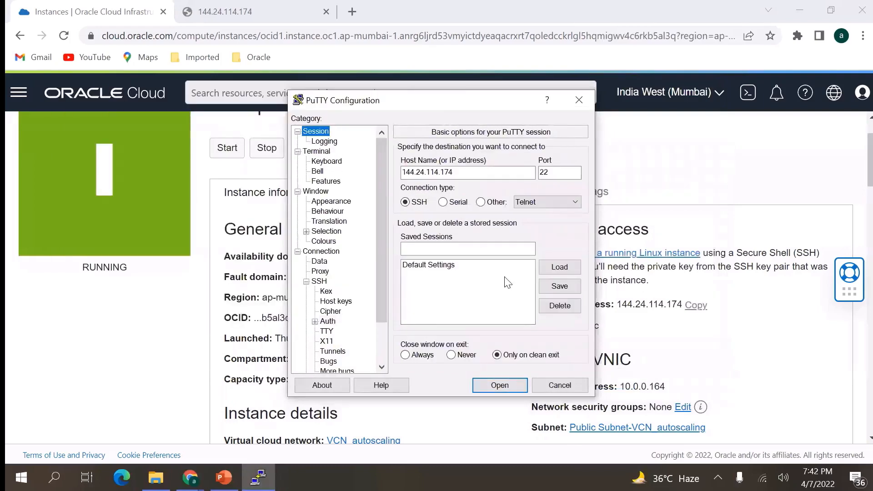
Step: Start the SSH session to 144.24.114.174, accept the server's host key and log in as opc
{"action": "left_click", "coordinate": [503, 385]}
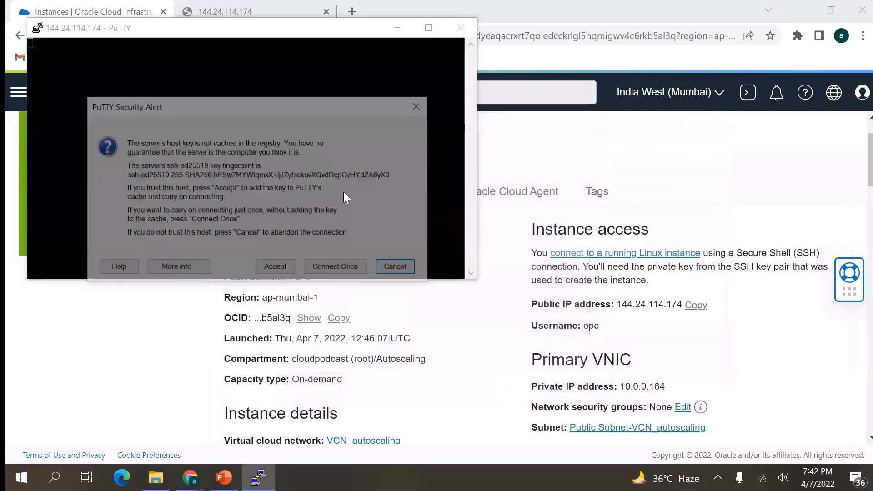
{"action": "left_click", "coordinate": [274, 269]}
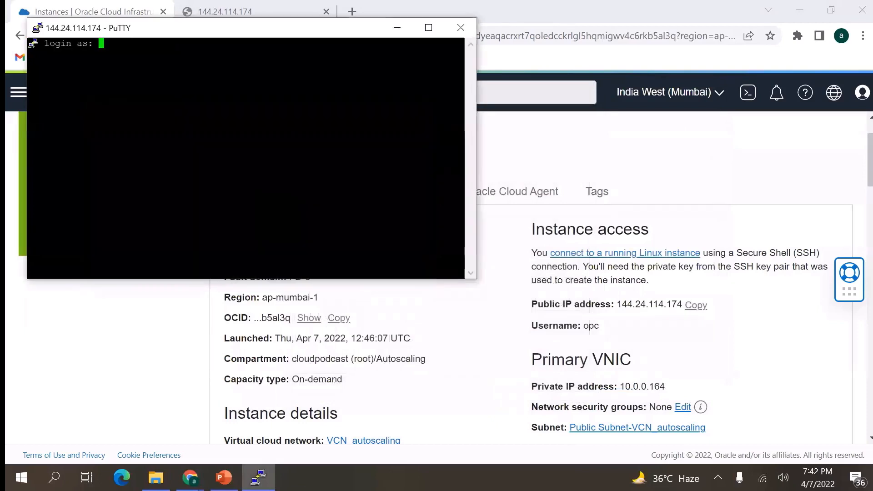
{"action": "type", "text": "opc"}
{"action": "key", "text": "Return"}
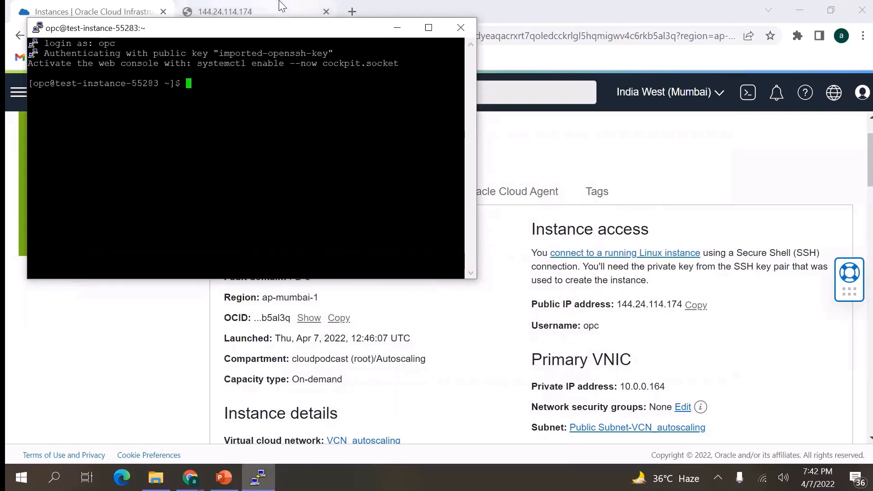
{"action": "key", "text": "Return"}
{"action": "key", "text": "Return"}
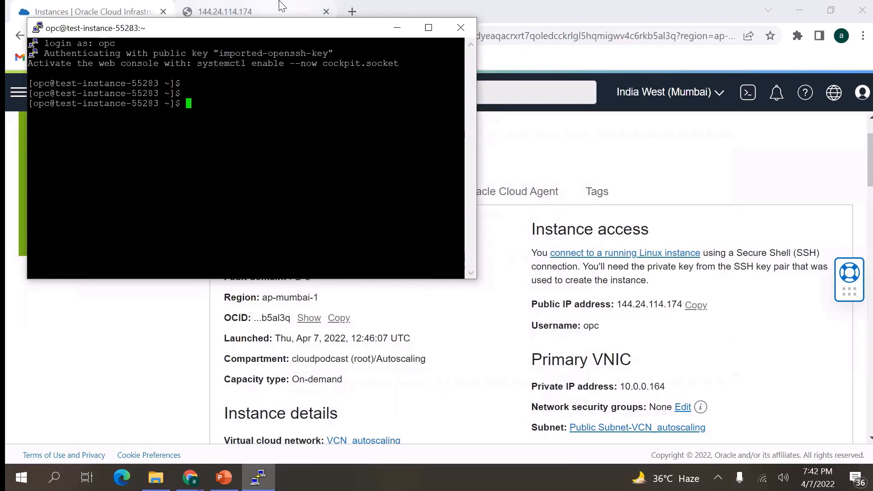
Step: Install the httpd package on the instance with sudo yum install httpd, confirming the installation with y
{"action": "type", "text": "sudo install"}
{"action": "key", "text": "BackSpace"}
{"action": "key", "text": "BackSpace"}
{"action": "key", "text": "BackSpace"}
{"action": "key", "text": "BackSpace"}
{"action": "key", "text": "BackSpace"}
{"action": "key", "text": "BackSpace"}
{"action": "key", "text": "BackSpace"}
{"action": "key", "text": "BackSpace"}
{"action": "type", "text": "yum ins"}
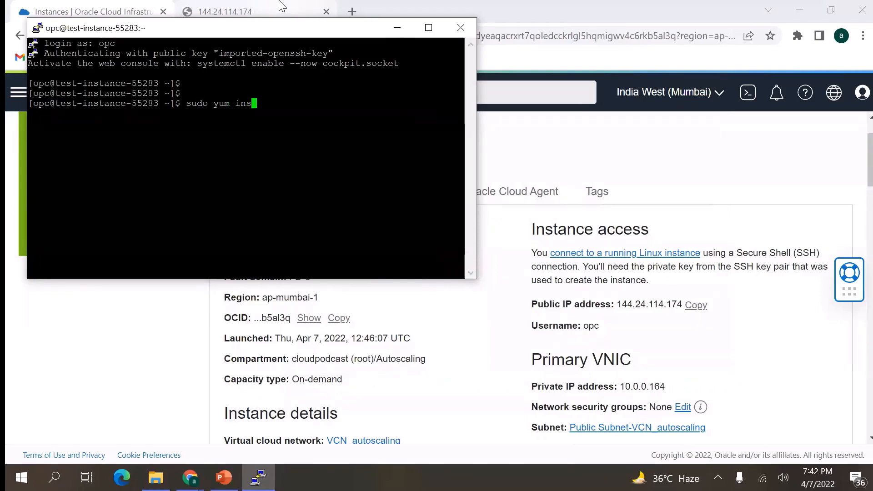
{"action": "type", "text": "tall httpd"}
{"action": "key", "text": "Return"}
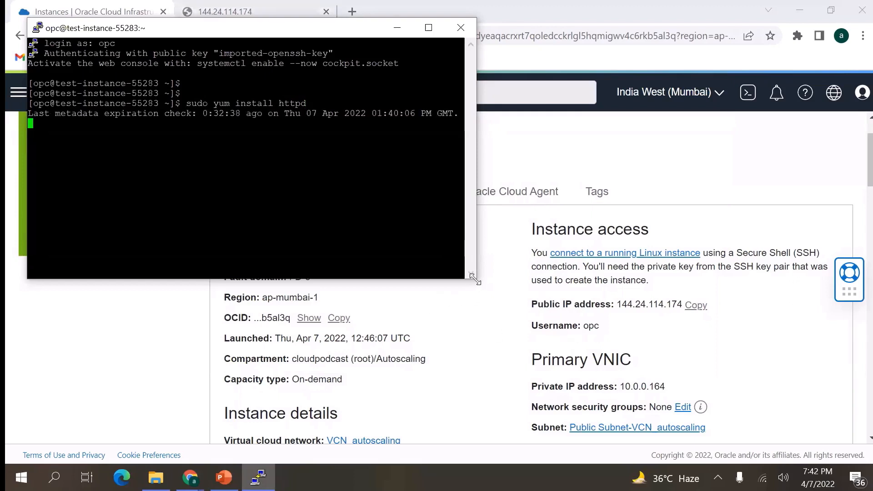
{"action": "left_click_drag", "start_coordinate": [474, 280], "coordinate": [541, 391]}
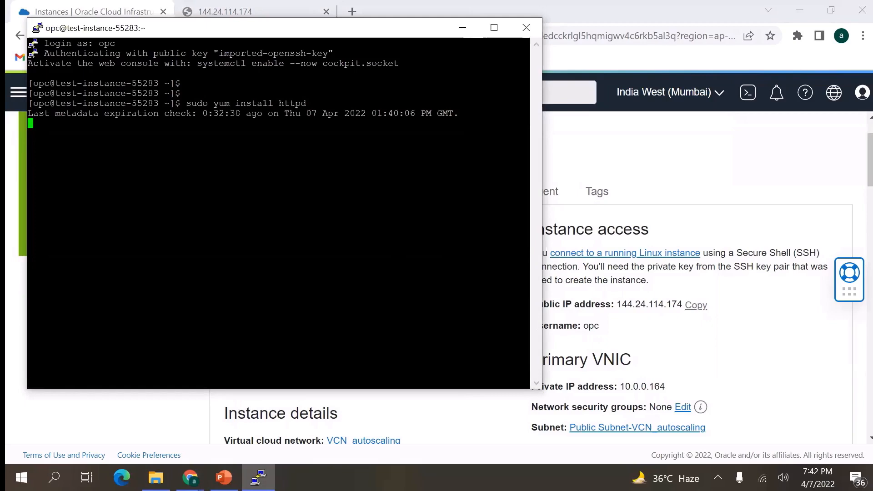
{"action": "type", "text": "y"}
{"action": "key", "text": "Return"}
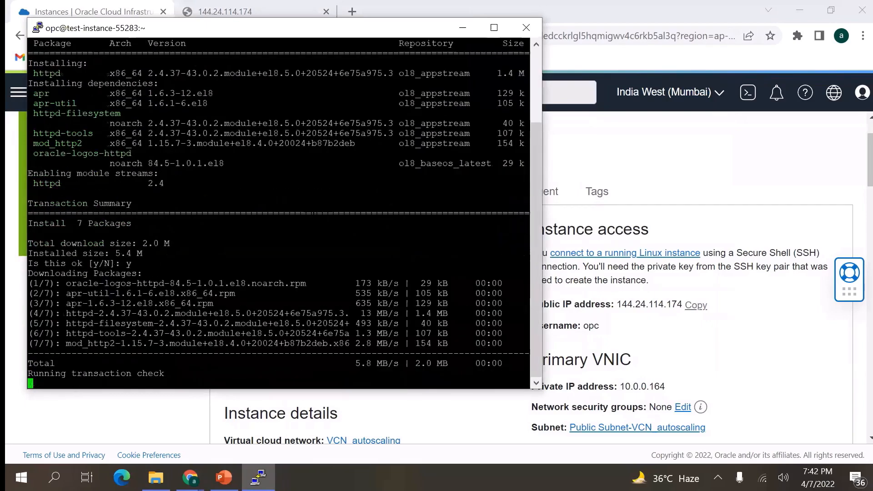
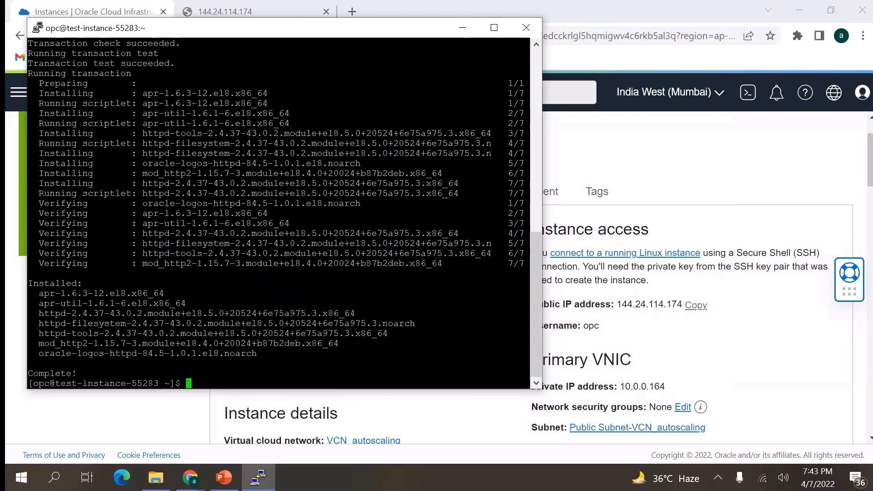
Step: Start the web server service with sudo systemctl start httpd
{"action": "type", "text": "sudo"}
{"action": "type", "text": "systemctl start httpd"}
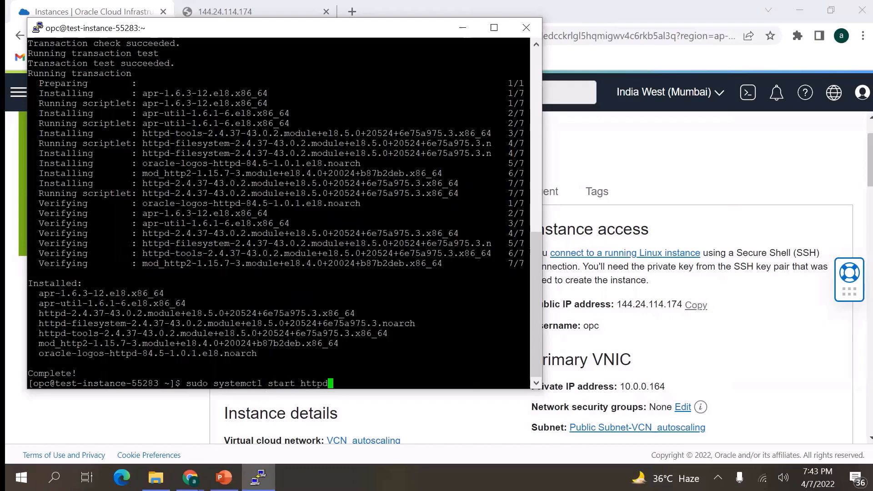
{"action": "key", "text": "Return"}
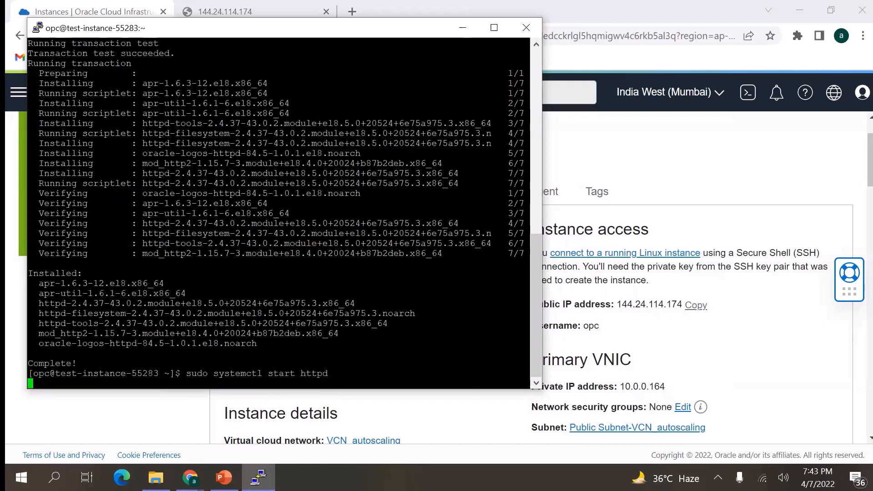
{"action": "key", "text": "Return"}
{"action": "key", "text": "Return"}
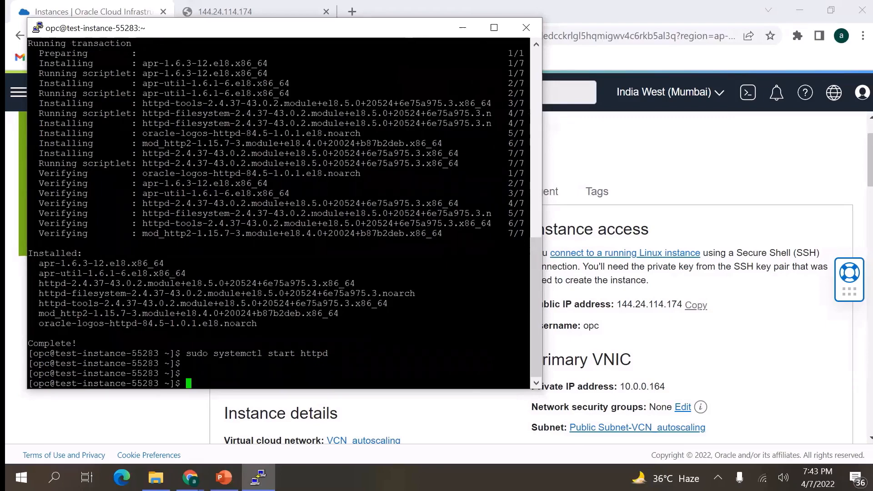
Step: Try to open port 80 in the firewall with sudo firewall-cmd --permanent --add-port =80/tcp
{"action": "type", "text": "sudo firewall-cmd --"}
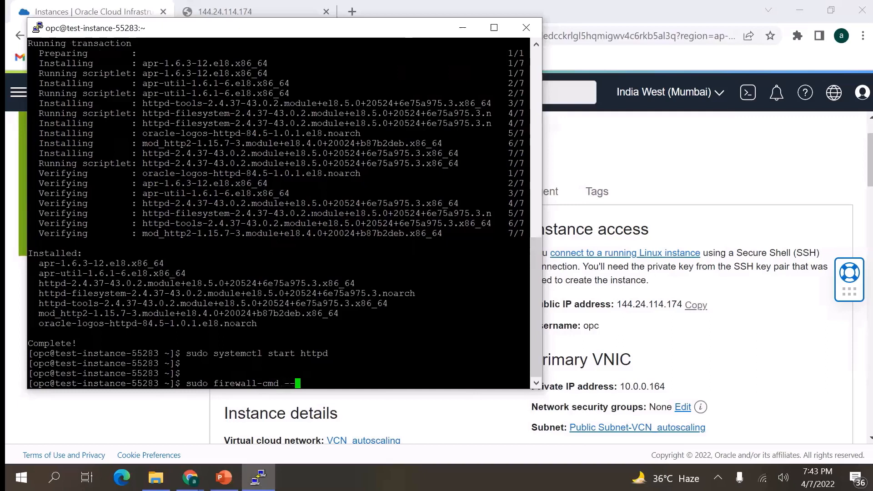
{"action": "type", "text": "permanent --add-port"}
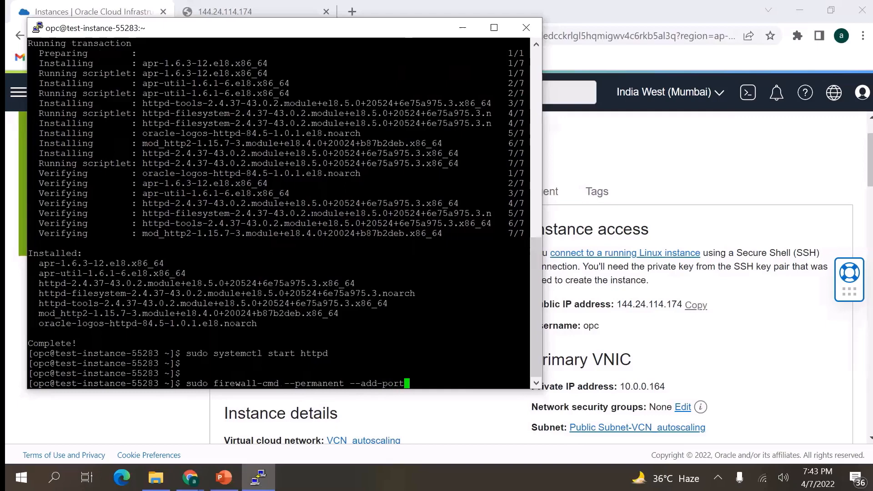
{"action": "type", "text": "=80/tc"}
{"action": "type", "text": "p"}
{"action": "key", "text": "Return"}
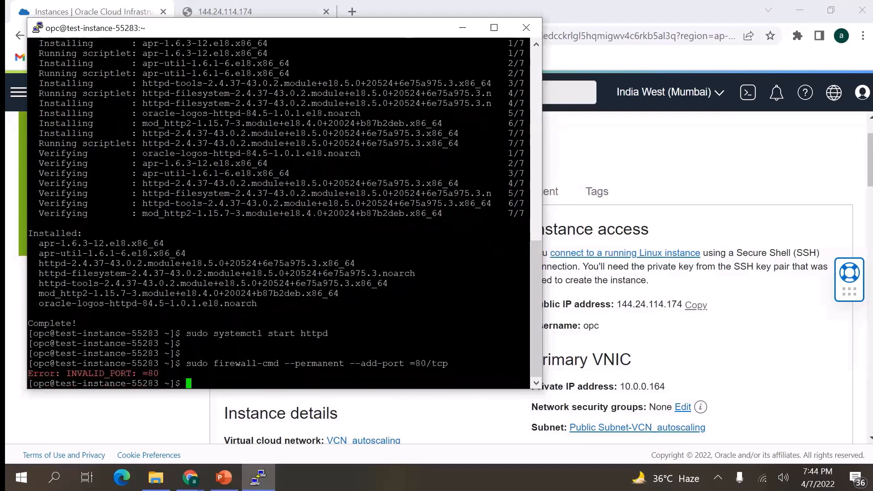
Step: Rerun the firewall command without the space before the equals sign, as sudo firewall-cmd --permanent --add-port=80/tcp
{"action": "key", "text": "Up"}
{"action": "key", "text": "Left"}
{"action": "key", "text": "Left"}
{"action": "key", "text": "Left"}
{"action": "key", "text": "Left"}
{"action": "key", "text": "Left"}
{"action": "key", "text": "Left"}
{"action": "key", "text": "Left"}
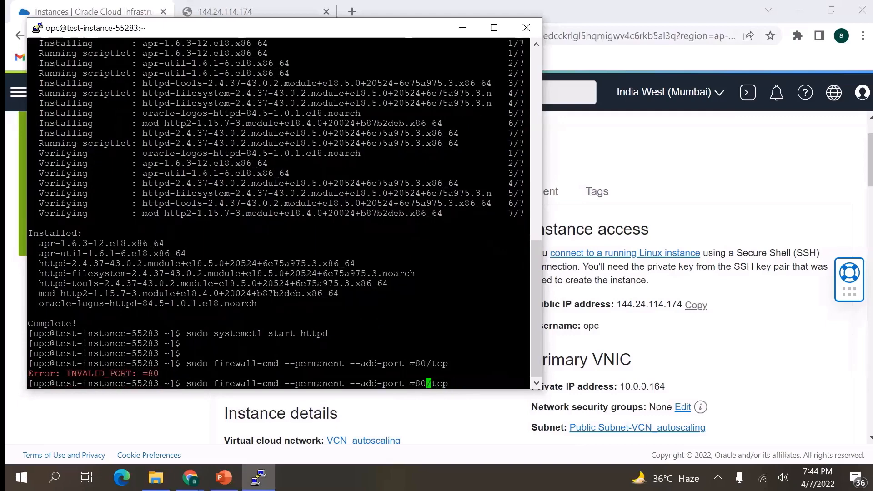
{"action": "key", "text": "BackSpace"}
{"action": "key", "text": "Return"}
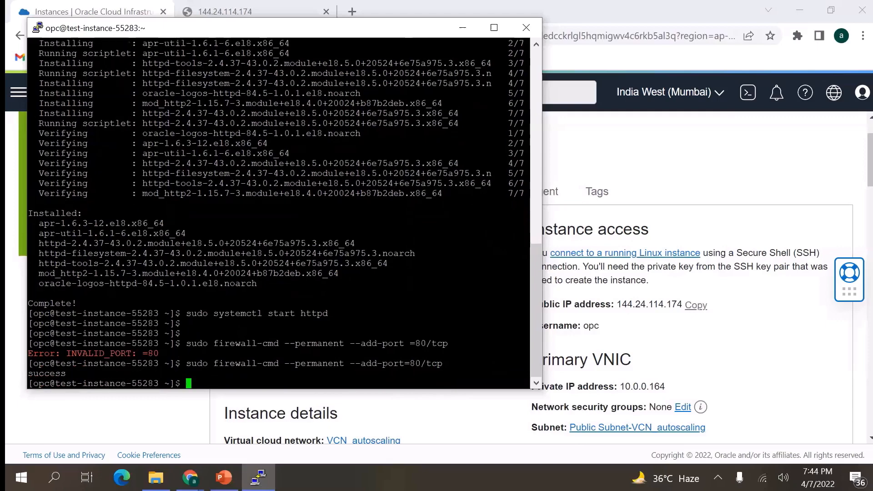
Step: Reload the firewall rules with sudo firewall-cmd --reload
{"action": "type", "text": "sudo firewall-cmd --re"}
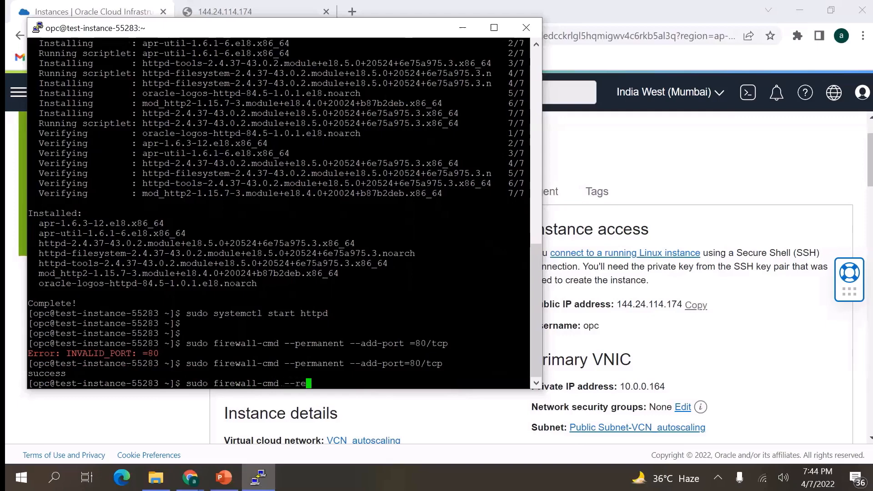
{"action": "type", "text": "load"}
{"action": "key", "text": "Return"}
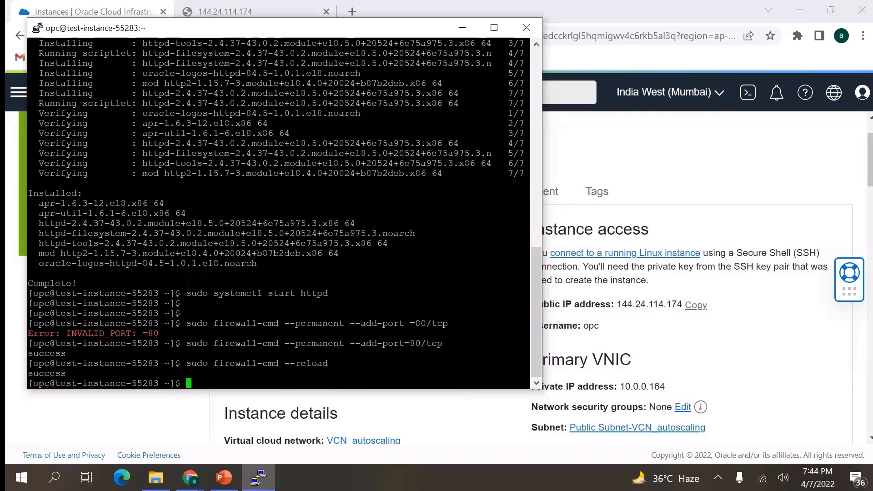
{"action": "key", "text": "Return"}
{"action": "key", "text": "Return"}
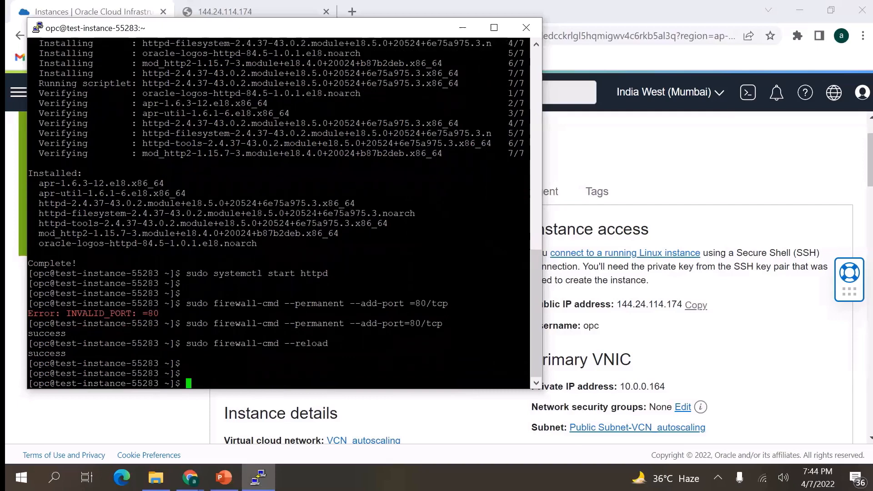
Step: Run sudo systemctl start httpd again after the firewall reload
{"action": "key", "text": "Up"}
{"action": "key", "text": "Up"}
{"action": "key", "text": "Up"}
{"action": "key", "text": "Up"}
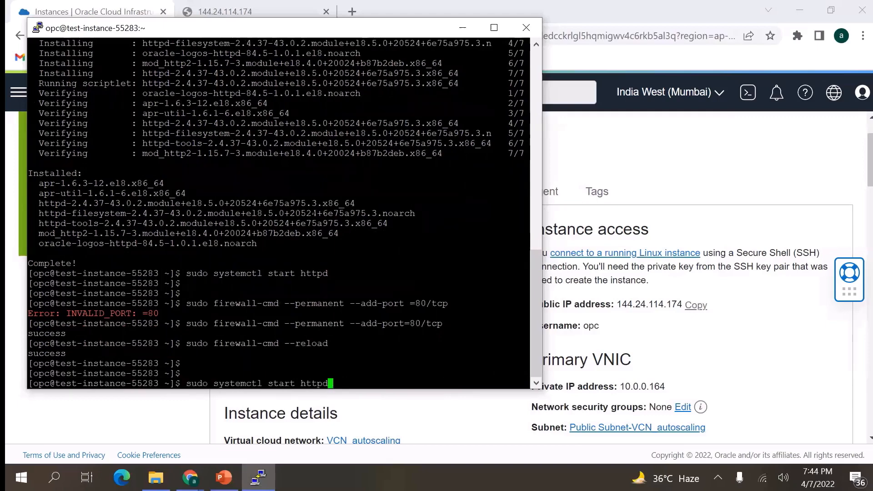
{"action": "key", "text": "Return"}
Step: Check the state of the web server service with sudo systemctl status httpd
{"action": "key", "text": "Up"}
{"action": "key", "text": "Left"}
{"action": "key", "text": "Left"}
{"action": "key", "text": "Left"}
{"action": "key", "text": "Left"}
{"action": "key", "text": "Left"}
{"action": "key", "text": "Left"}
{"action": "key", "text": "BackSpace"}
{"action": "key", "text": "BackSpace"}
{"action": "type", "text": "tus"}
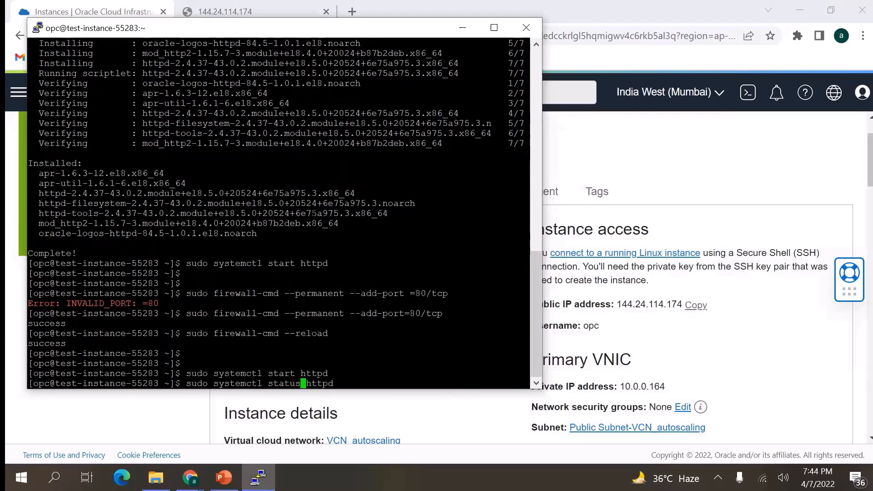
{"action": "key", "text": "Return"}
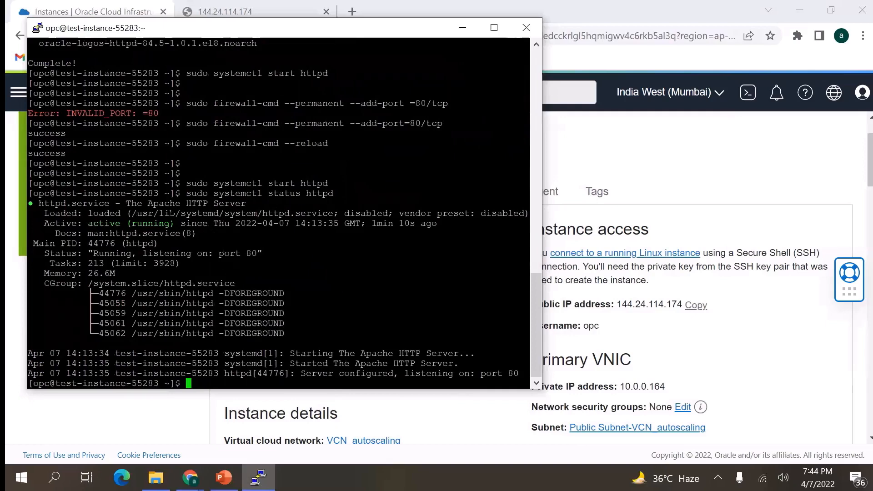
Step: Switch to the Chrome browser and reload the page at 144.24.114.174 to test the web server
{"action": "key", "text": "alt+Tab"}
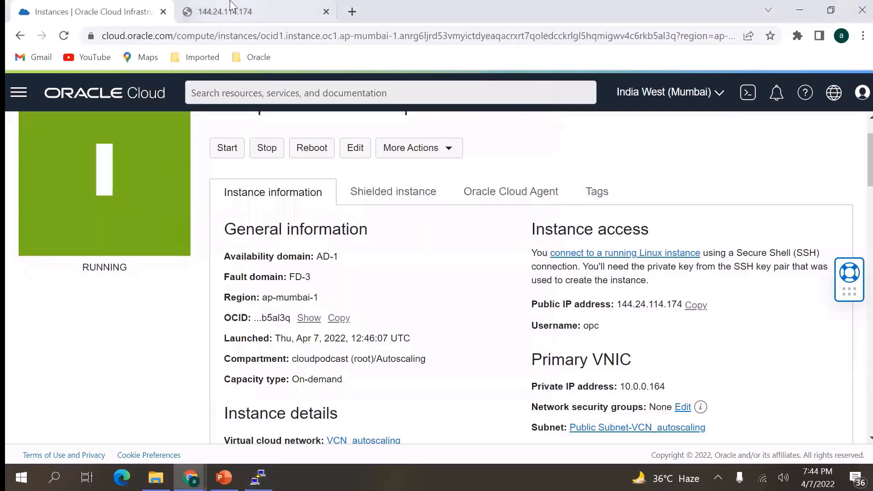
{"action": "left_click", "coordinate": [225, 11]}
{"action": "left_click", "coordinate": [63, 37]}
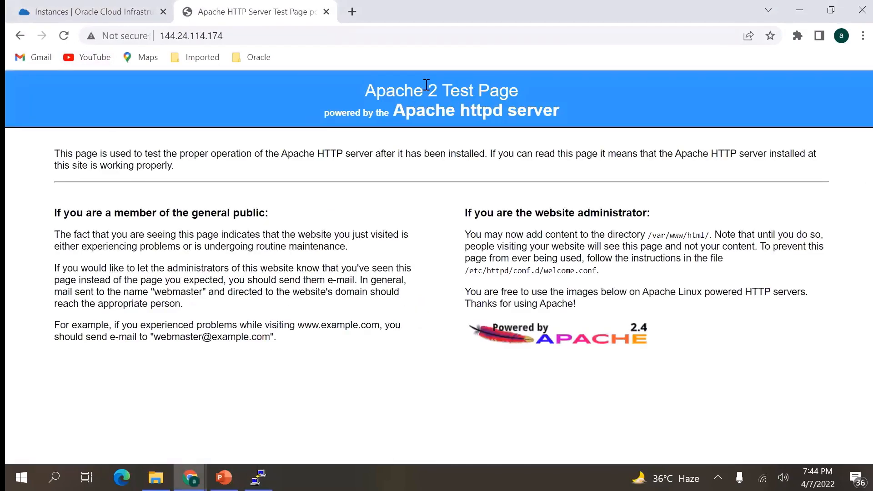
Step: Terminate Test_instance from the Autoscaling compartment's instances, permanently deleting its attached boot volume as well
{"action": "left_click", "coordinate": [81, 6]}
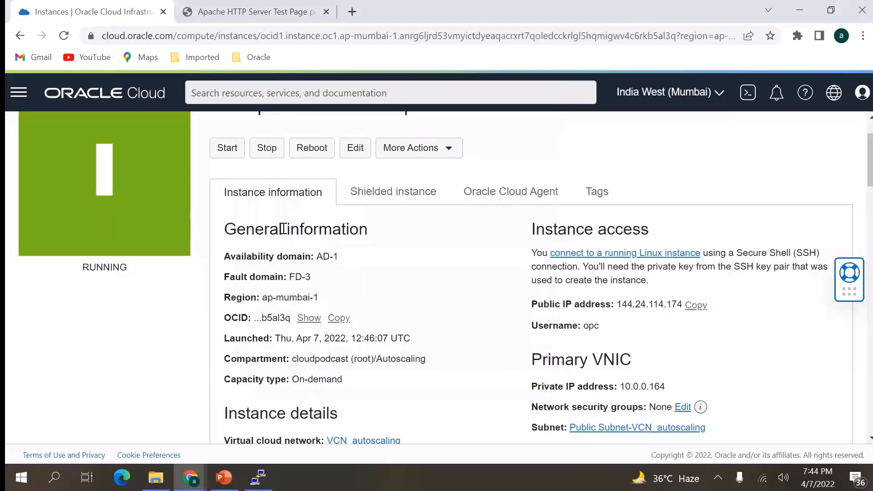
{"action": "scroll", "coordinate": [283, 229], "scroll_direction": "up", "scroll_amount": 1}
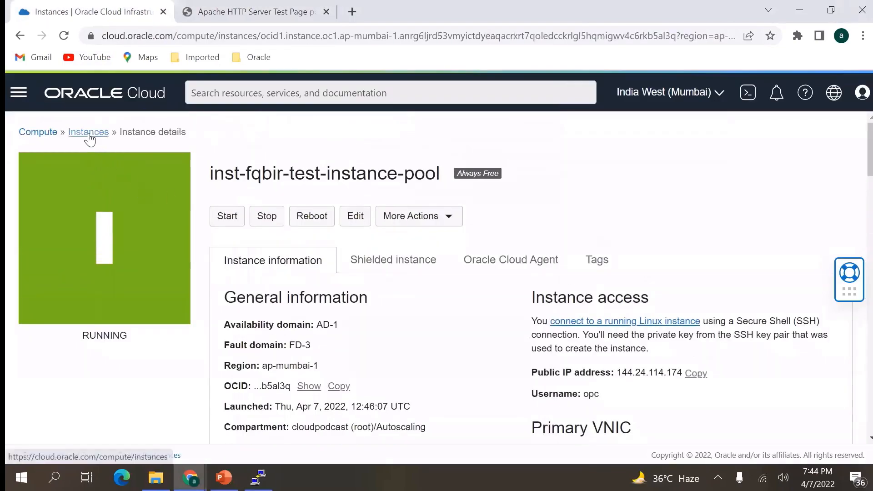
{"action": "left_click", "coordinate": [89, 132]}
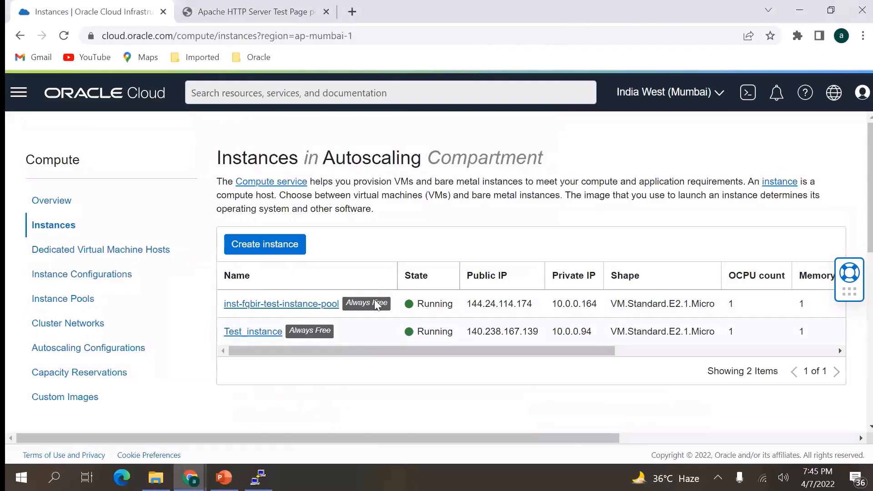
{"action": "left_click", "coordinate": [252, 336]}
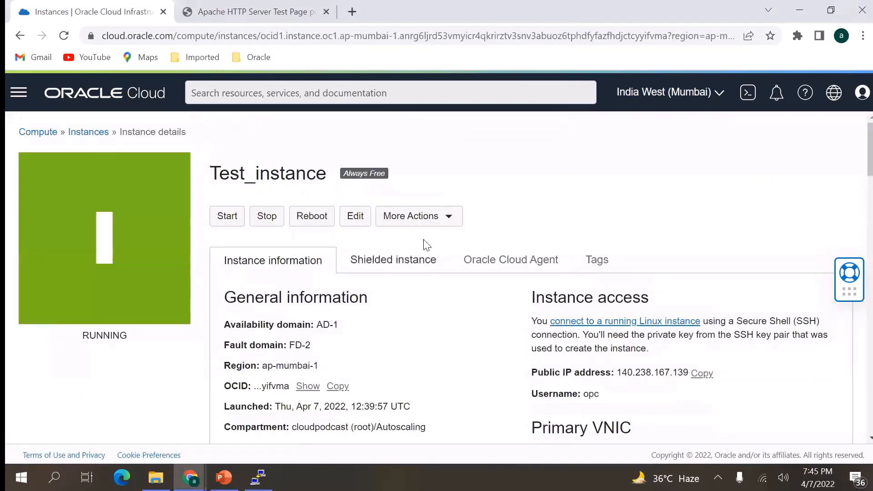
{"action": "left_click", "coordinate": [411, 216]}
{"action": "scroll", "coordinate": [450, 300], "scroll_direction": "down", "scroll_amount": 3}
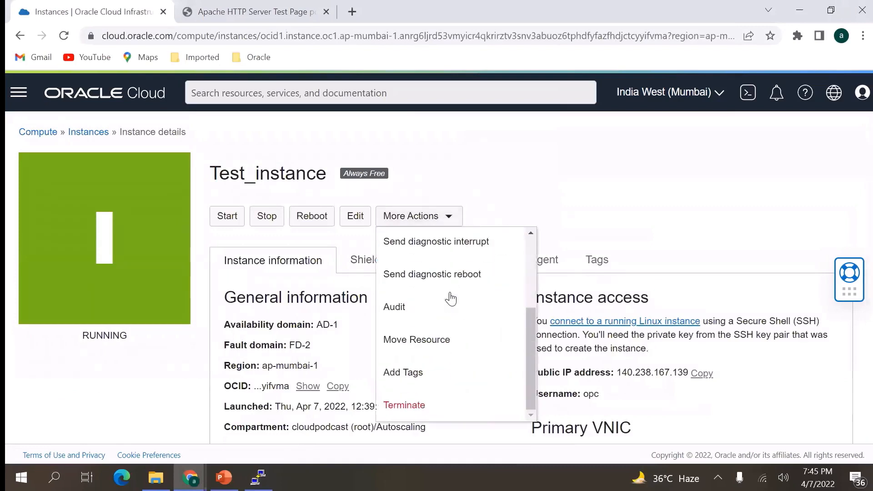
{"action": "left_click", "coordinate": [402, 404]}
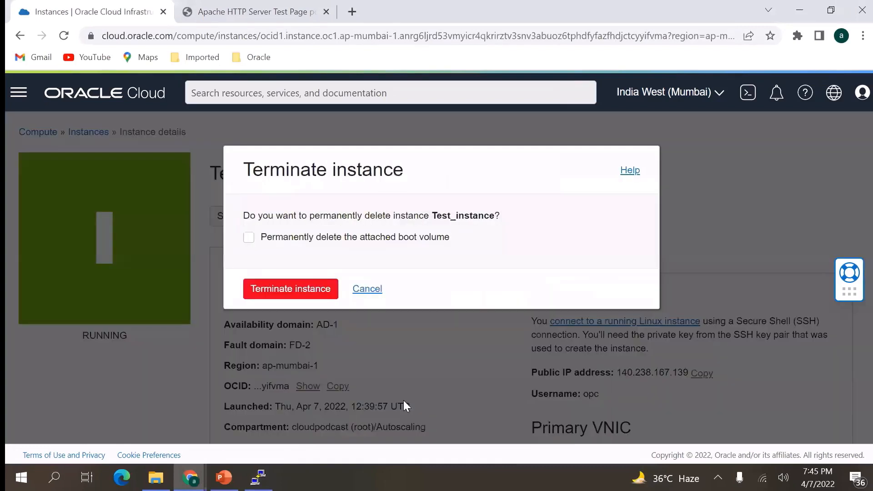
{"action": "left_click", "coordinate": [248, 237]}
{"action": "left_click", "coordinate": [302, 294]}
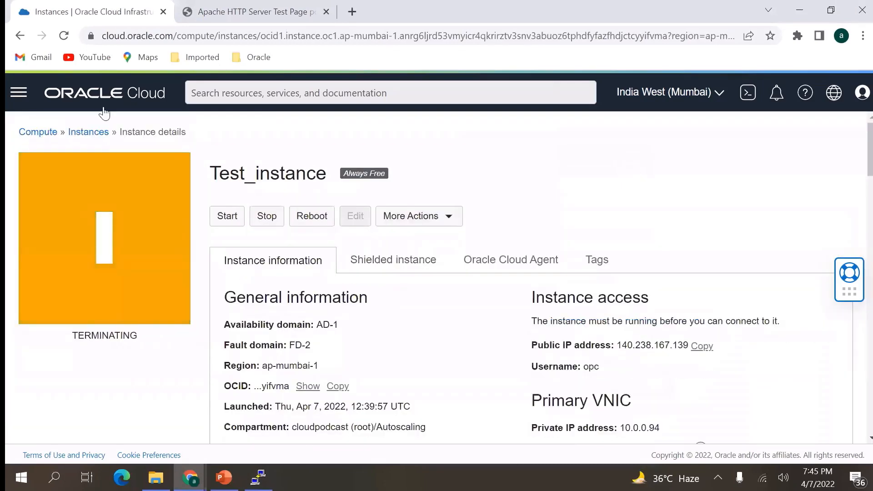
Step: Check the instances list, and open the details of test-instance-pool from the instance pools
{"action": "left_click", "coordinate": [96, 138]}
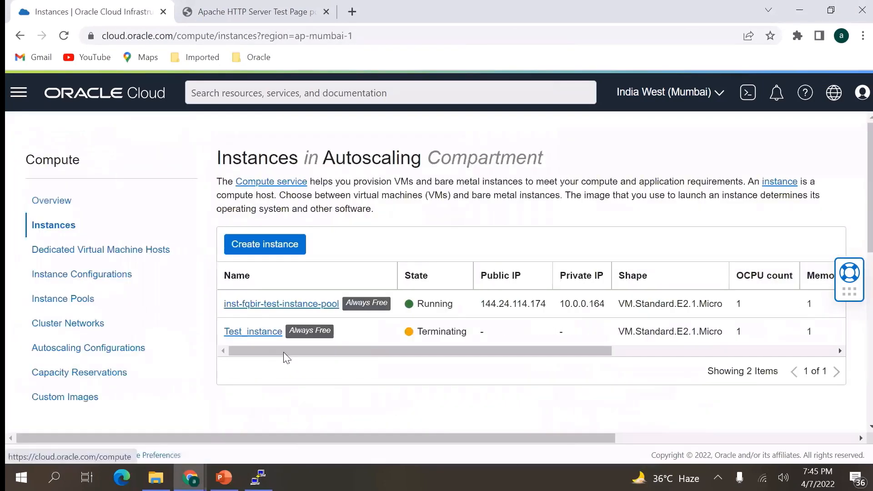
{"action": "left_click", "coordinate": [62, 298]}
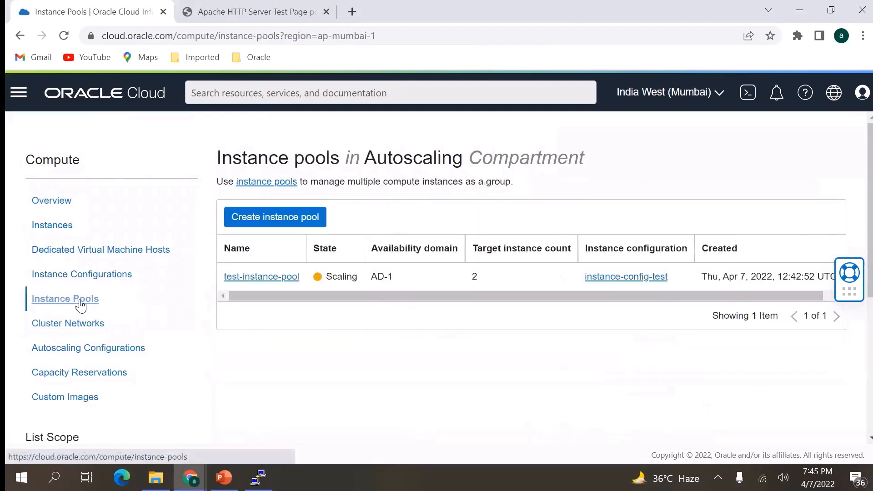
{"action": "left_click", "coordinate": [249, 277]}
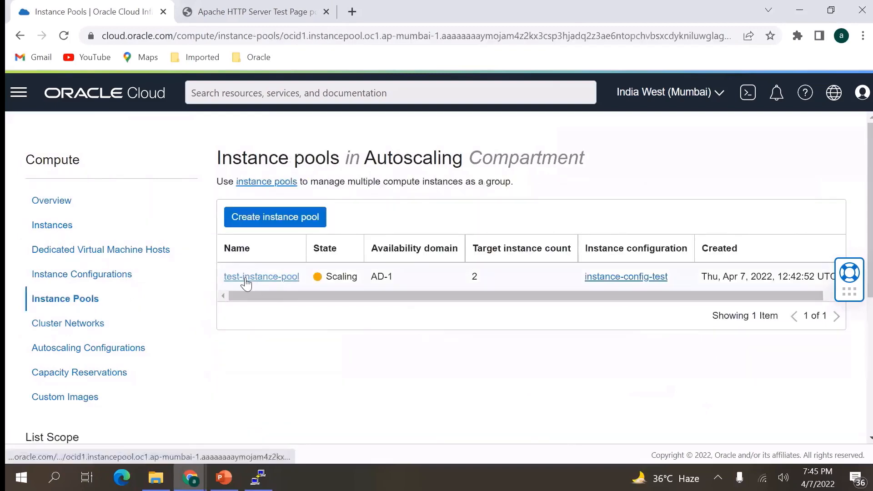
Step: Review the pool's attached instances, check the details of inst-fqbir-test-instance-pool, and return to the instances list
{"action": "scroll", "coordinate": [246, 282], "scroll_direction": "down", "scroll_amount": 10}
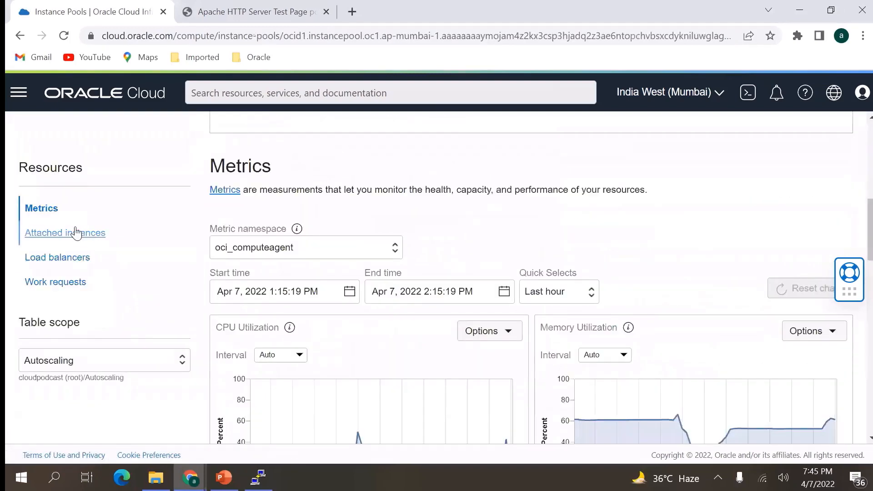
{"action": "left_click", "coordinate": [96, 244]}
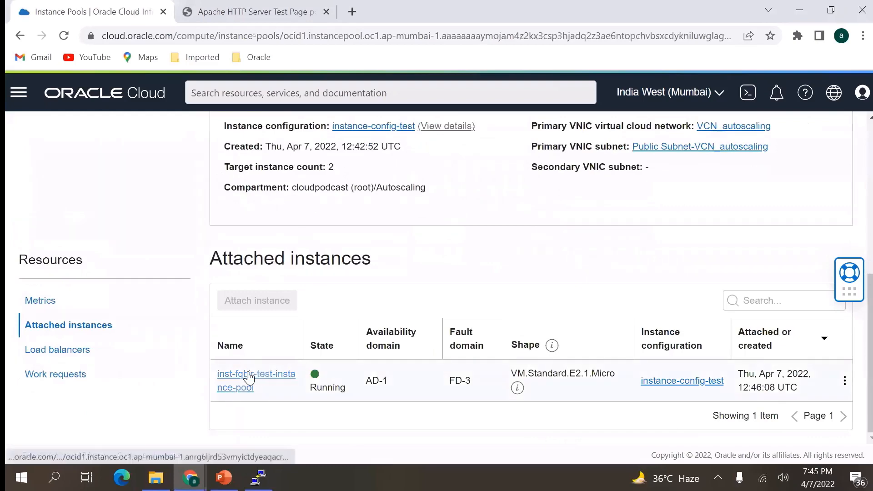
{"action": "left_click", "coordinate": [249, 377]}
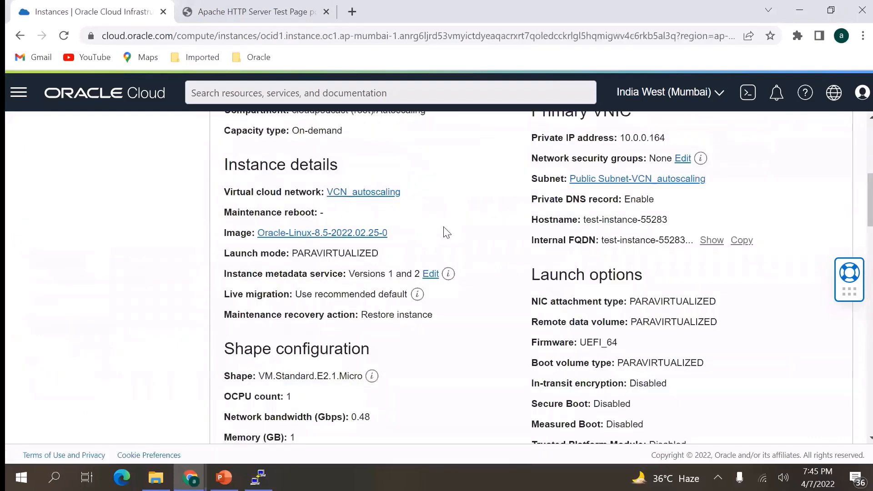
{"action": "scroll", "coordinate": [385, 275], "scroll_direction": "up", "scroll_amount": 3}
{"action": "scroll", "coordinate": [384, 275], "scroll_direction": "up", "scroll_amount": 4}
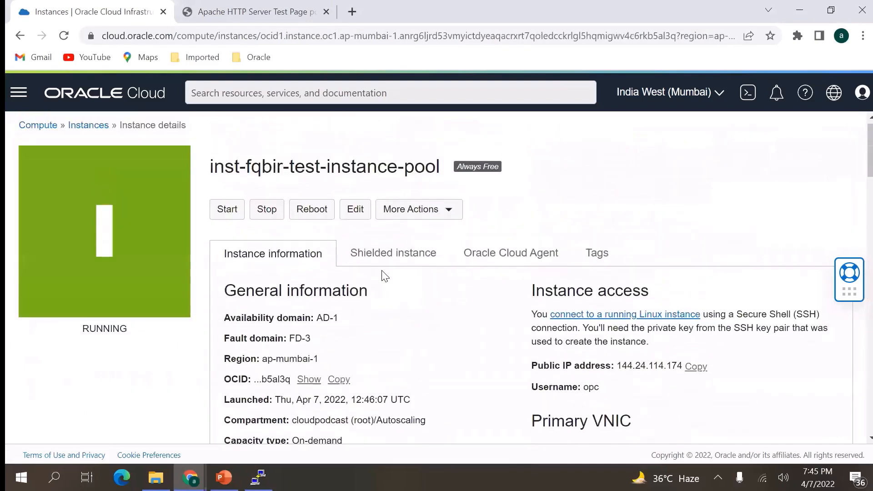
{"action": "left_click", "coordinate": [91, 134]}
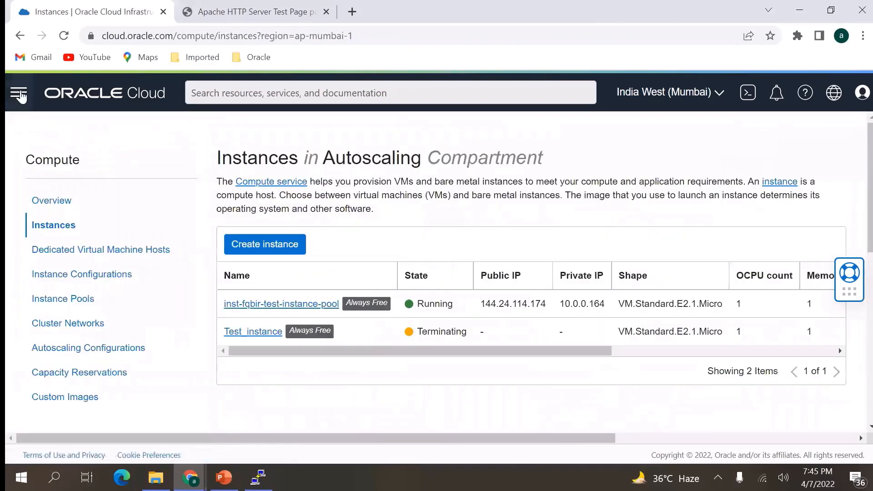
Step: Go to the load balancers in the Autoscaling compartment and copy the public IP address of Test_LB
{"action": "left_click", "coordinate": [19, 93]}
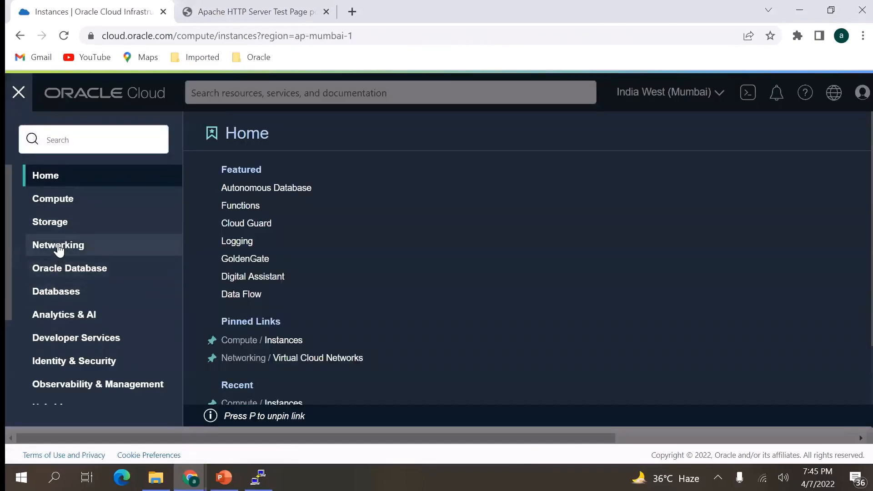
{"action": "left_click", "coordinate": [58, 245]}
{"action": "left_click", "coordinate": [260, 235]}
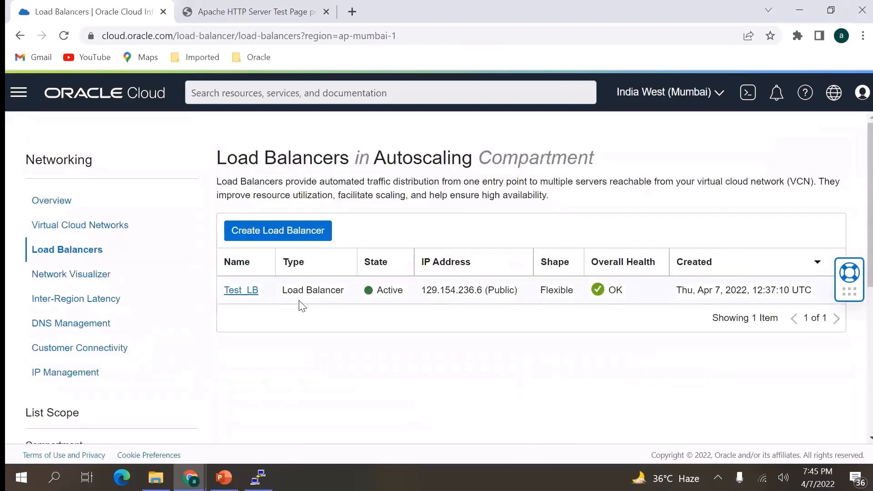
{"action": "left_click_drag", "start_coordinate": [610, 290], "coordinate": [622, 290]}
{"action": "left_click_drag", "start_coordinate": [482, 290], "coordinate": [425, 289]}
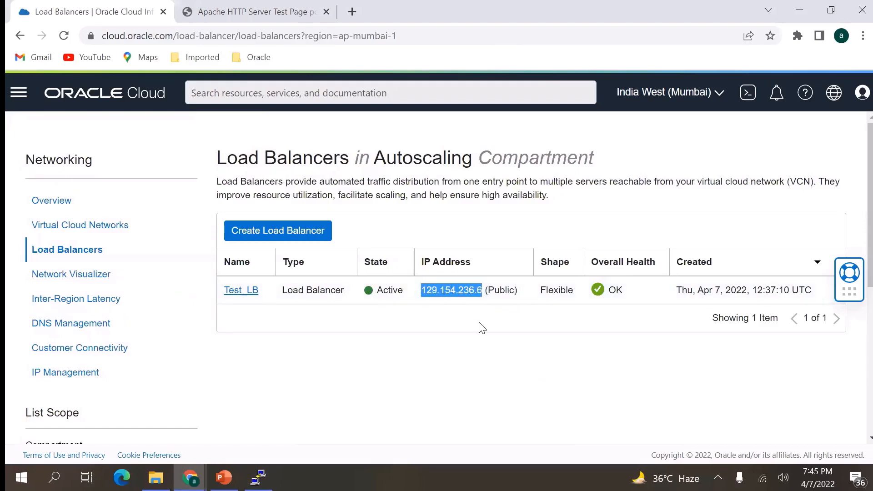
Step: Load 129.154.236.6 in a new browser tab to test the web server through the load balancer
{"action": "left_click", "coordinate": [352, 11]}
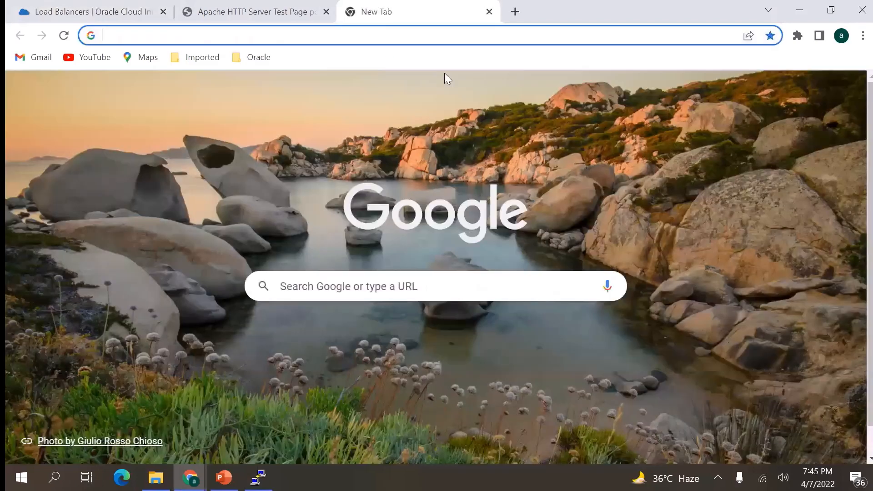
{"action": "type", "text": "129.154.236.6"}
{"action": "key", "text": "Return"}
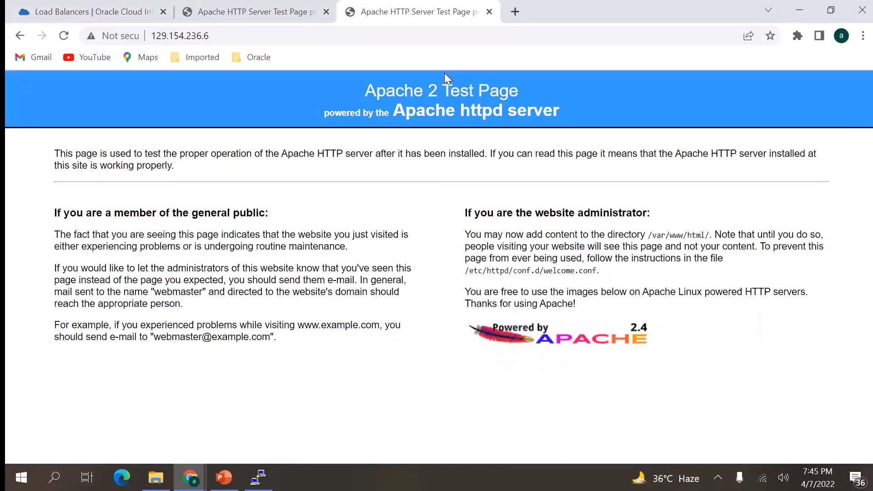
Step: Return to the Oracle Cloud console, check the compute instances list, and open the details of test-instance-pool
{"action": "left_click", "coordinate": [107, 6]}
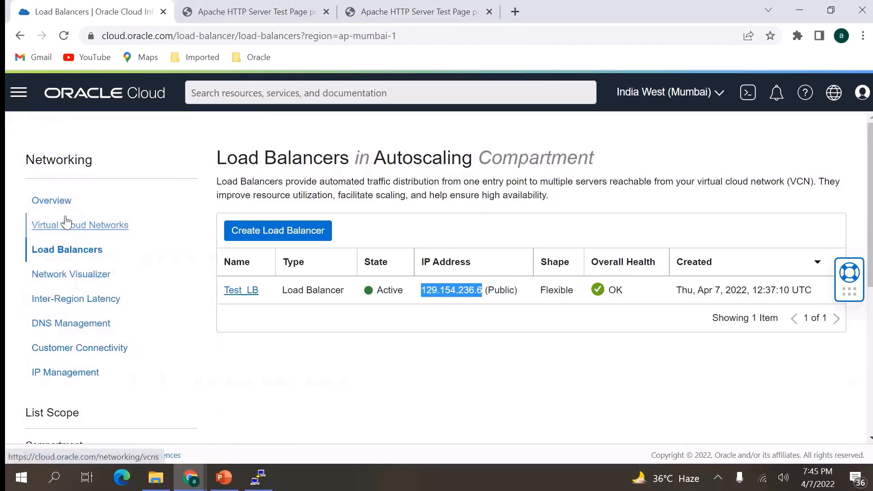
{"action": "left_click", "coordinate": [22, 103]}
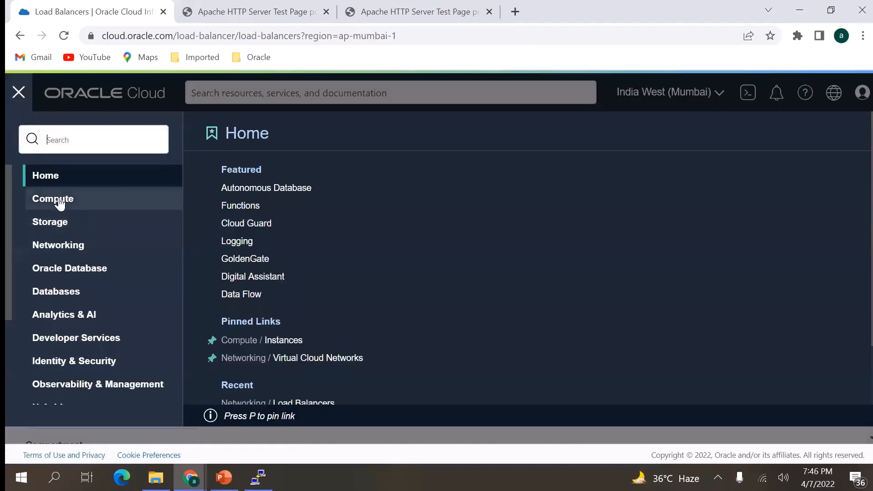
{"action": "left_click", "coordinate": [128, 208]}
{"action": "left_click", "coordinate": [228, 207]}
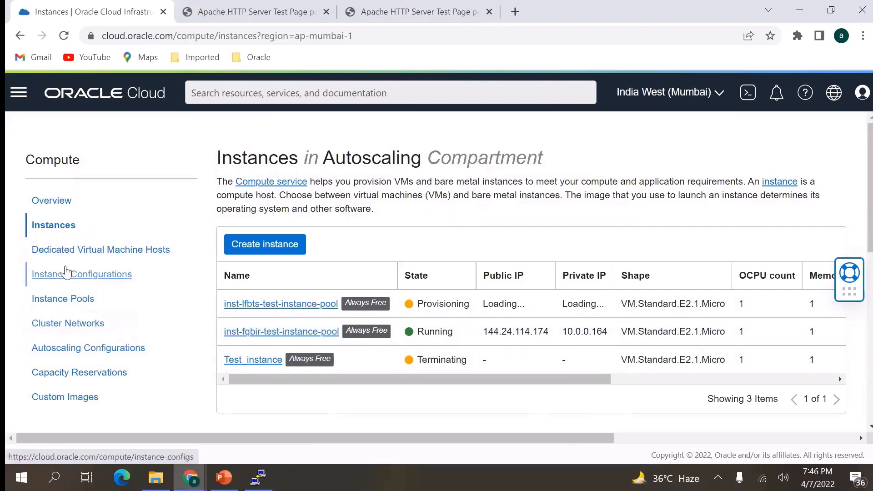
{"action": "left_click", "coordinate": [67, 302]}
{"action": "left_click", "coordinate": [259, 278]}
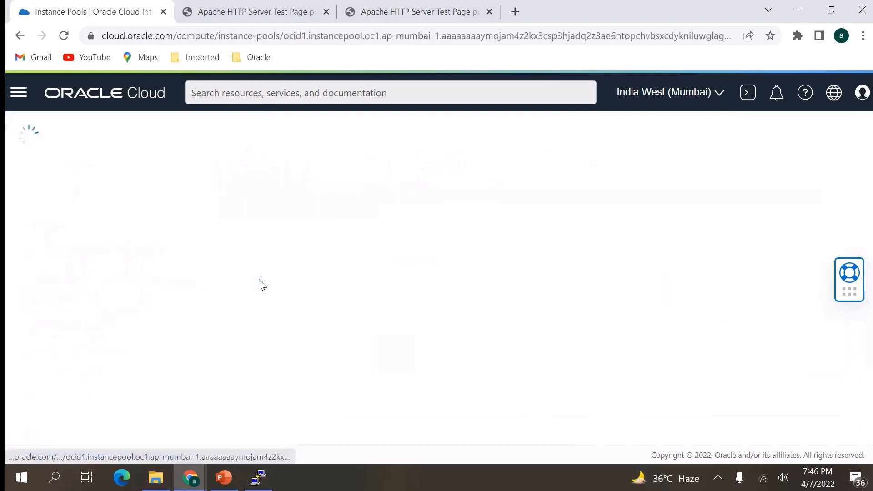
Step: Examine the pool's metrics charts, reading the CPU utilization peaks over the last hour
{"action": "scroll", "coordinate": [179, 348], "scroll_direction": "down", "scroll_amount": 10}
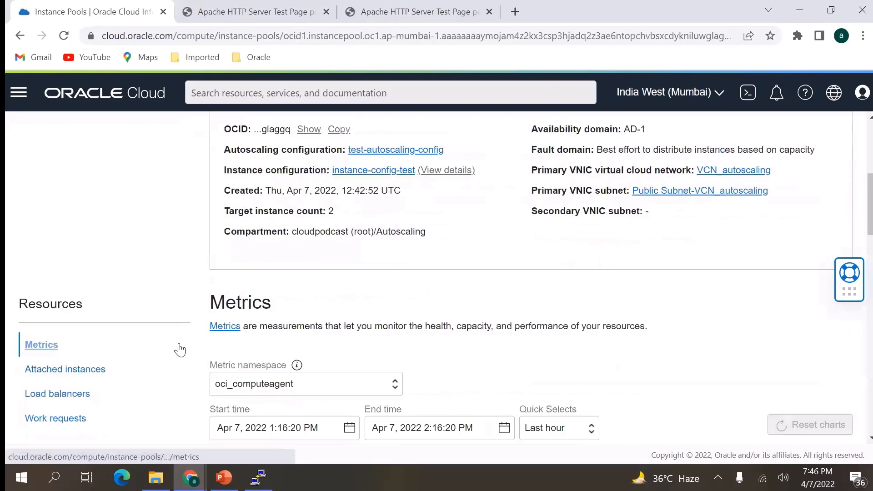
{"action": "scroll", "coordinate": [179, 348], "scroll_direction": "down", "scroll_amount": 3}
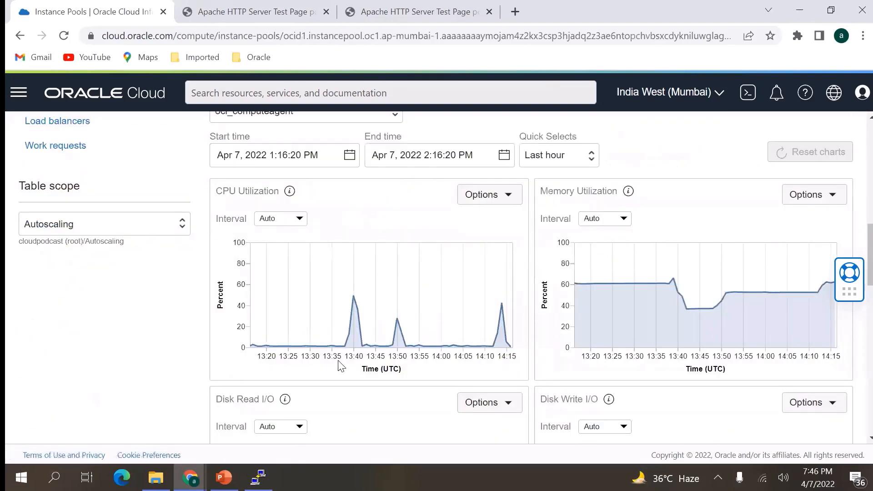
{"action": "mouse_move", "coordinate": [361, 308]}
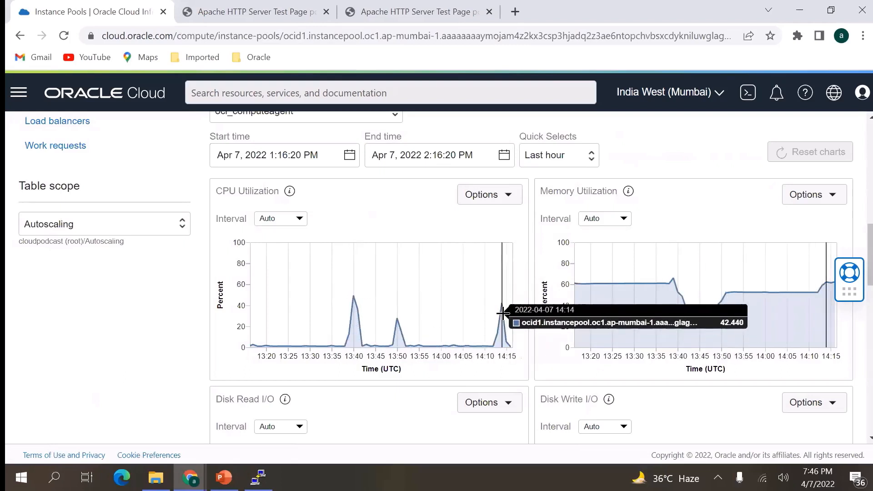
{"action": "scroll", "coordinate": [198, 359], "scroll_direction": "down", "scroll_amount": 4}
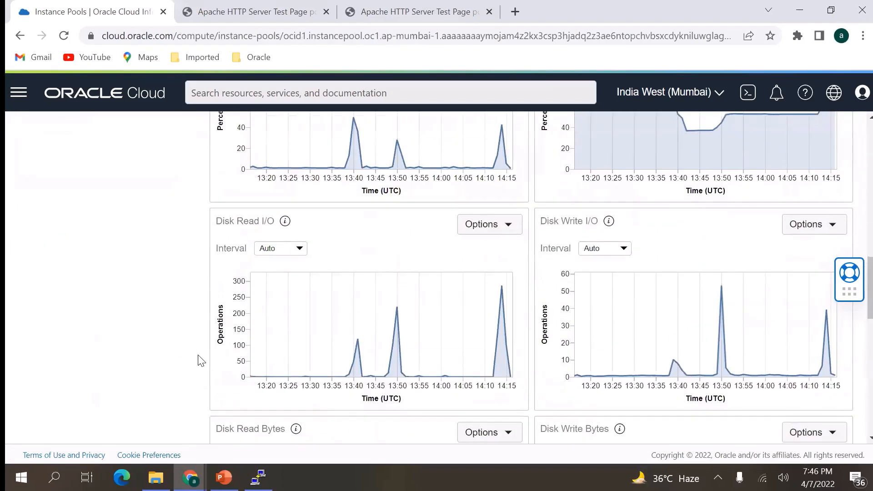
{"action": "scroll", "coordinate": [199, 359], "scroll_direction": "up", "scroll_amount": 4}
{"action": "scroll", "coordinate": [198, 359], "scroll_direction": "up", "scroll_amount": 2}
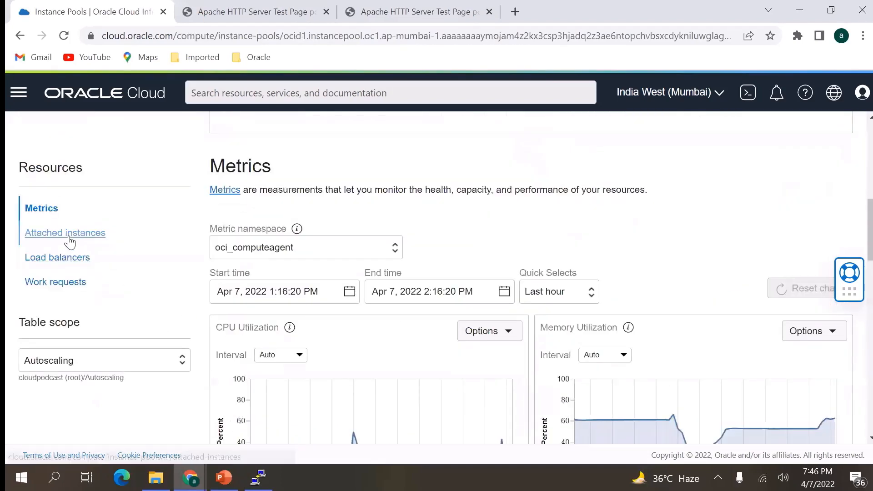
Step: Check the states of the pool's attached instances and its target instance count
{"action": "left_click", "coordinate": [54, 234]}
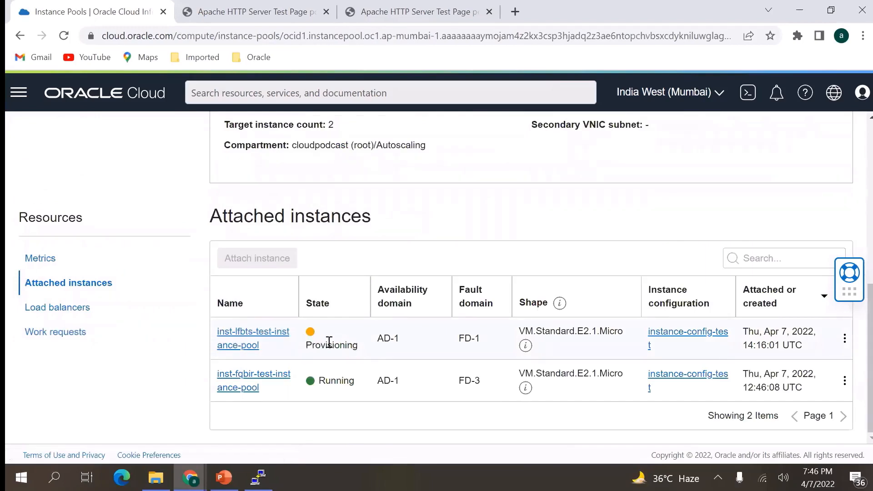
{"action": "scroll", "coordinate": [206, 296], "scroll_direction": "up", "scroll_amount": 1}
{"action": "scroll", "coordinate": [206, 301], "scroll_direction": "up", "scroll_amount": 5}
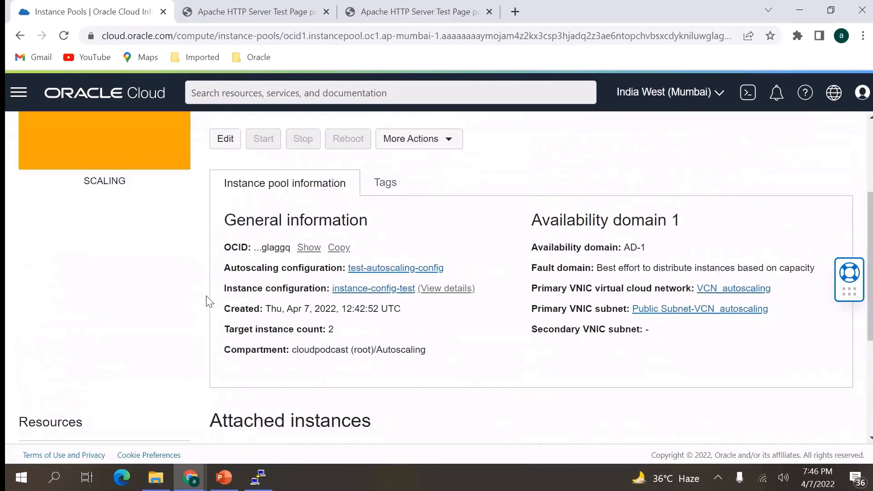
{"action": "scroll", "coordinate": [208, 302], "scroll_direction": "down", "scroll_amount": 5}
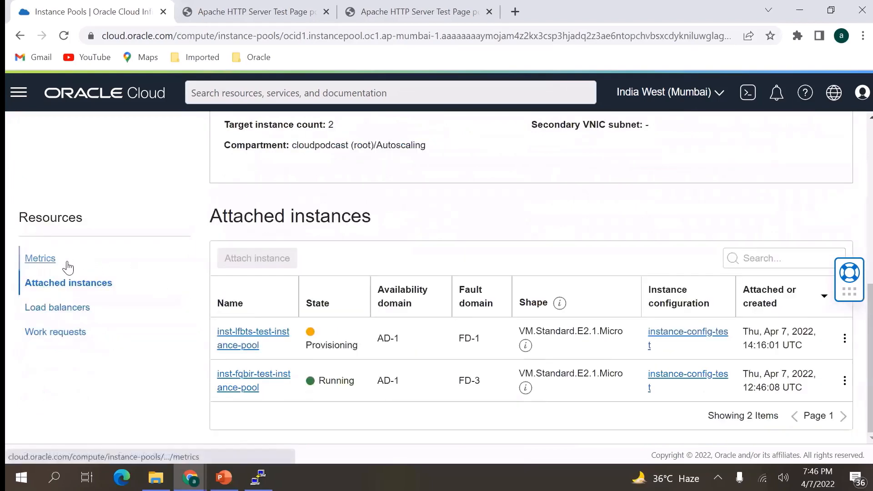
Step: Go back to the pool's metrics and inspect the most recent rise in CPU utilization
{"action": "left_click", "coordinate": [34, 264]}
{"action": "scroll", "coordinate": [299, 314], "scroll_direction": "down", "scroll_amount": 5}
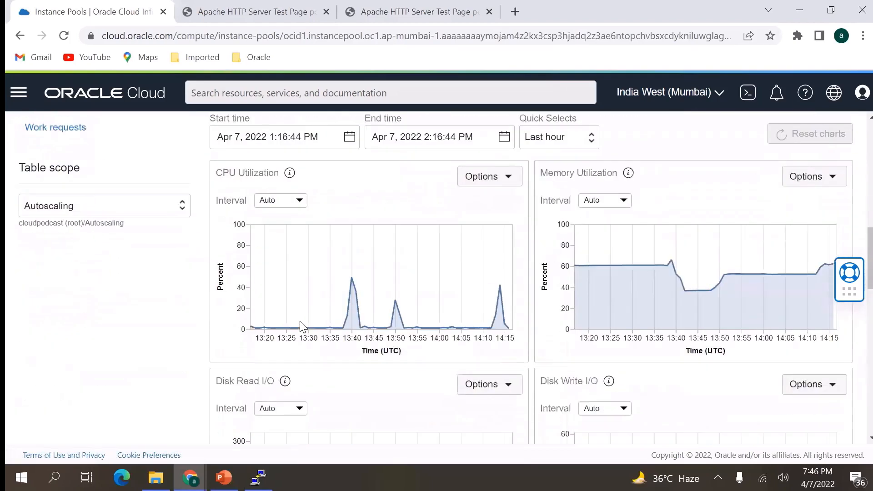
{"action": "mouse_move", "coordinate": [487, 318]}
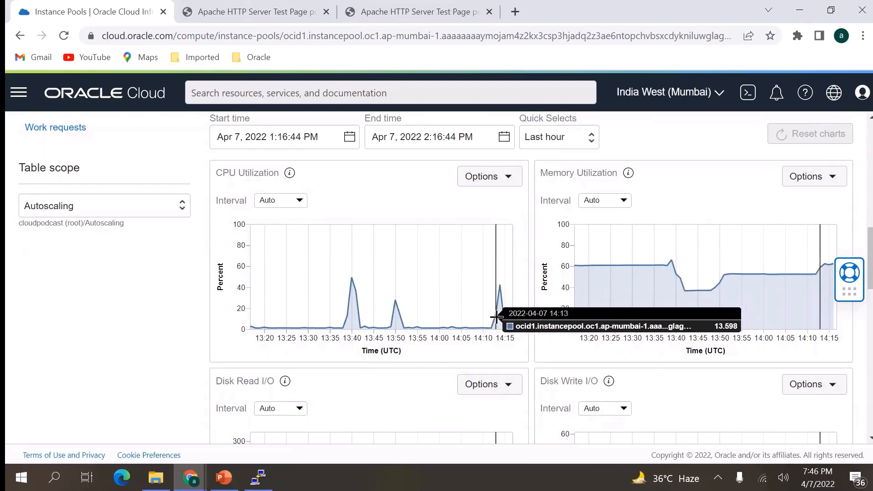
{"action": "scroll", "coordinate": [143, 298], "scroll_direction": "up", "scroll_amount": 4}
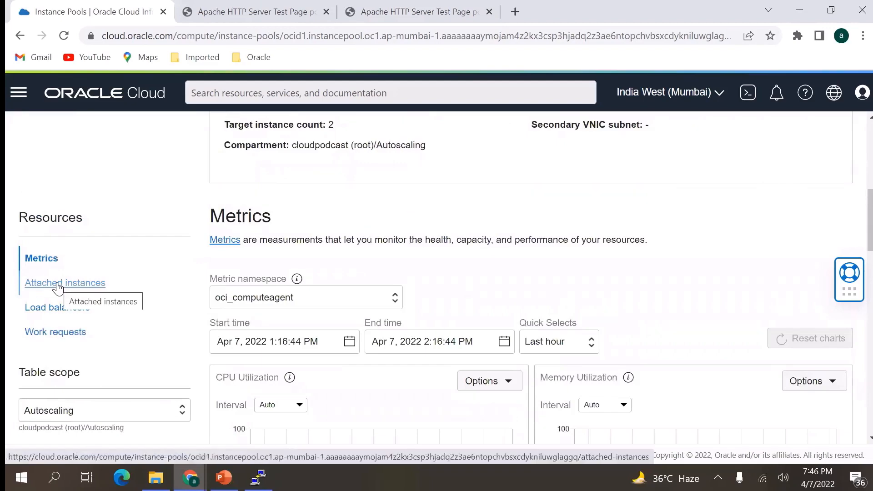
Step: Examine the pool's work requests, comparing the states of the instance creation and load balancer attachment operations, and recheck the pool's overall state
{"action": "left_click", "coordinate": [59, 332]}
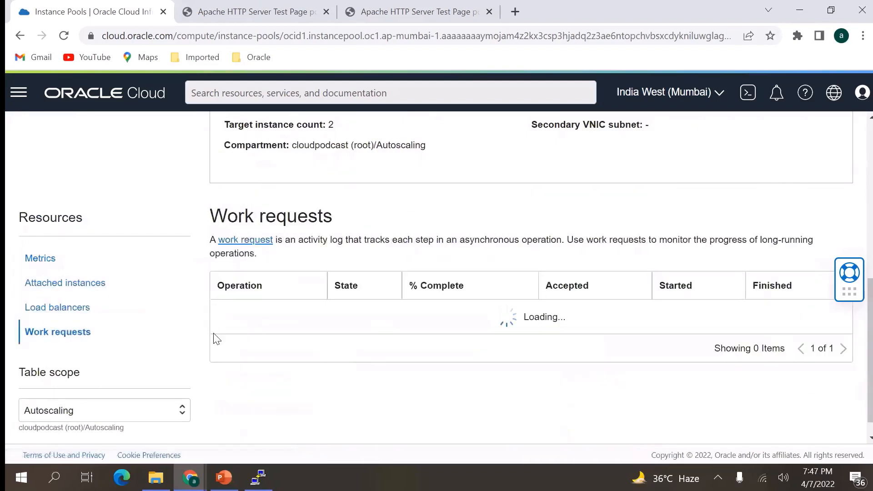
{"action": "scroll", "coordinate": [245, 345], "scroll_direction": "down", "scroll_amount": 2}
{"action": "scroll", "coordinate": [244, 349], "scroll_direction": "up", "scroll_amount": 1}
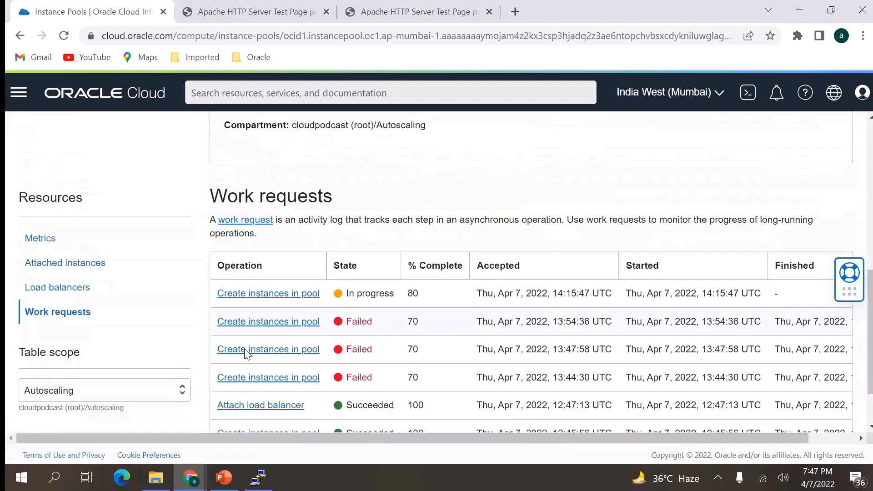
{"action": "scroll", "coordinate": [362, 311], "scroll_direction": "down", "scroll_amount": 2}
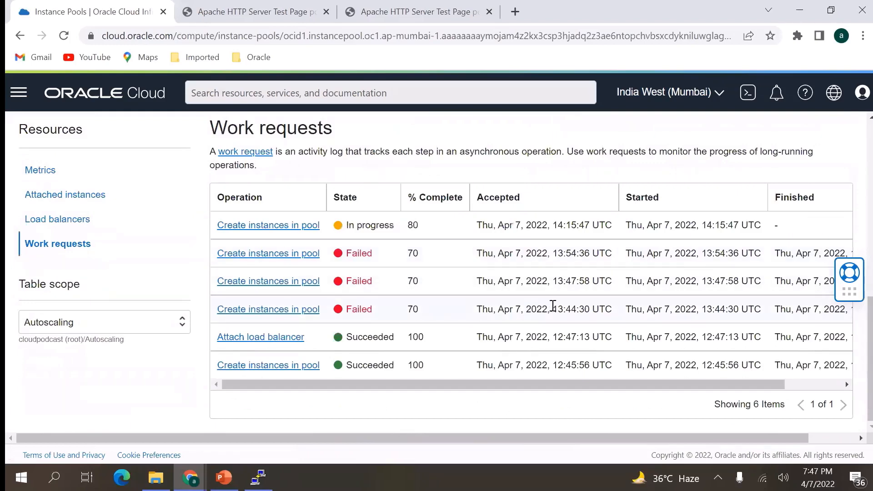
{"action": "left_click_drag", "start_coordinate": [590, 312], "coordinate": [331, 263]}
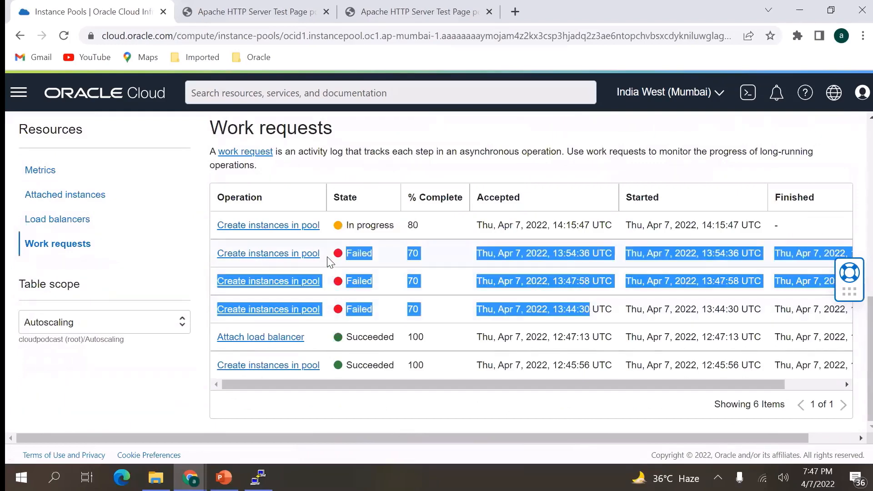
{"action": "left_click", "coordinate": [349, 253]}
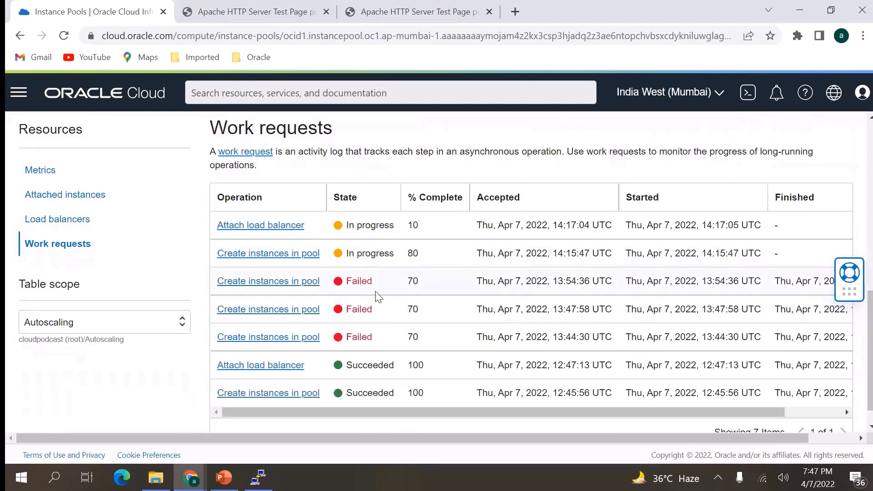
{"action": "scroll", "coordinate": [150, 279], "scroll_direction": "up", "scroll_amount": 10}
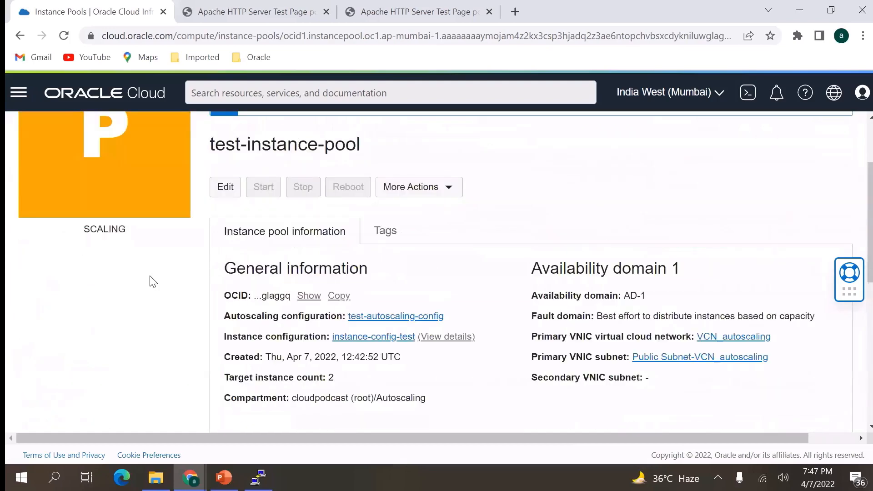
{"action": "scroll", "coordinate": [153, 281], "scroll_direction": "down", "scroll_amount": 10}
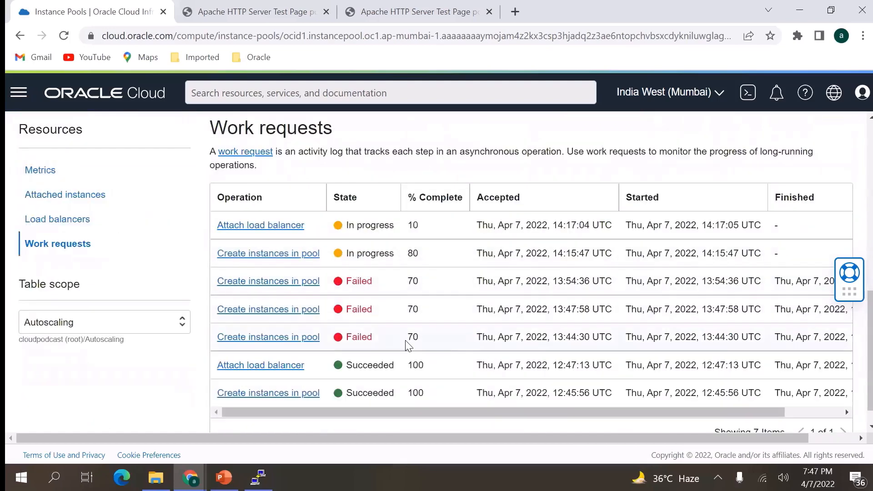
{"action": "left_click_drag", "start_coordinate": [353, 281], "coordinate": [377, 343]}
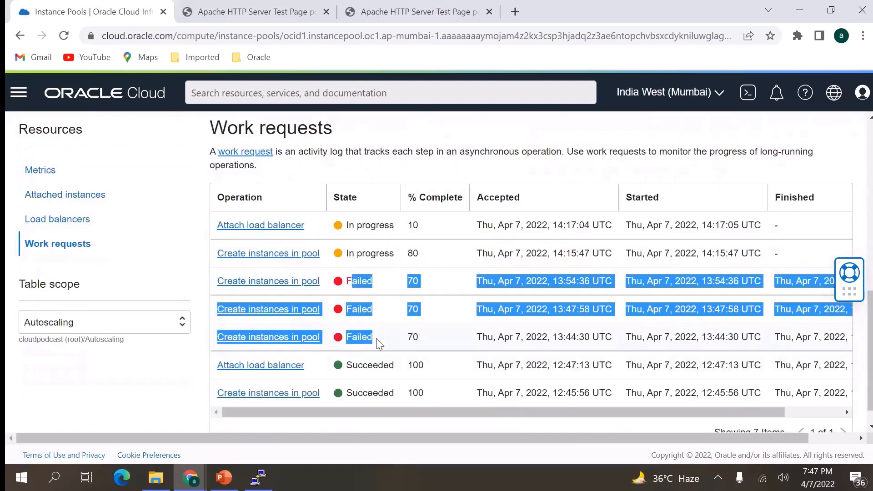
{"action": "left_click", "coordinate": [376, 338]}
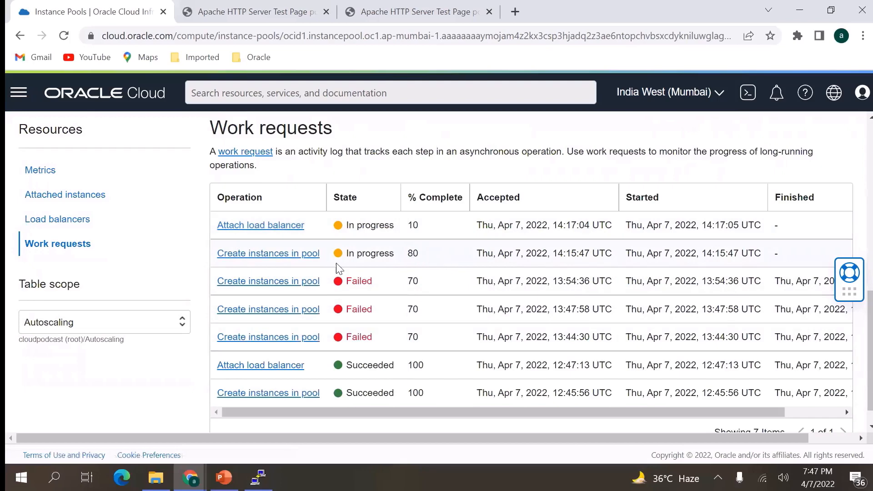
{"action": "scroll", "coordinate": [173, 275], "scroll_direction": "up", "scroll_amount": 10}
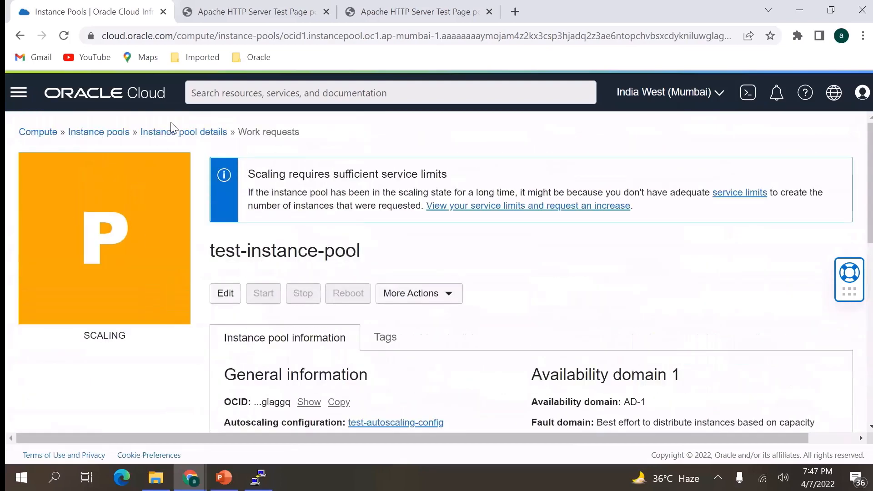
Step: Open the Test_LB load balancer from the networking resources and review its overall health and metrics
{"action": "left_click", "coordinate": [18, 93]}
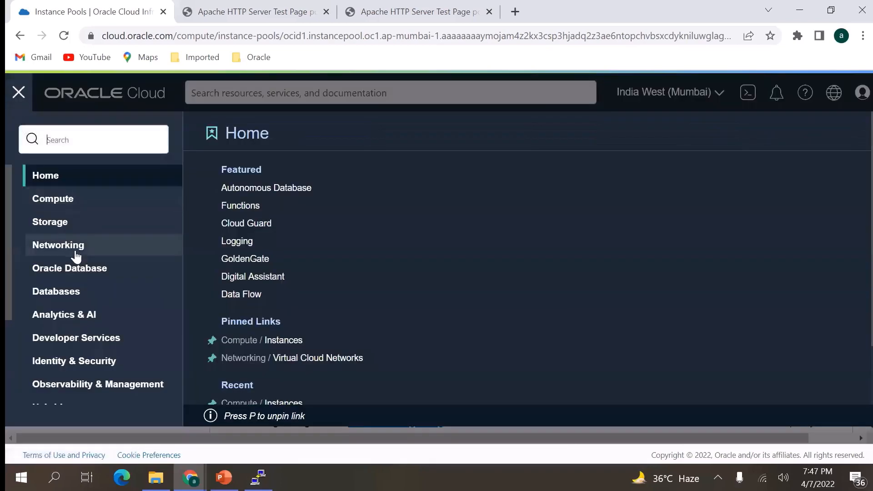
{"action": "left_click", "coordinate": [73, 248]}
{"action": "left_click", "coordinate": [266, 230]}
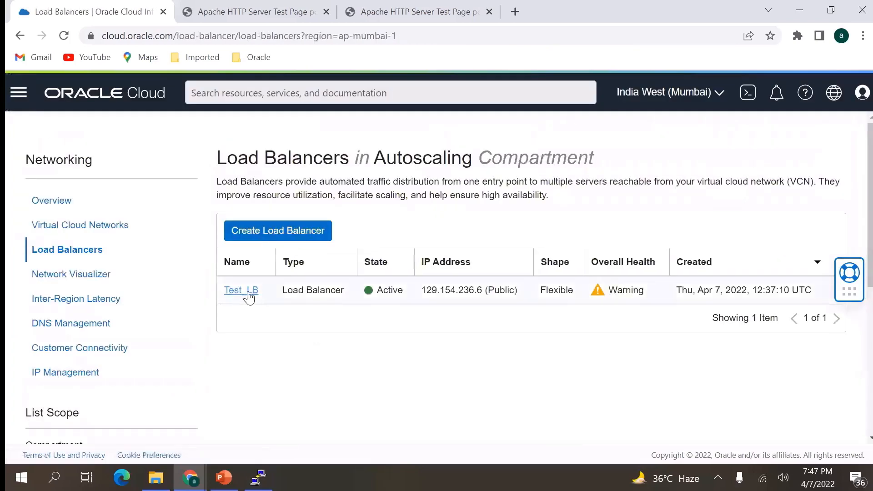
{"action": "left_click", "coordinate": [244, 290]}
{"action": "scroll", "coordinate": [186, 313], "scroll_direction": "down", "scroll_amount": 5}
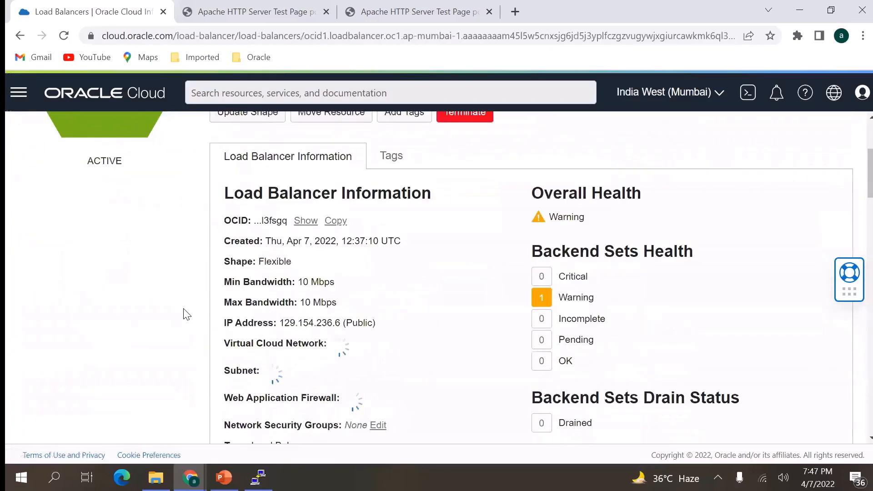
{"action": "scroll", "coordinate": [172, 328], "scroll_direction": "down", "scroll_amount": 10}
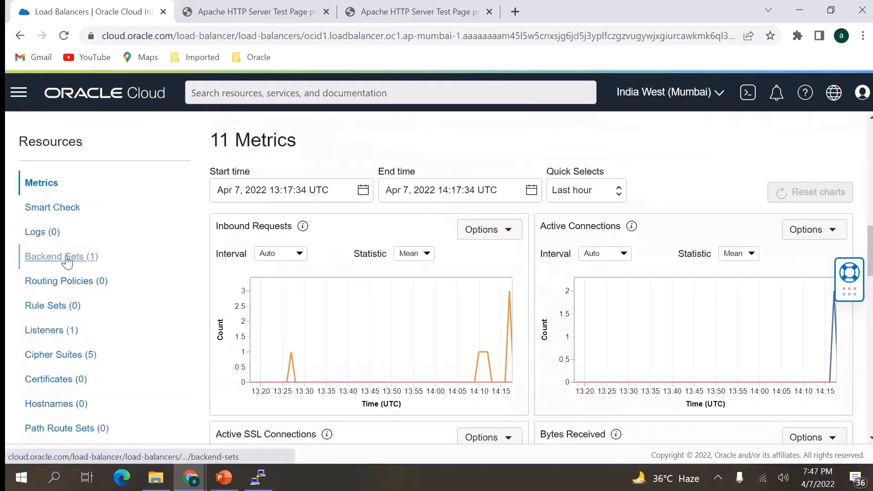
Step: Open the load balancer's backend set and inspect the health of each backend, focusing on the one with IP 10.0.0.86
{"action": "left_click", "coordinate": [69, 256]}
{"action": "left_click", "coordinate": [234, 253]}
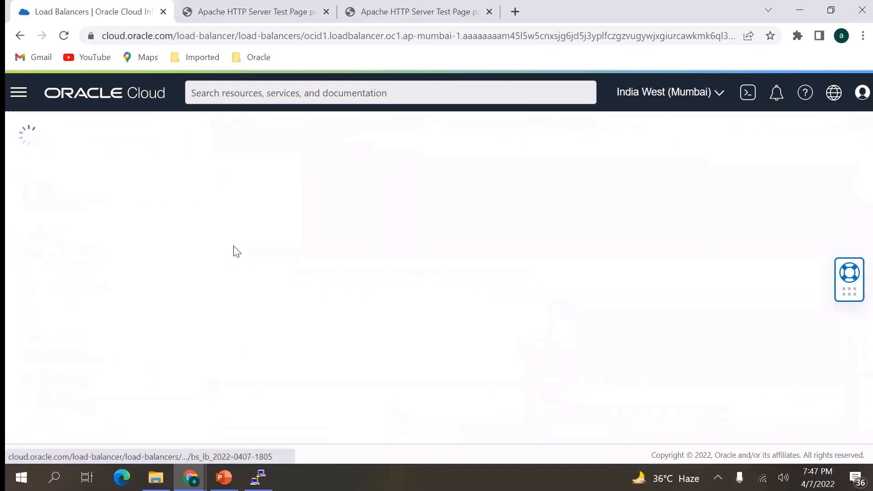
{"action": "scroll", "coordinate": [261, 328], "scroll_direction": "down", "scroll_amount": 20}
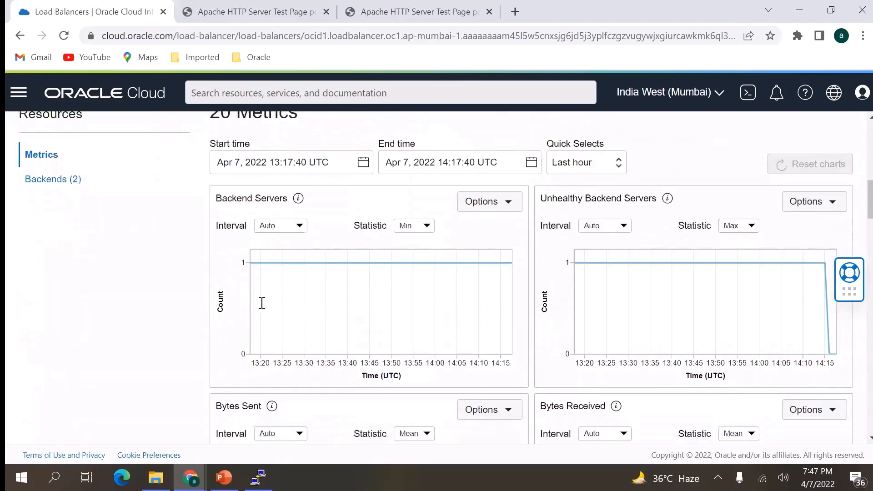
{"action": "scroll", "coordinate": [148, 310], "scroll_direction": "up", "scroll_amount": 10}
{"action": "left_click", "coordinate": [73, 334]}
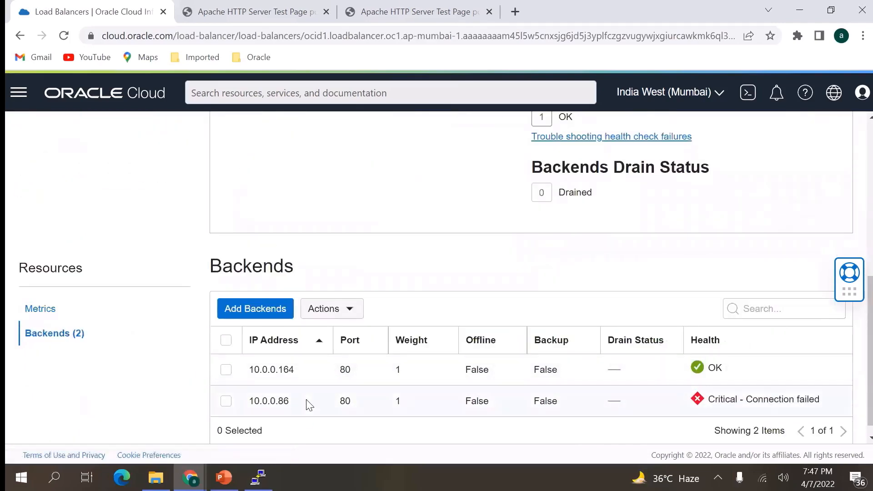
{"action": "mouse_move", "coordinate": [697, 401]}
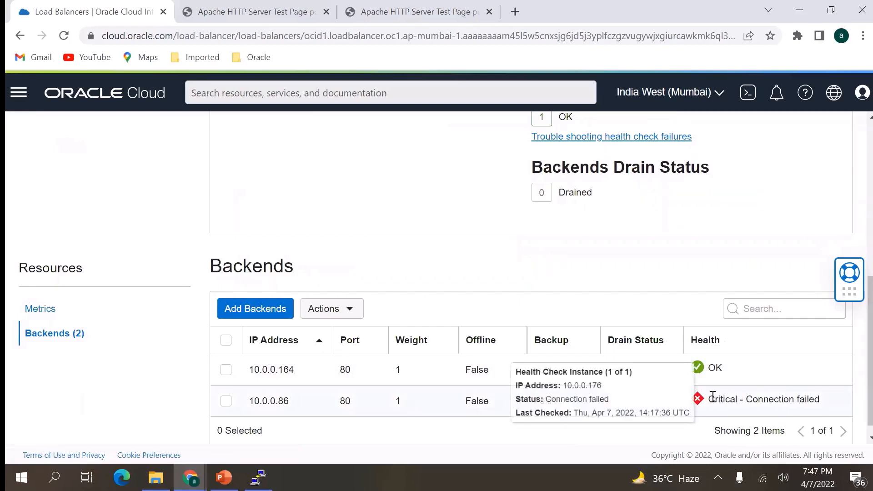
{"action": "left_click_drag", "start_coordinate": [319, 410], "coordinate": [276, 401]}
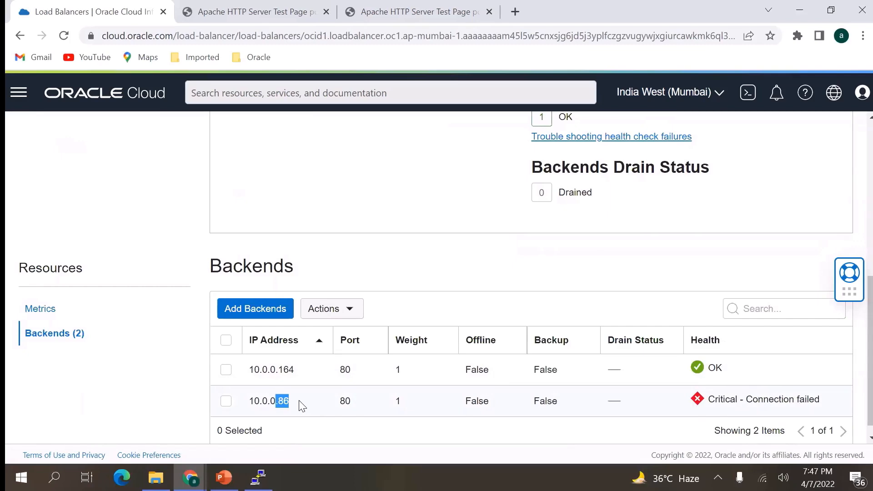
{"action": "left_click", "coordinate": [279, 403]}
Step: Go to the list of compute instances and compare their states and private IP addresses with the backends
{"action": "scroll", "coordinate": [159, 346], "scroll_direction": "up", "scroll_amount": 6}
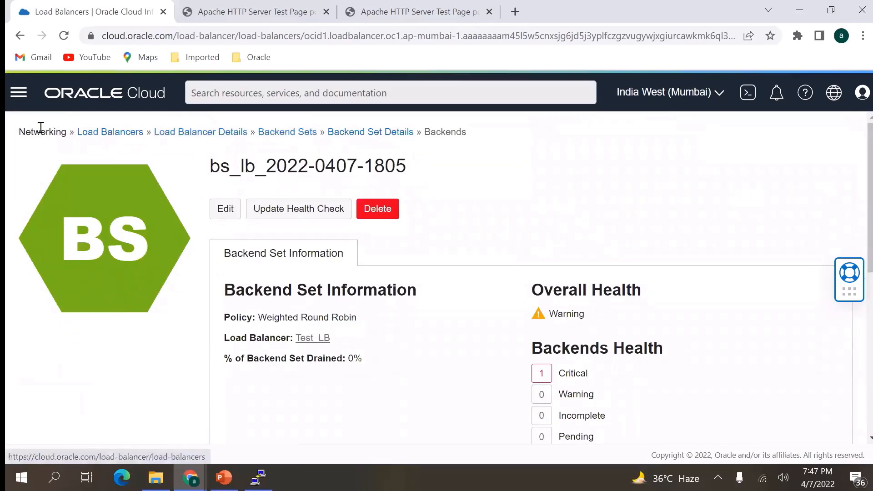
{"action": "left_click", "coordinate": [15, 92]}
{"action": "left_click", "coordinate": [55, 210]}
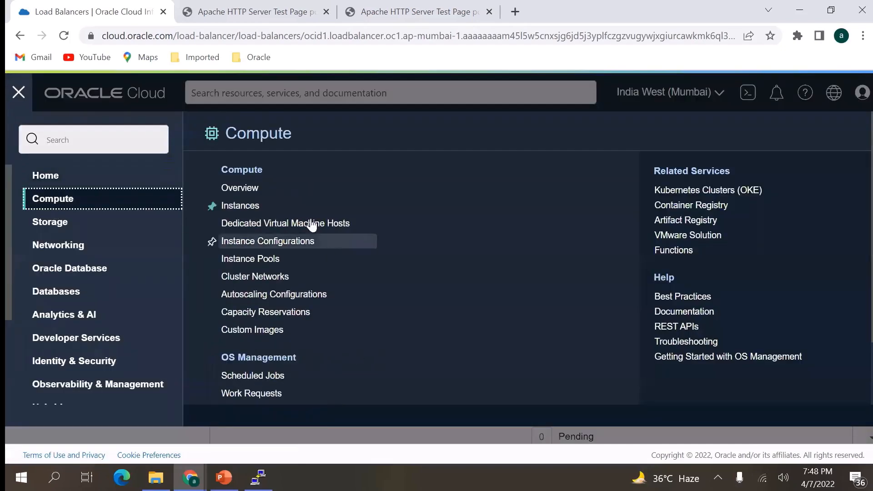
{"action": "left_click", "coordinate": [239, 203]}
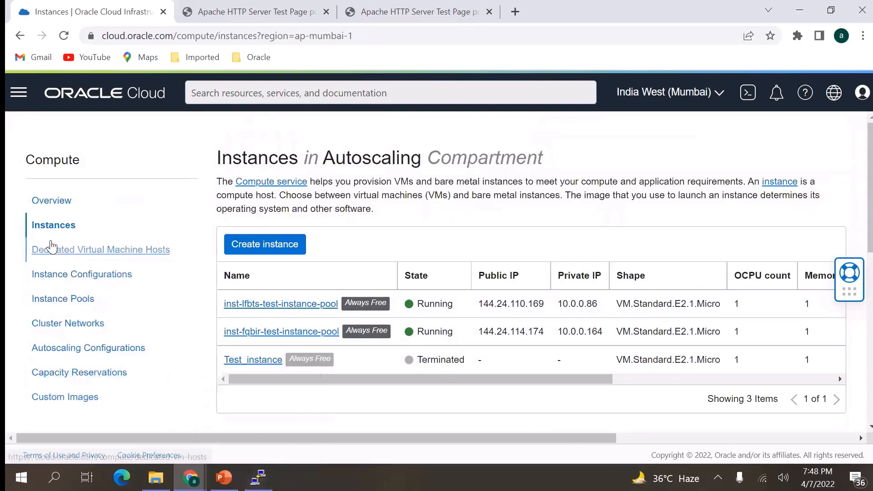
Step: Open test-instance-pool from the instance pools list and check the states of its attached instances
{"action": "left_click", "coordinate": [51, 297]}
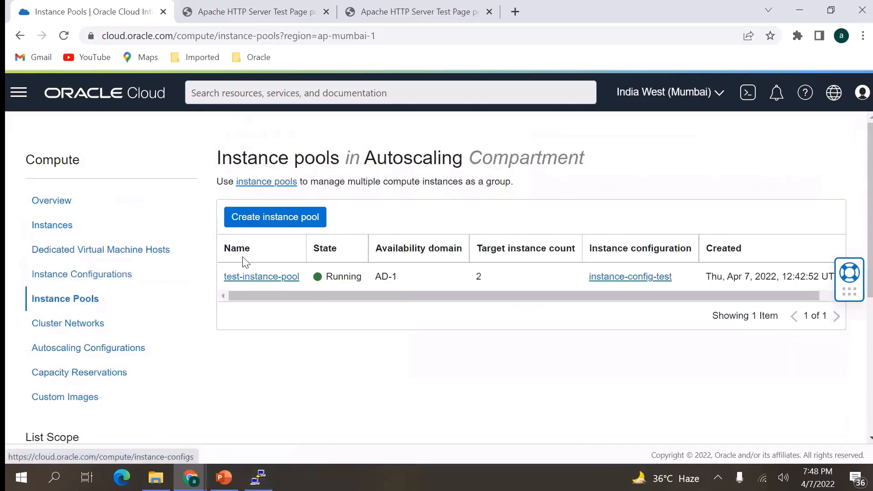
{"action": "left_click", "coordinate": [266, 282]}
{"action": "scroll", "coordinate": [156, 337], "scroll_direction": "down", "scroll_amount": 7}
{"action": "left_click", "coordinate": [59, 286]}
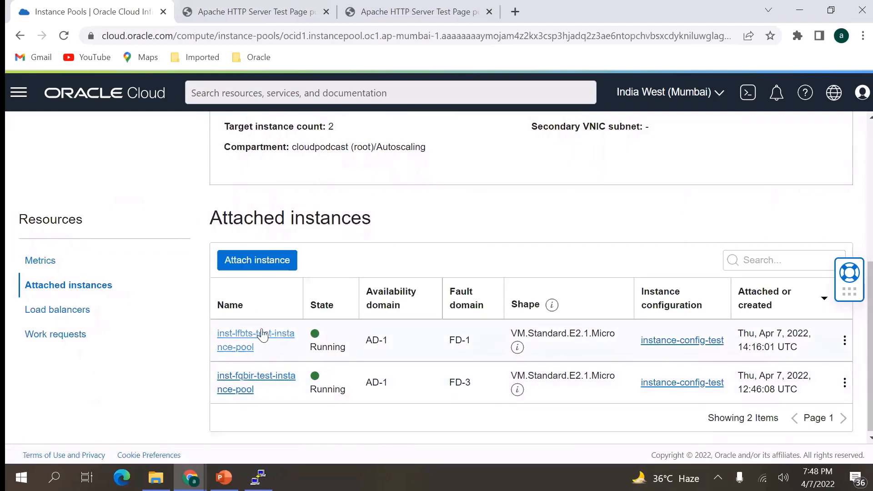
Step: Inspect the latest CPU utilization reading in the pool's metrics charts
{"action": "left_click", "coordinate": [54, 263]}
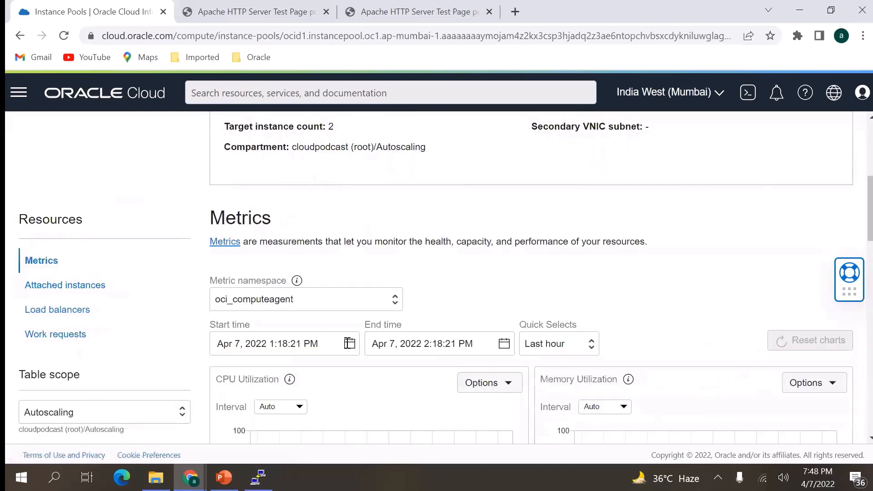
{"action": "scroll", "coordinate": [519, 320], "scroll_direction": "down", "scroll_amount": 5}
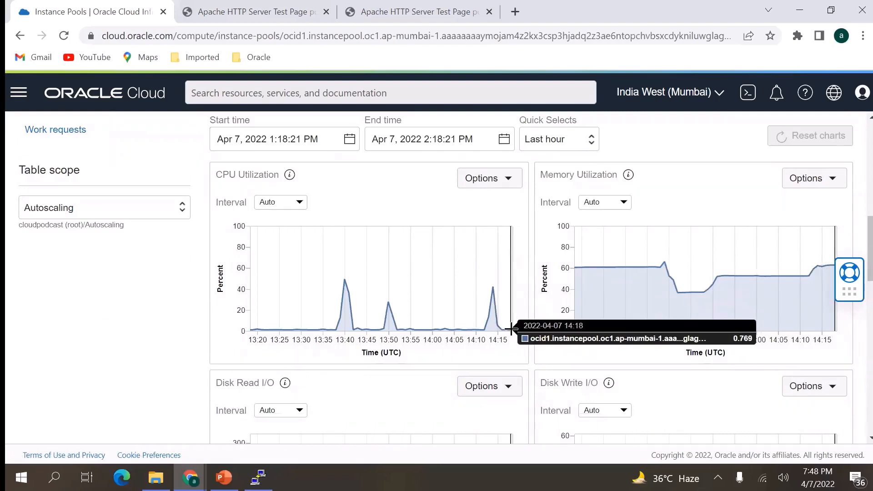
{"action": "scroll", "coordinate": [114, 289], "scroll_direction": "up", "scroll_amount": 5}
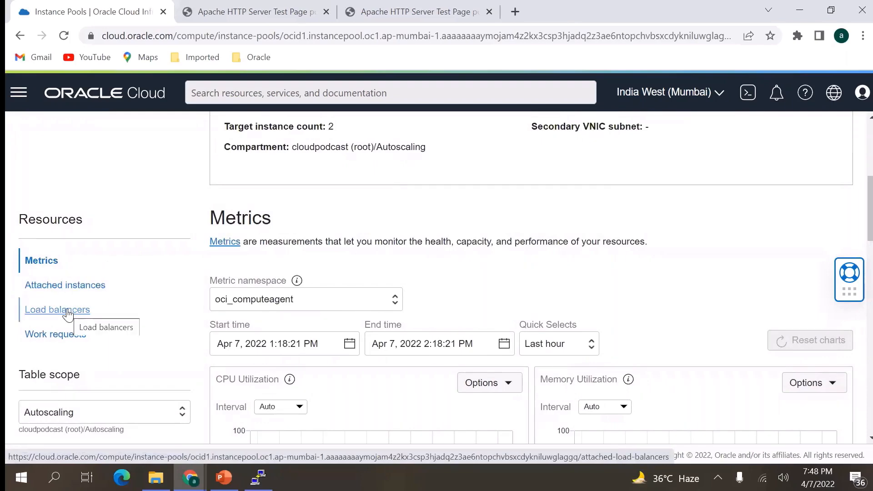
Step: Return to the pool's attached instances and check the pool's overall state and target instance count
{"action": "left_click", "coordinate": [70, 286]}
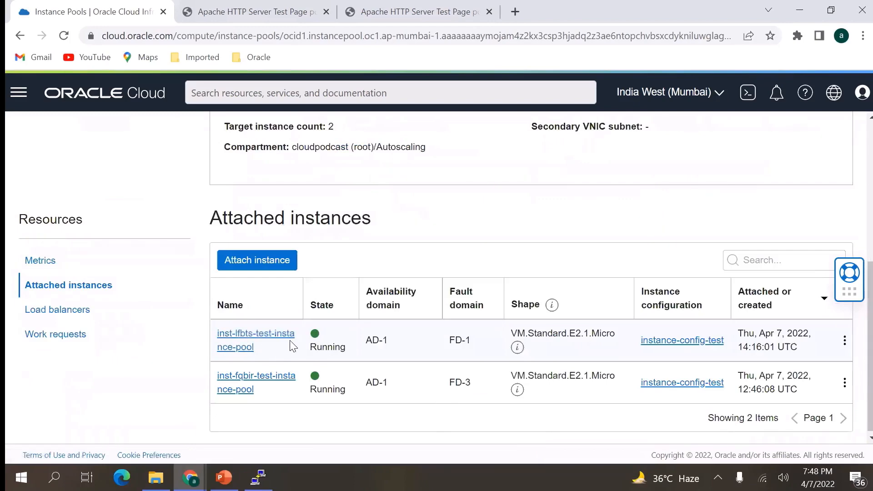
{"action": "scroll", "coordinate": [291, 341], "scroll_direction": "up", "scroll_amount": 3}
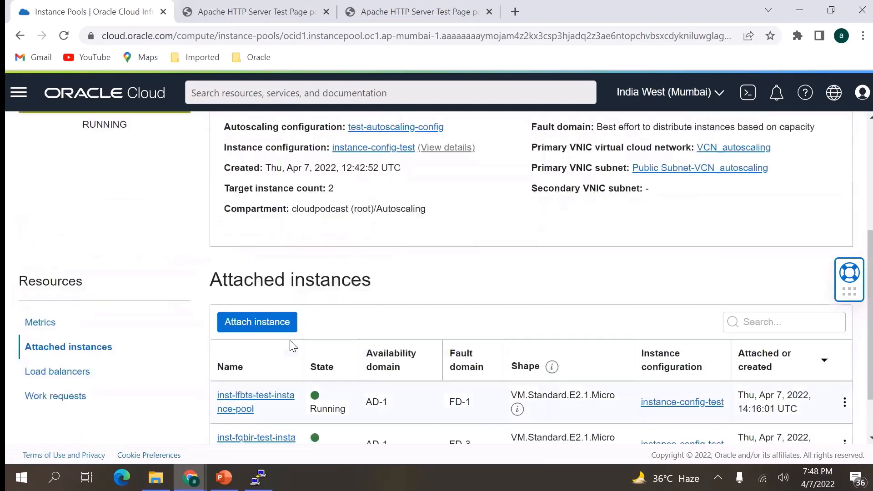
{"action": "scroll", "coordinate": [291, 348], "scroll_direction": "up", "scroll_amount": 3}
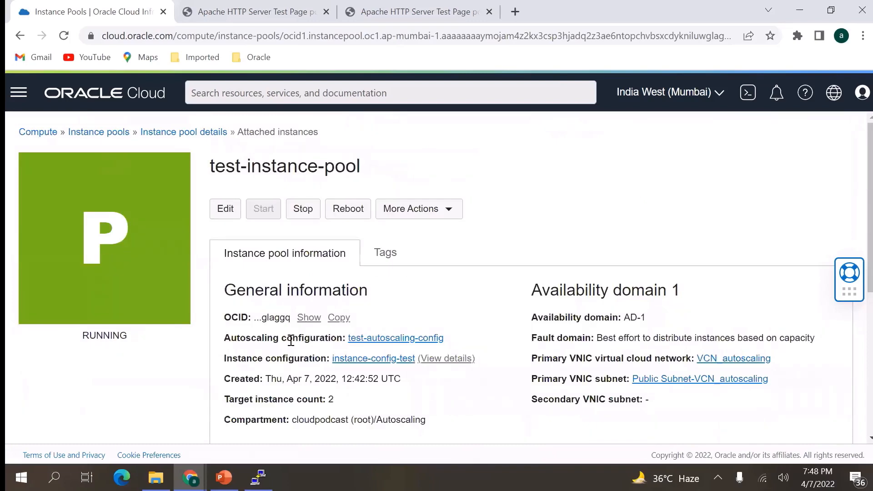
Step: Reload the pool's metrics and examine how CPU utilization has developed since the last peak
{"action": "scroll", "coordinate": [291, 340], "scroll_direction": "down", "scroll_amount": 6}
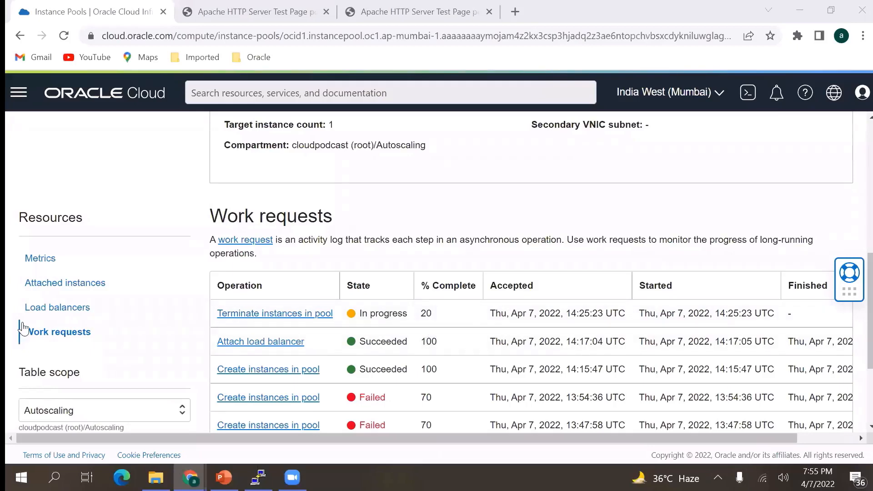
{"action": "left_click", "coordinate": [40, 263]}
{"action": "left_click", "coordinate": [40, 260]}
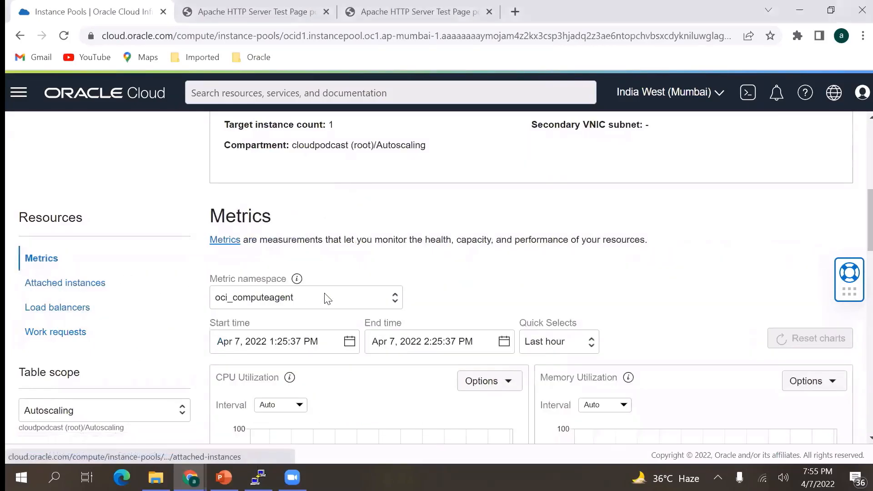
{"action": "scroll", "coordinate": [335, 326], "scroll_direction": "down", "scroll_amount": 3}
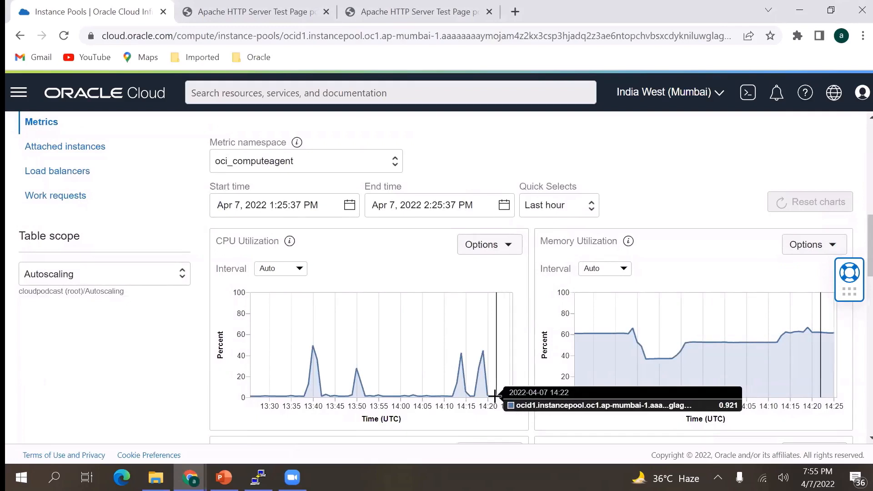
Step: Check the pool's load balancer attachment and the progress of its newest work requests
{"action": "left_click", "coordinate": [75, 175]}
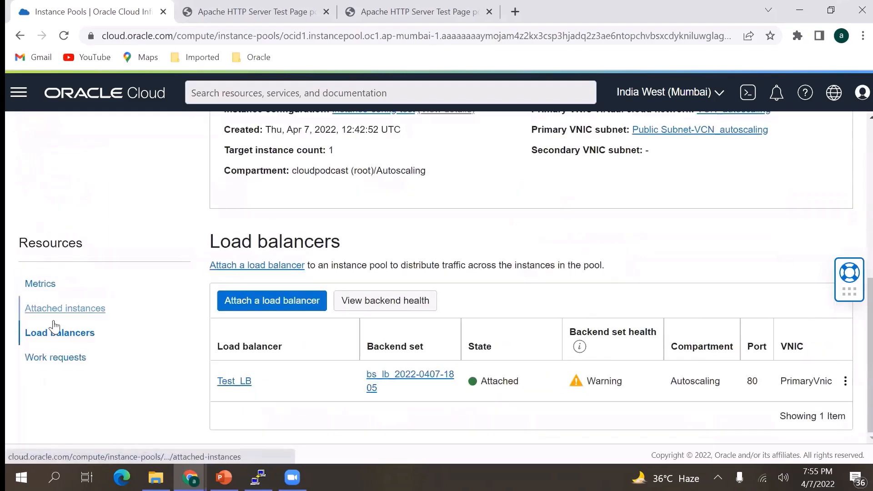
{"action": "left_click", "coordinate": [64, 357]}
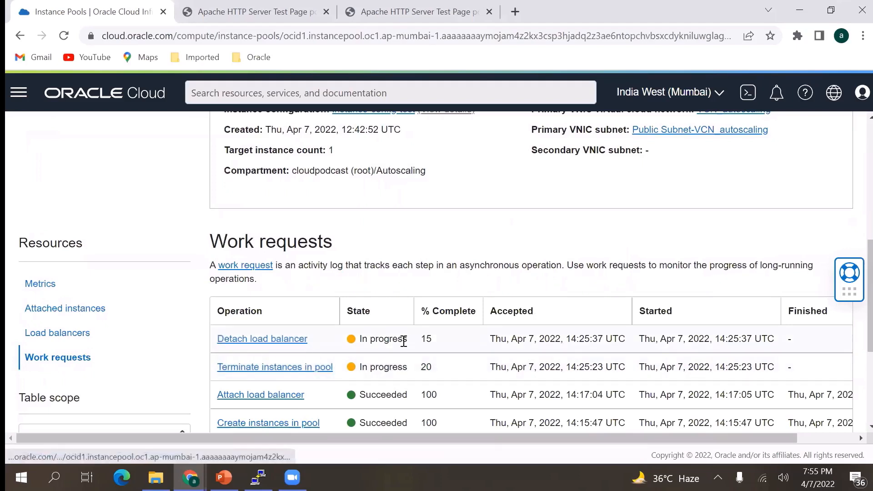
Step: Check the states of the pool's attached instances and compare them with the compartment's compute instances list
{"action": "left_click", "coordinate": [71, 308]}
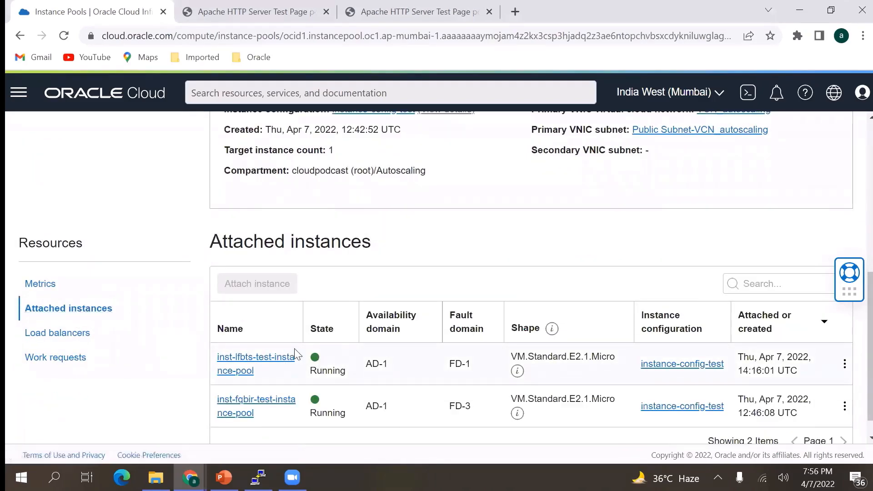
{"action": "left_click", "coordinate": [126, 320]}
{"action": "left_click", "coordinate": [37, 136]}
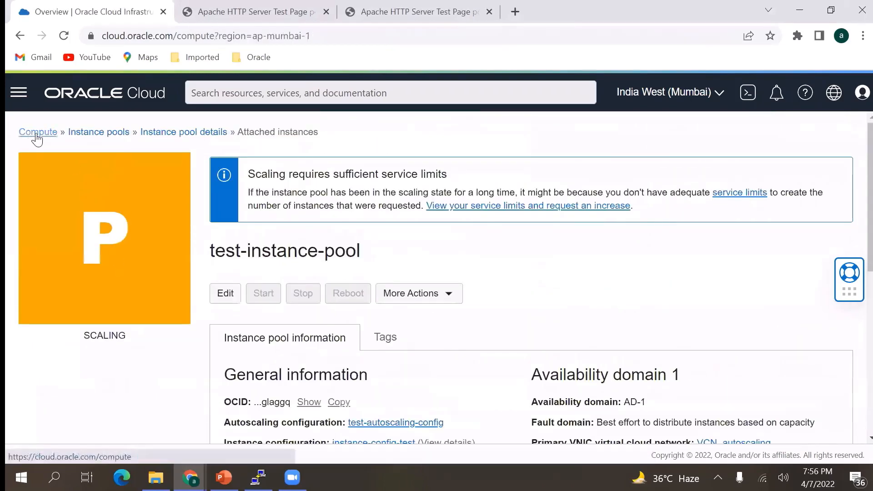
{"action": "left_click", "coordinate": [46, 224]}
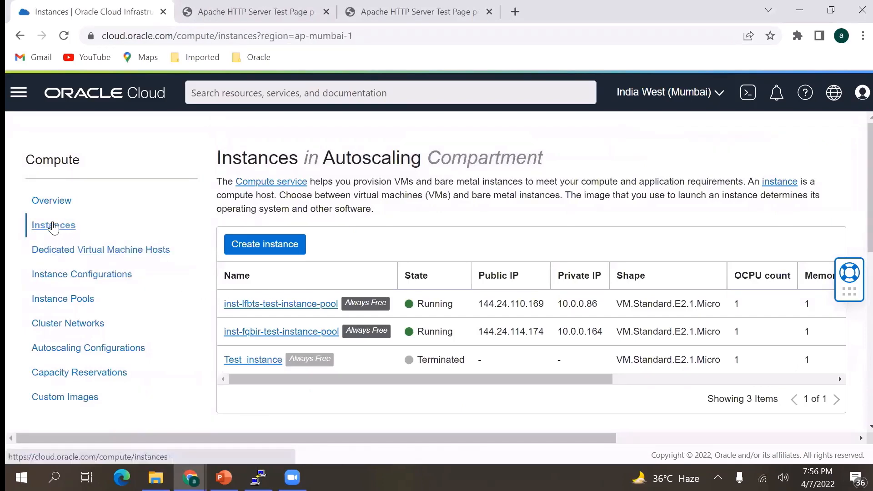
Step: Reopen test-instance-pool and follow the progress of its load balancer detachment and instance termination work requests
{"action": "left_click", "coordinate": [69, 300]}
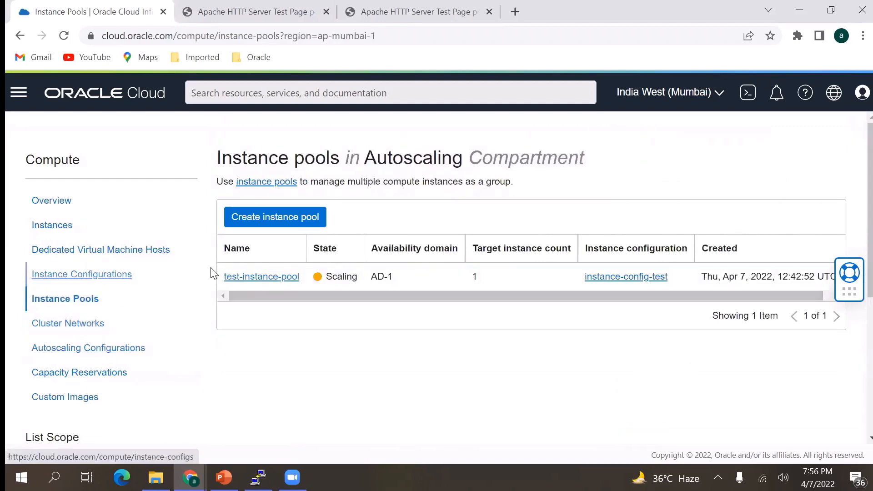
{"action": "left_click", "coordinate": [257, 277]}
{"action": "scroll", "coordinate": [135, 344], "scroll_direction": "down", "scroll_amount": 5}
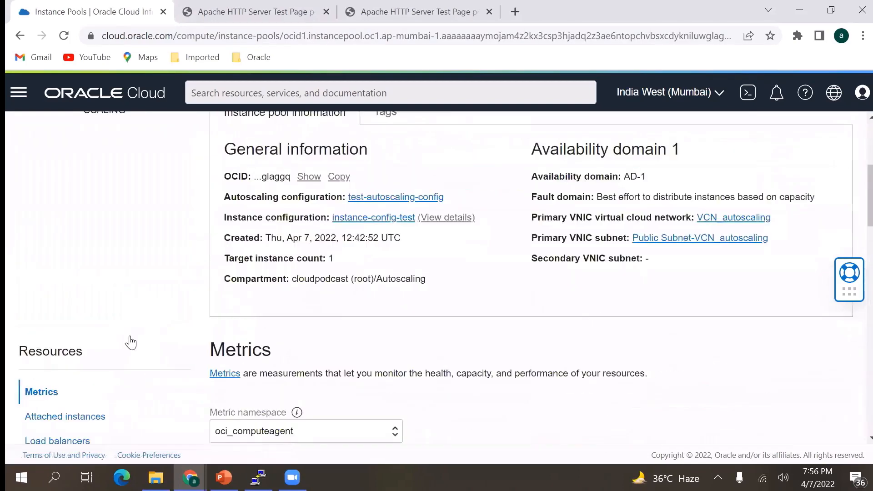
{"action": "scroll", "coordinate": [135, 344], "scroll_direction": "down", "scroll_amount": 5}
{"action": "left_click", "coordinate": [65, 214]}
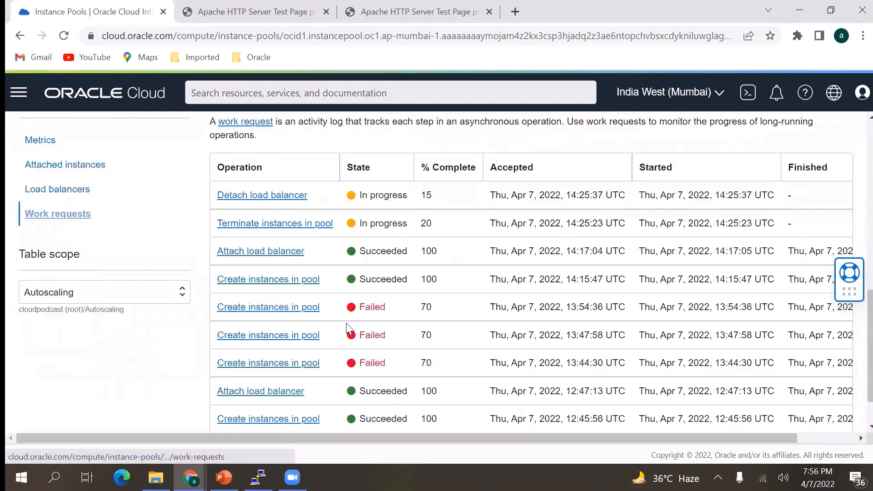
{"action": "scroll", "coordinate": [382, 318], "scroll_direction": "up", "scroll_amount": 3}
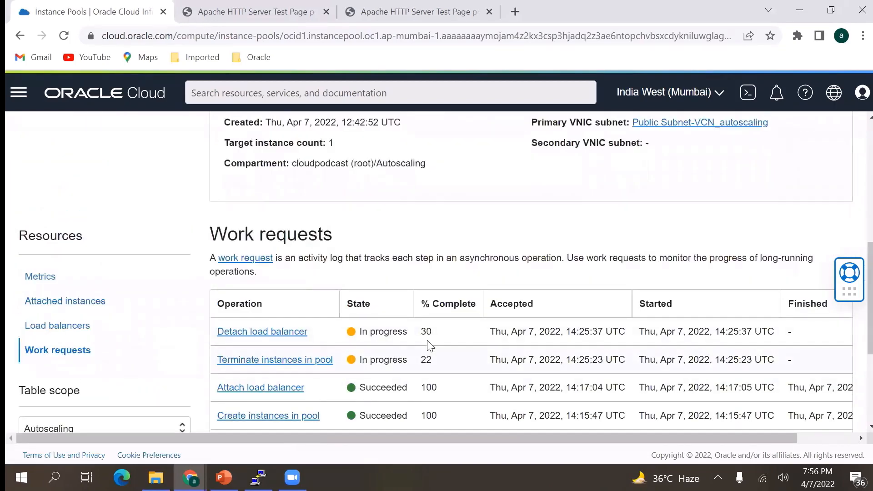
Step: Recheck the attached instances' states and the completion of the detach and terminate work requests, including the pool's overall state
{"action": "left_click", "coordinate": [66, 306]}
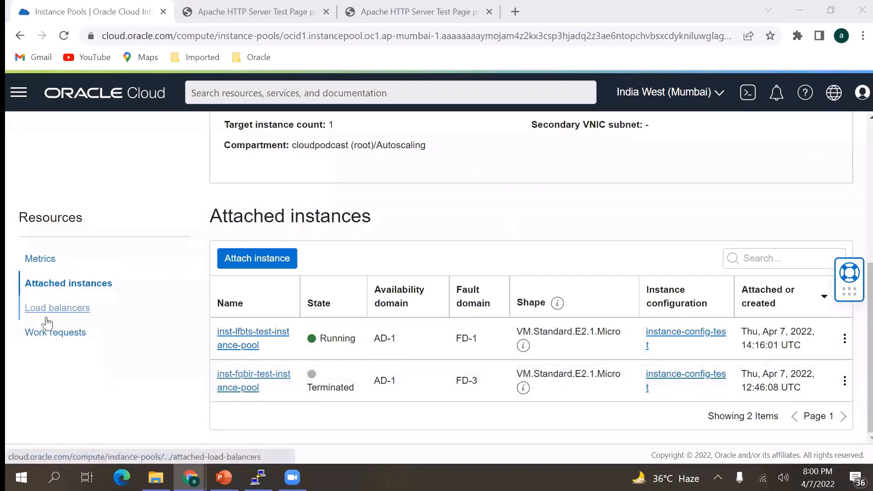
{"action": "left_click", "coordinate": [45, 332]}
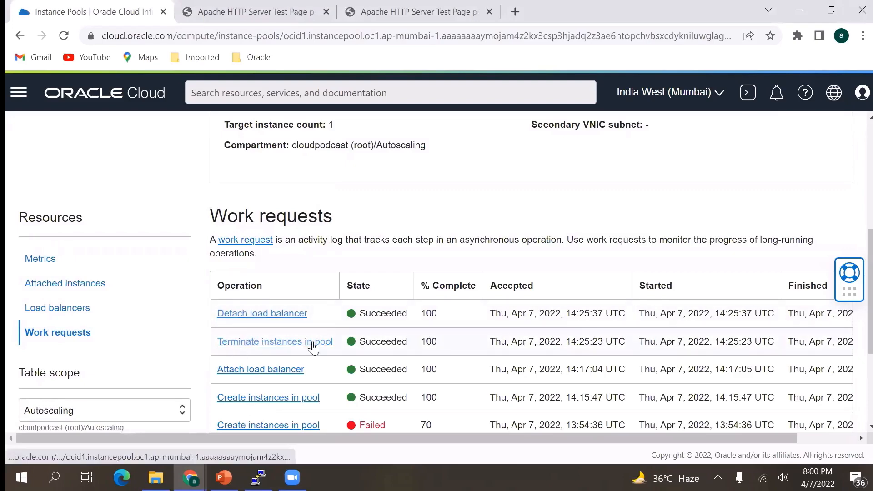
{"action": "left_click", "coordinate": [81, 332]}
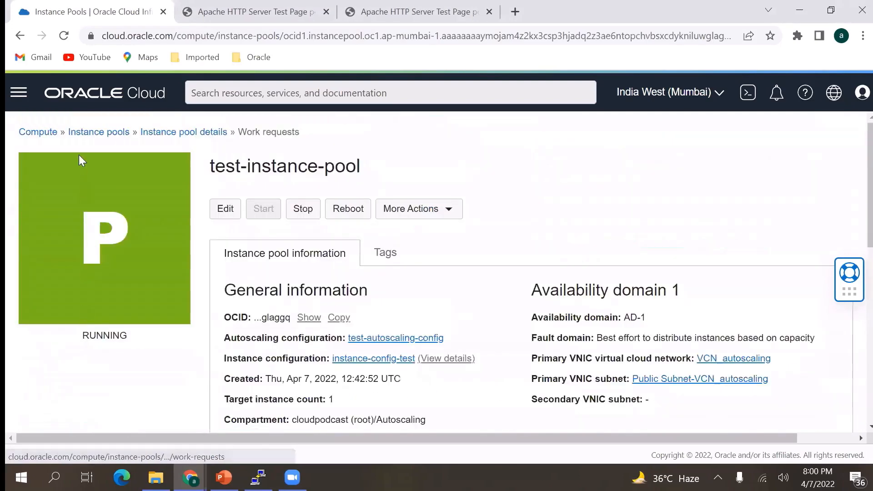
Step: List the compartment's compute instances and check their states and the running pool instance's public and private IP addresses
{"action": "left_click", "coordinate": [43, 133]}
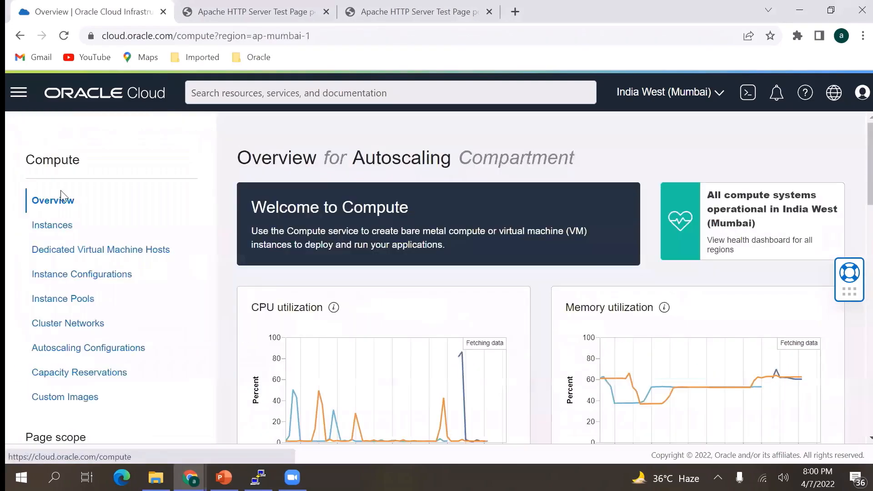
{"action": "left_click", "coordinate": [68, 227]}
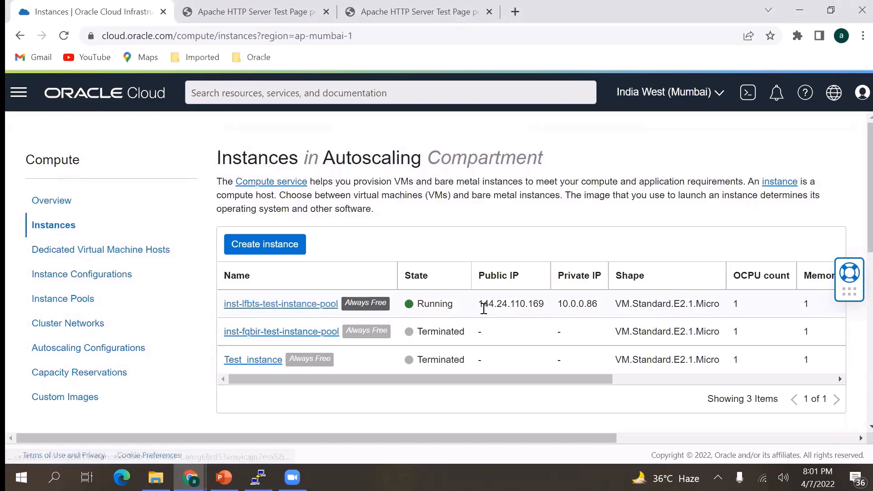
{"action": "left_click_drag", "start_coordinate": [481, 306], "coordinate": [546, 311]}
{"action": "left_click", "coordinate": [528, 305]}
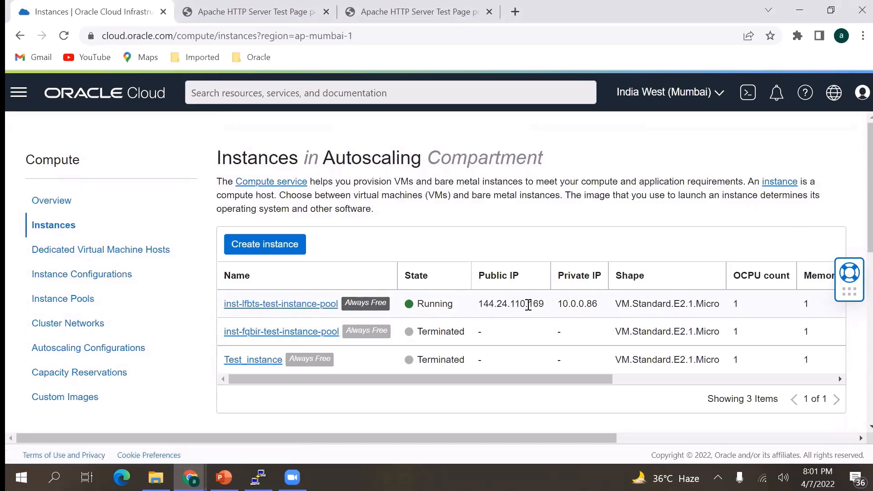
{"action": "left_click_drag", "start_coordinate": [483, 297], "coordinate": [549, 311]}
{"action": "left_click", "coordinate": [573, 307]}
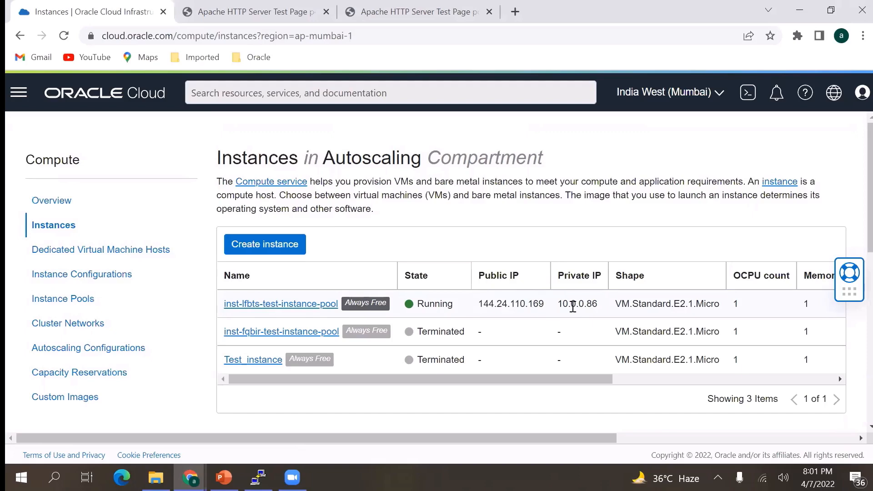